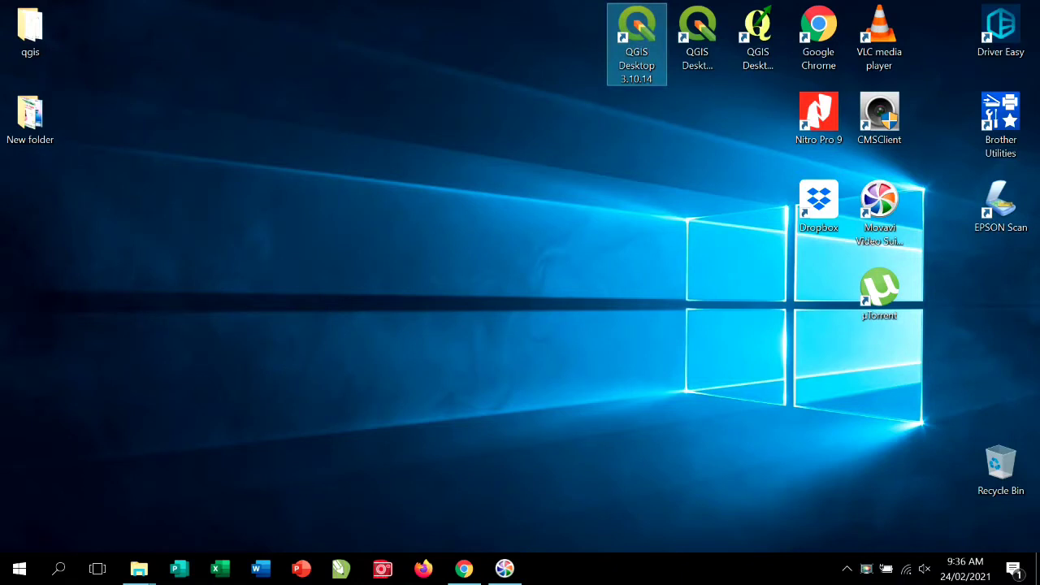
Launch QGIS Desktop 3.10.14 with the high-performance NVIDIA processor and start a new empty project.
{"action": "right_click", "coordinate": [632, 45]}
{"action": "mouse_move", "coordinate": [674, 76]}
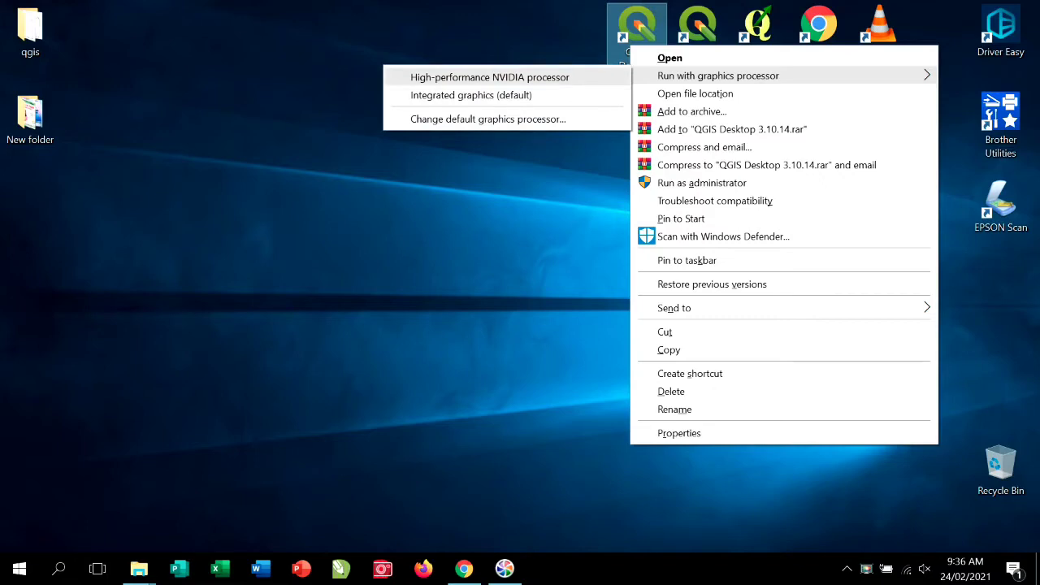
{"action": "left_click", "coordinate": [490, 77]}
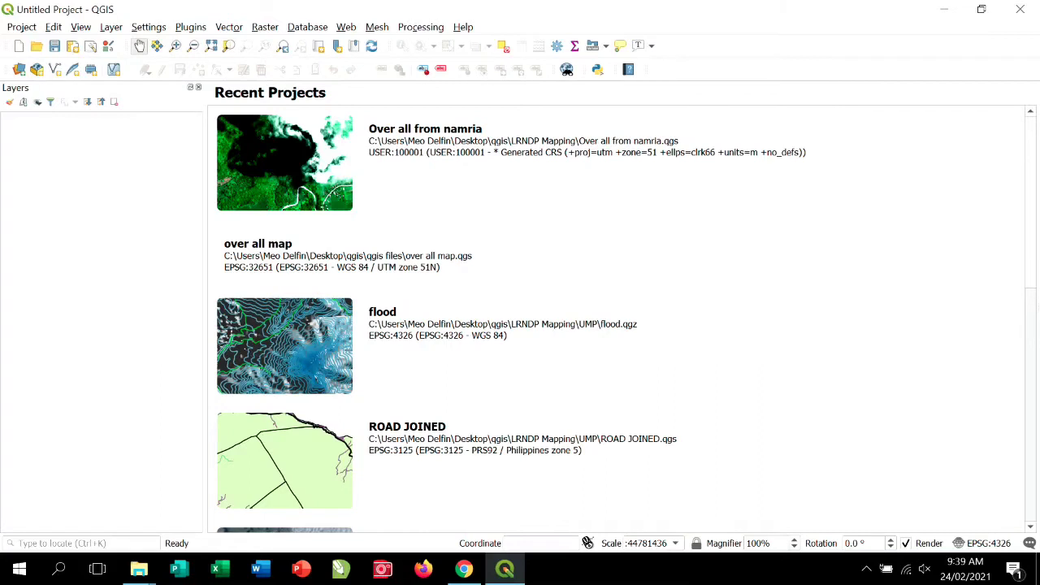
{"action": "left_click", "coordinate": [19, 46]}
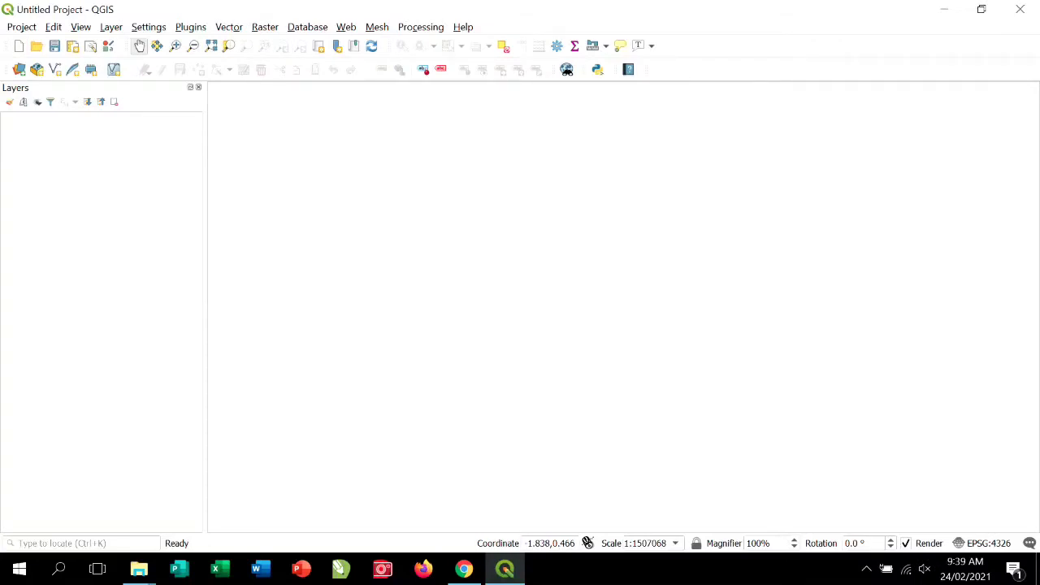
Start adding a vector layer from a file and browse for its source dataset.
{"action": "left_click", "coordinate": [111, 27]}
{"action": "mouse_move", "coordinate": [141, 80]}
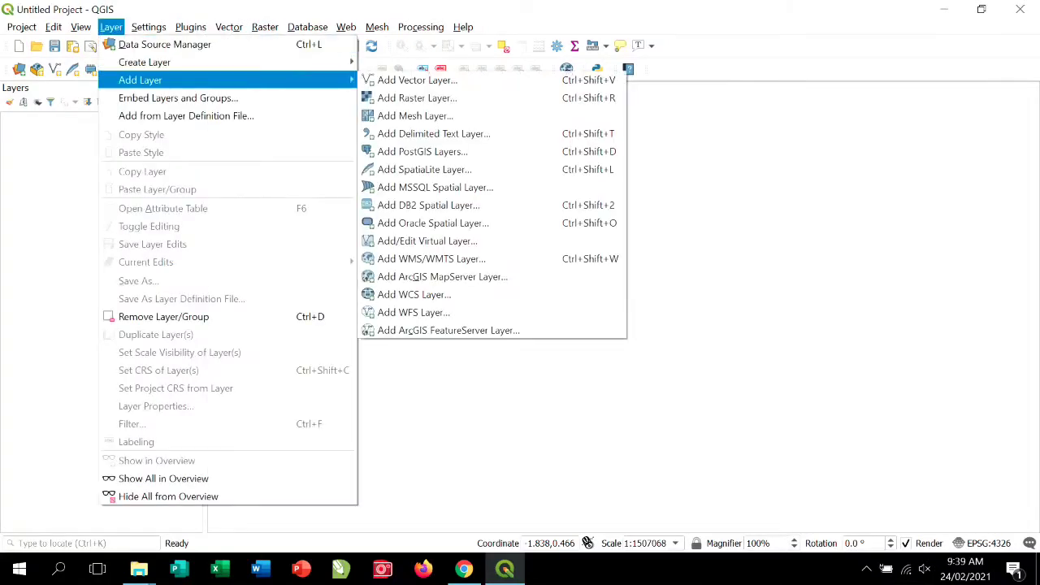
{"action": "left_click", "coordinate": [417, 80]}
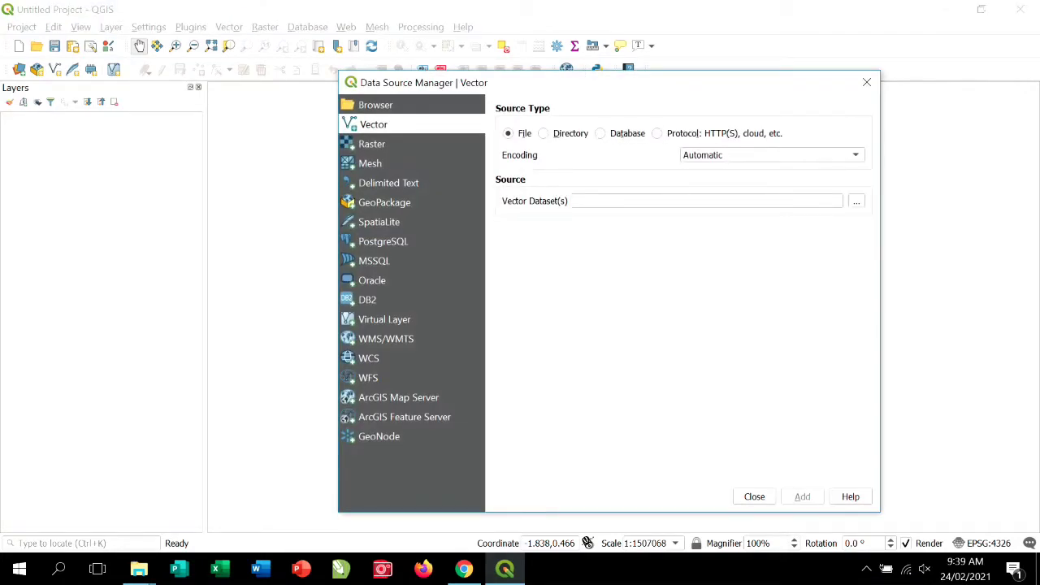
{"action": "left_click", "coordinate": [857, 201]}
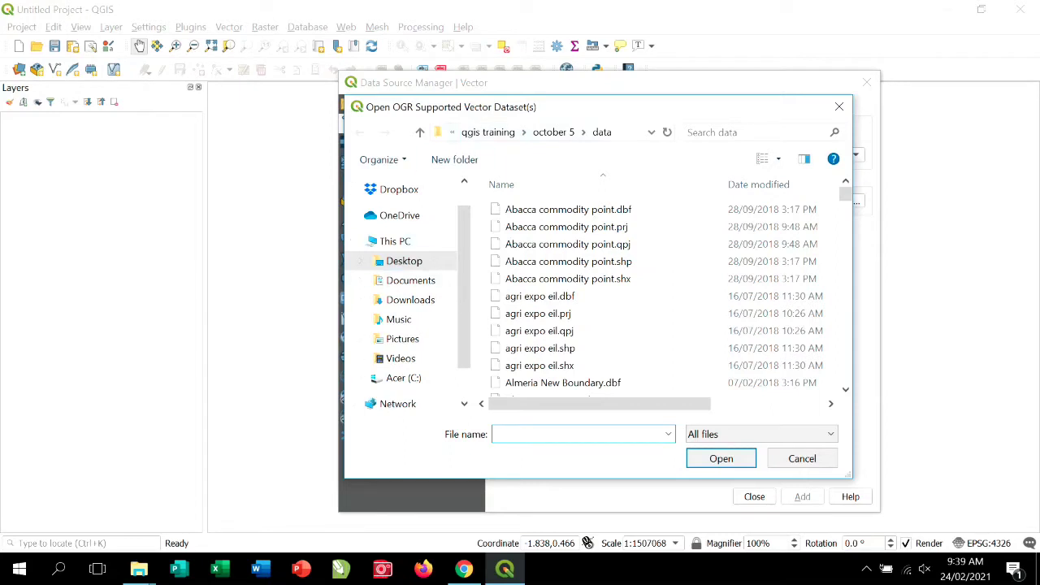
Go to the MuniCities folder inside qgis, external maps, shape folder.
{"action": "left_click", "coordinate": [452, 132]}
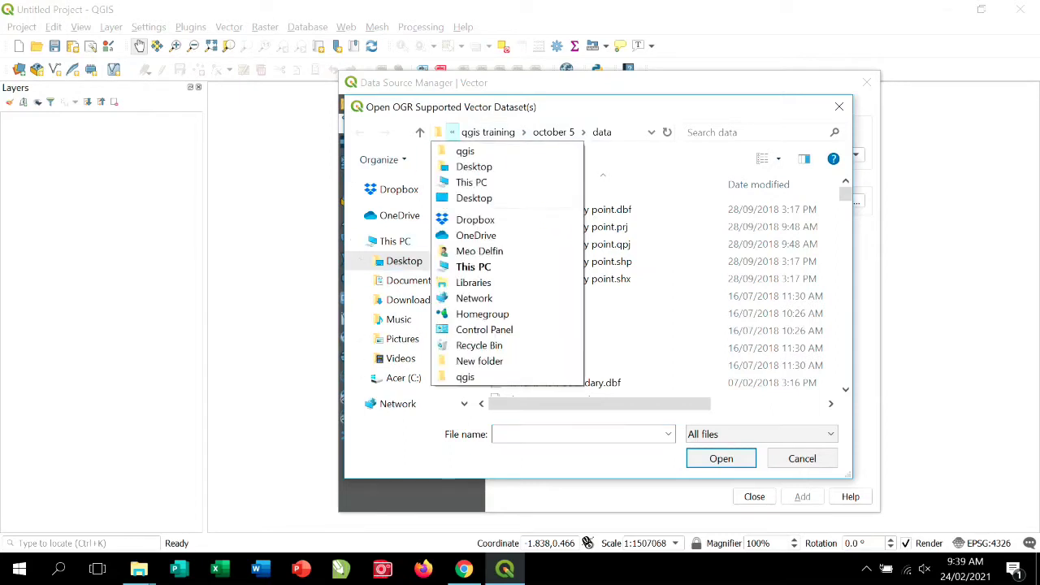
{"action": "left_click", "coordinate": [452, 132]}
{"action": "left_click", "coordinate": [488, 132]}
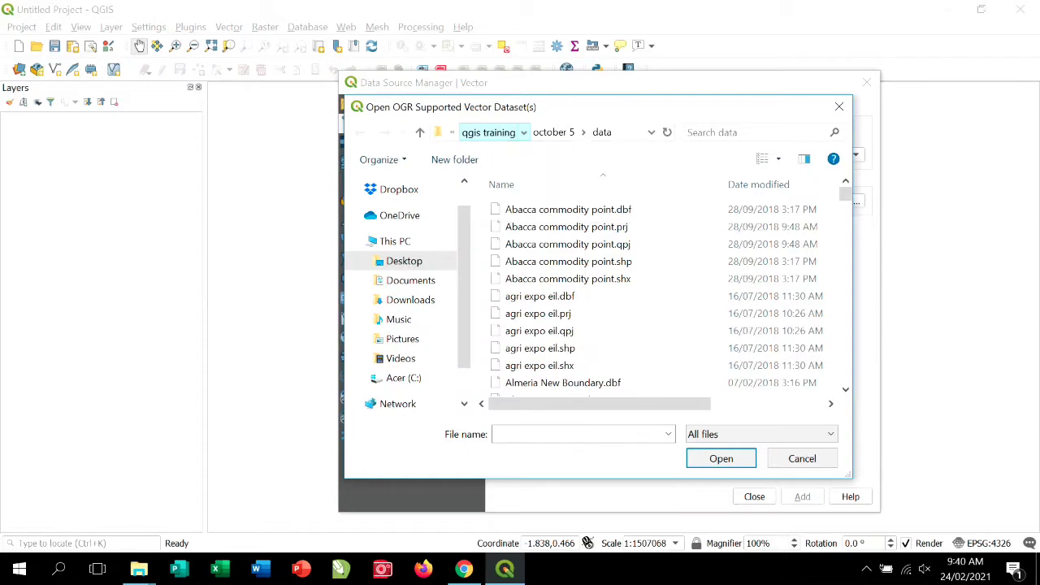
{"action": "left_click", "coordinate": [470, 132]}
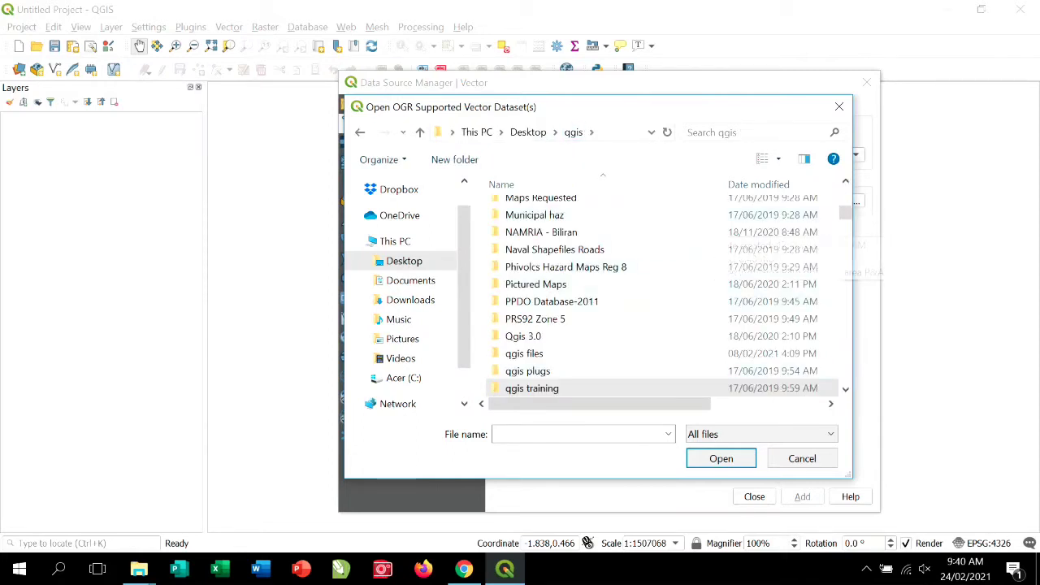
{"action": "left_click_drag", "start_coordinate": [846, 213], "coordinate": [846, 201]}
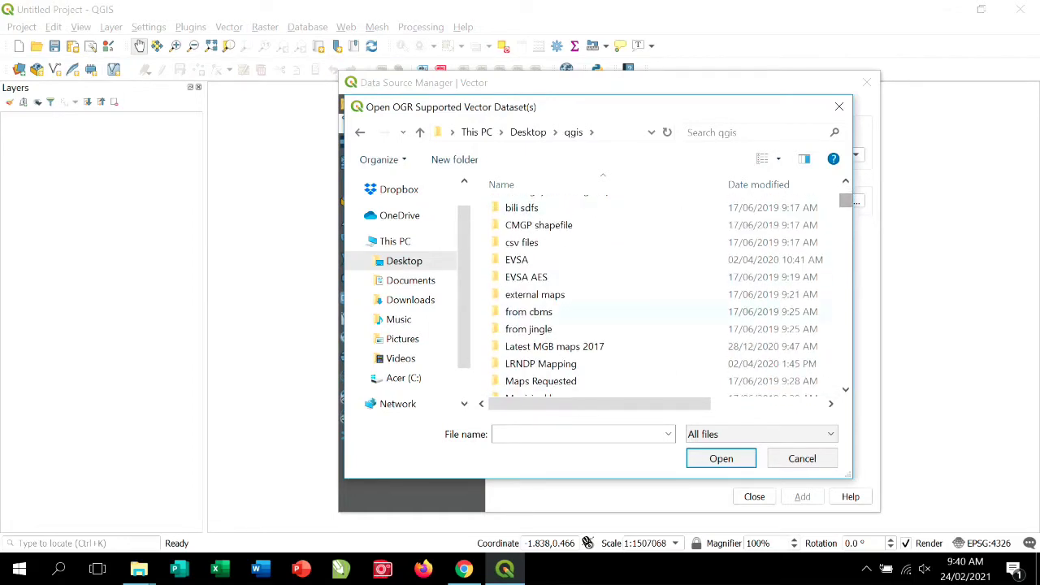
{"action": "double_click", "coordinate": [535, 294]}
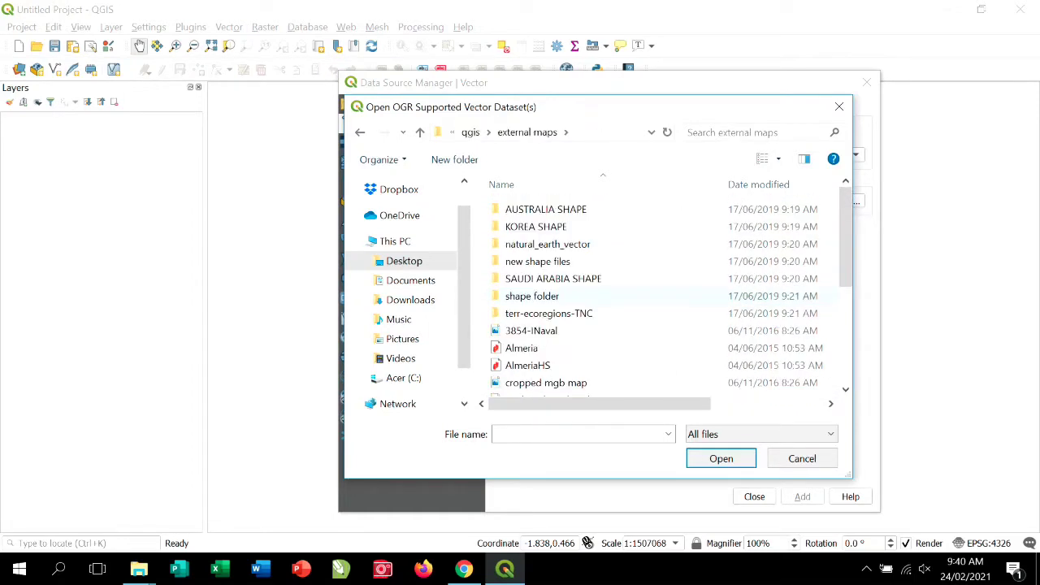
{"action": "left_click", "coordinate": [535, 296]}
{"action": "double_click", "coordinate": [535, 296]}
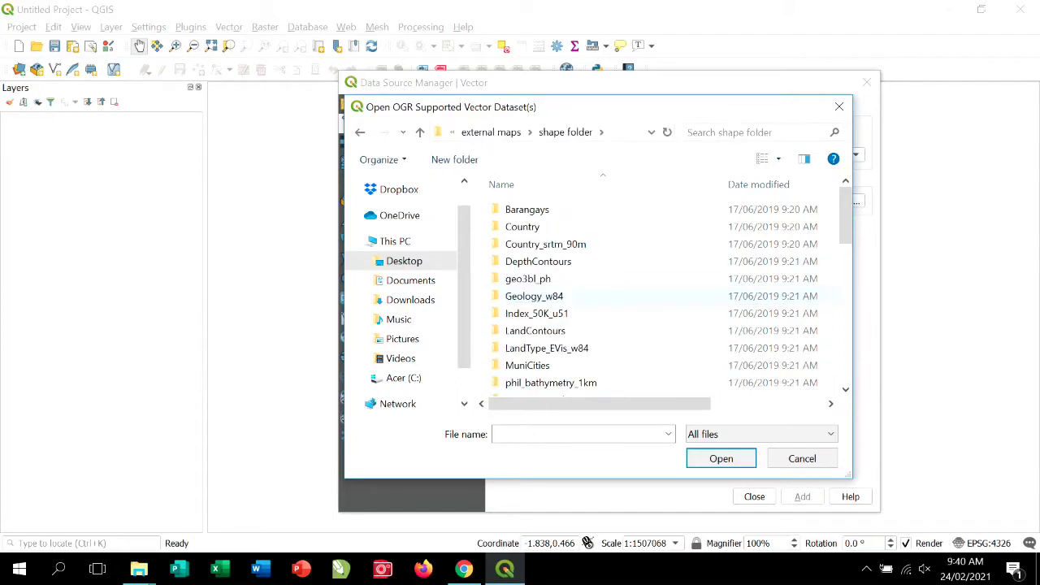
{"action": "double_click", "coordinate": [536, 366]}
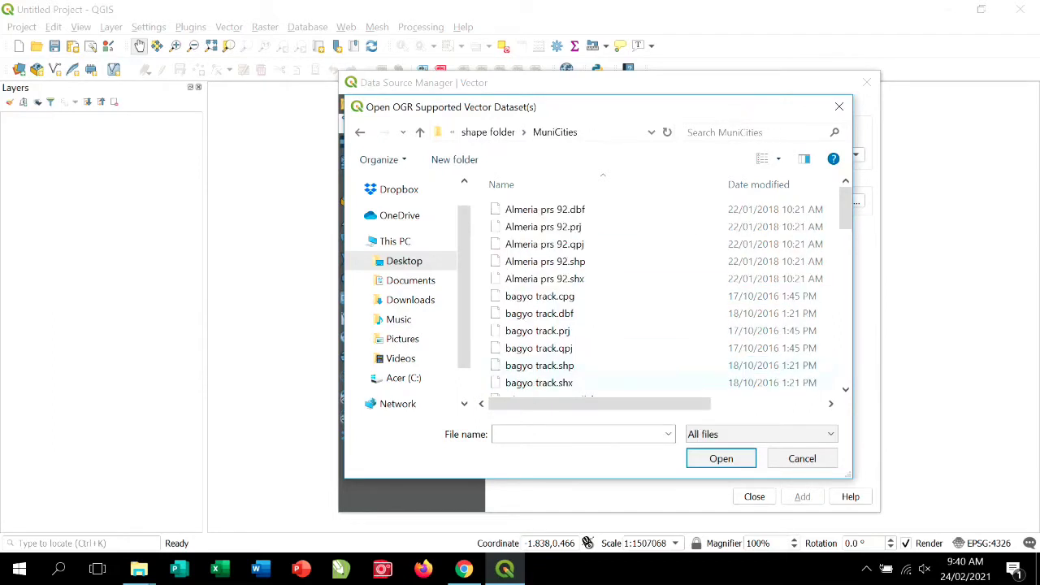
Limit the file list to ESRI Shapefiles and add MuniCities.shp to the project as a vector layer.
{"action": "left_click", "coordinate": [760, 434]}
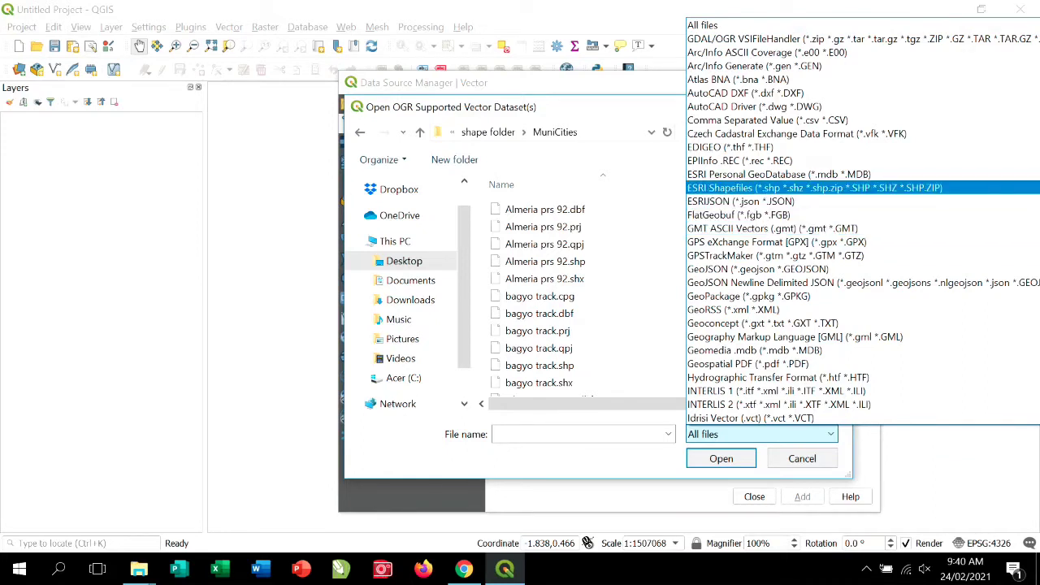
{"action": "left_click", "coordinate": [815, 187]}
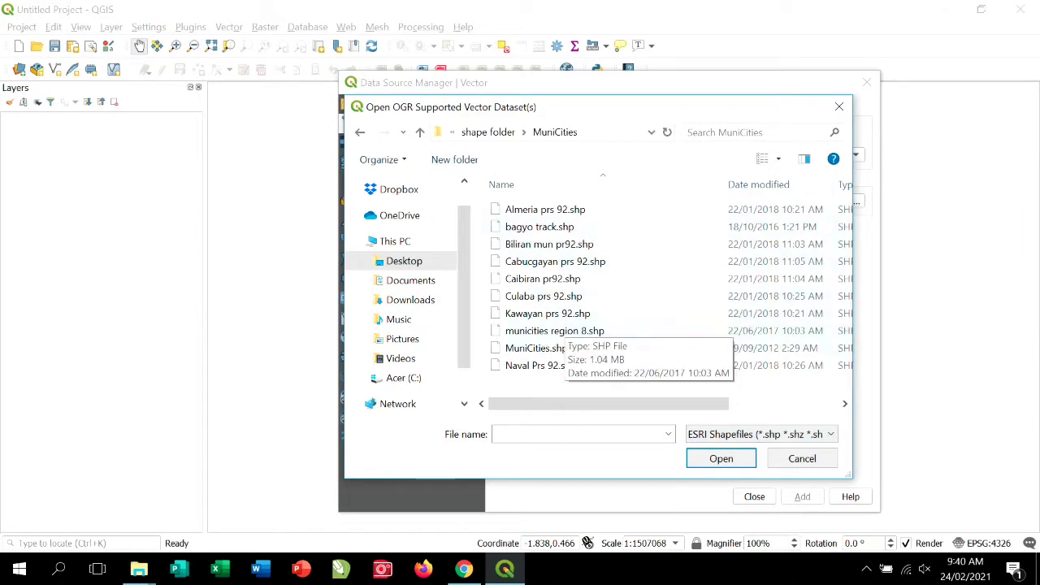
{"action": "left_click", "coordinate": [569, 347]}
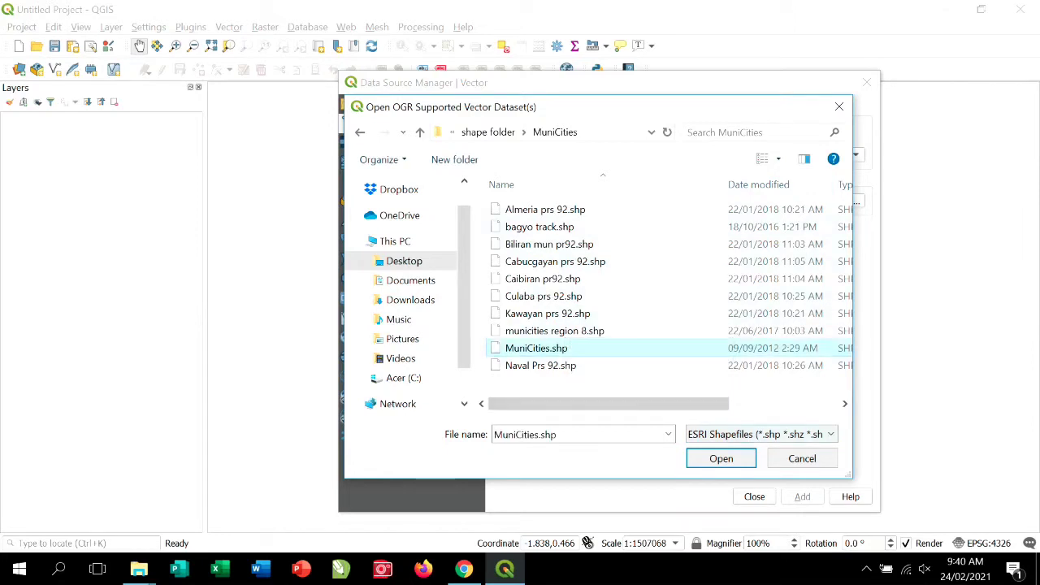
{"action": "left_click", "coordinate": [721, 458]}
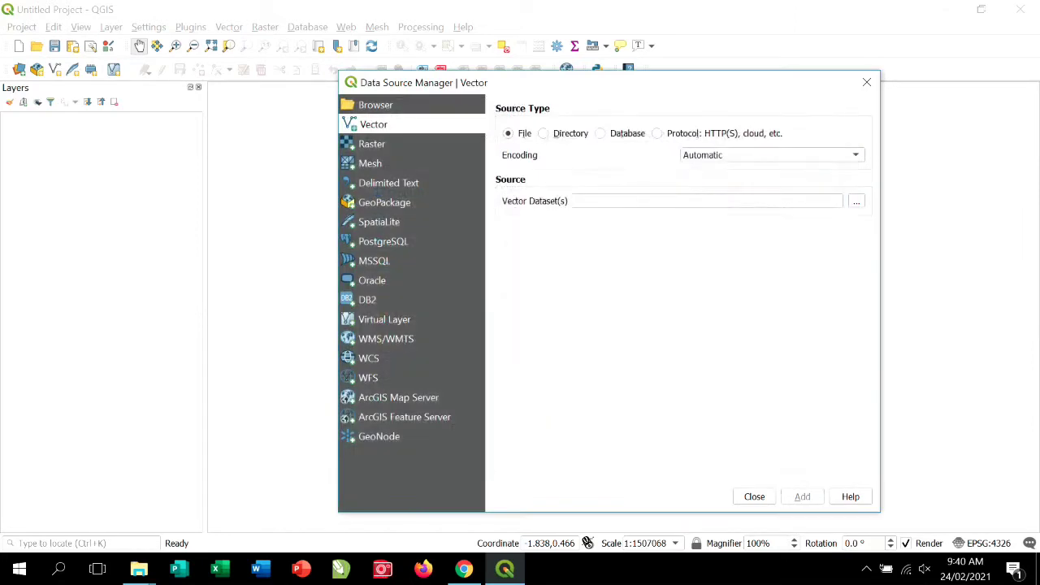
{"action": "left_click", "coordinate": [802, 496]}
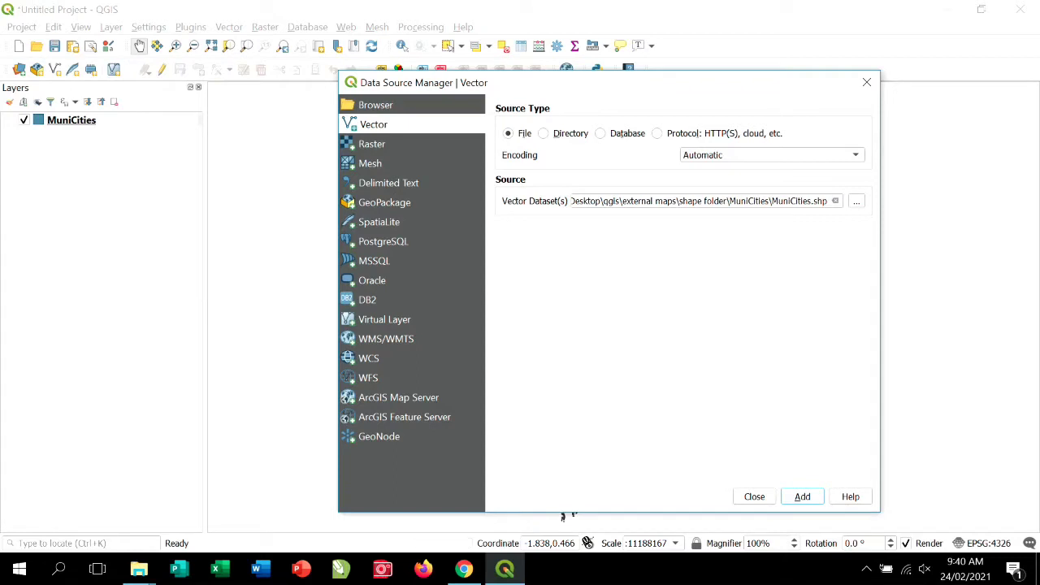
{"action": "left_click", "coordinate": [866, 82]}
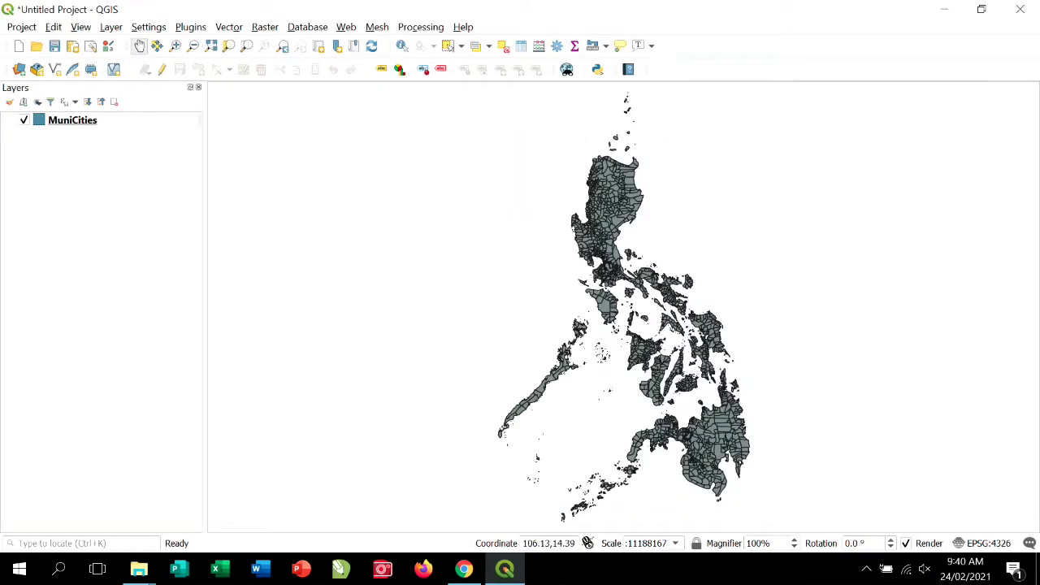
Change the MuniCities layer's single-symbol fill colour to a very light cyan and apply it.
{"action": "left_click", "coordinate": [81, 120]}
{"action": "right_click", "coordinate": [86, 120]}
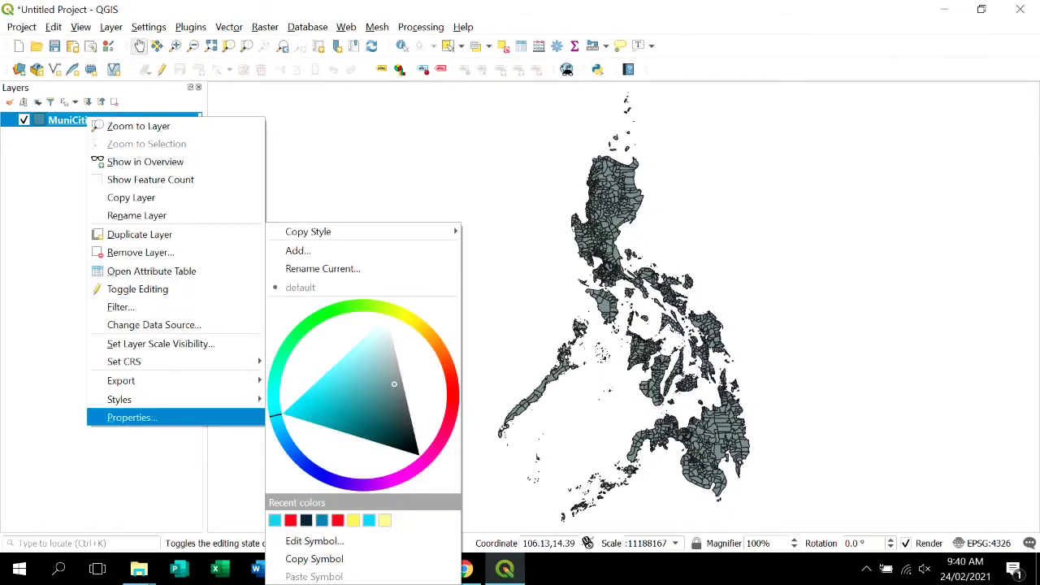
{"action": "left_click", "coordinate": [137, 215]}
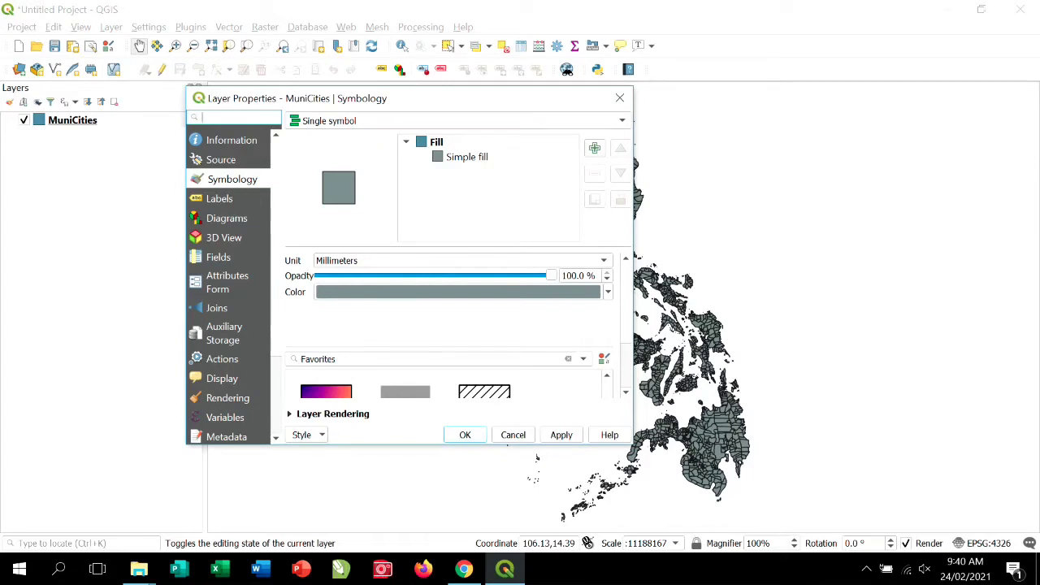
{"action": "left_click", "coordinate": [608, 291]}
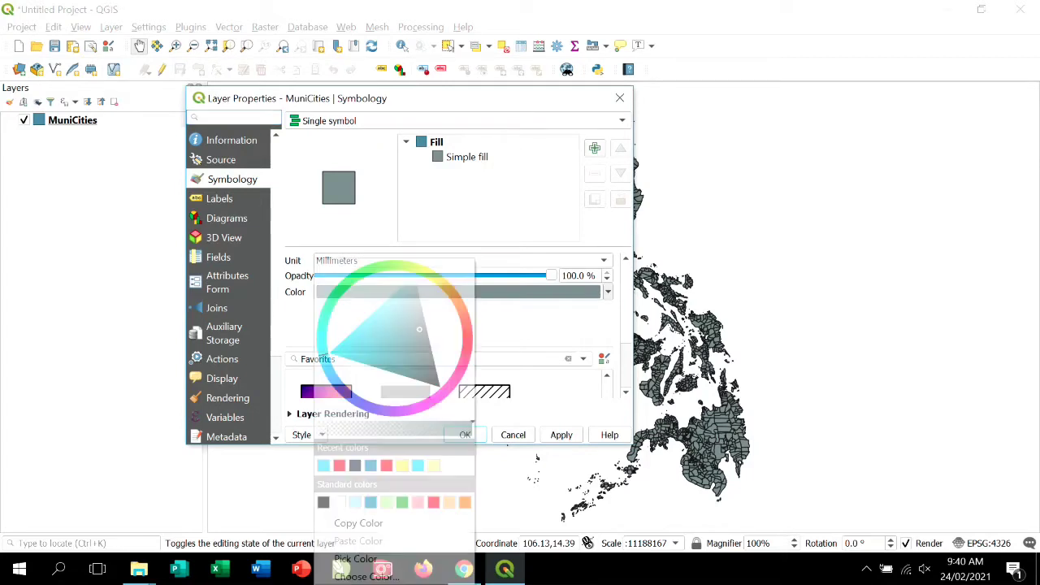
{"action": "left_click", "coordinate": [385, 308]}
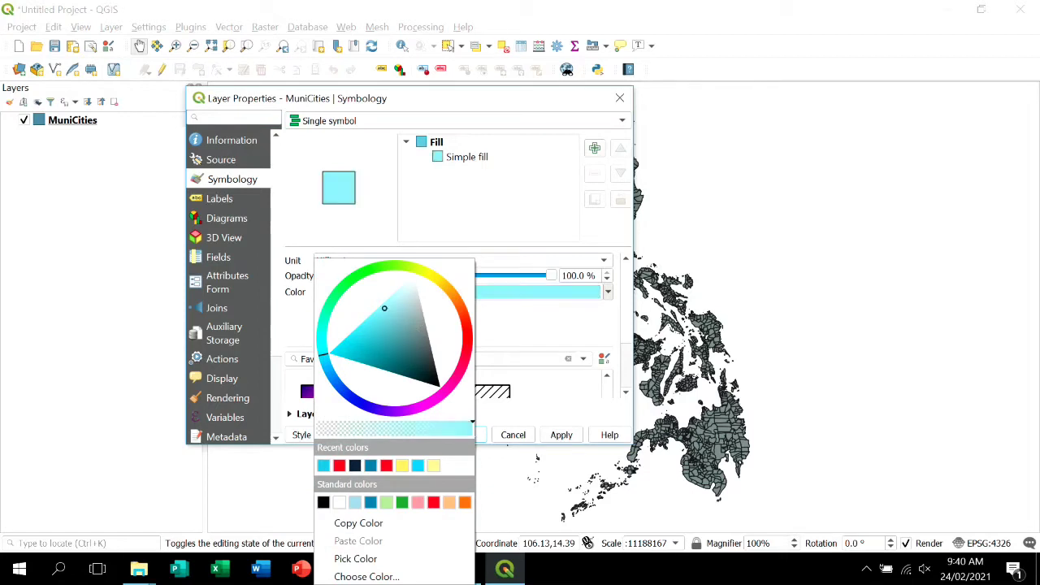
{"action": "left_click_drag", "start_coordinate": [385, 308], "coordinate": [396, 291]}
{"action": "key", "text": "Escape"}
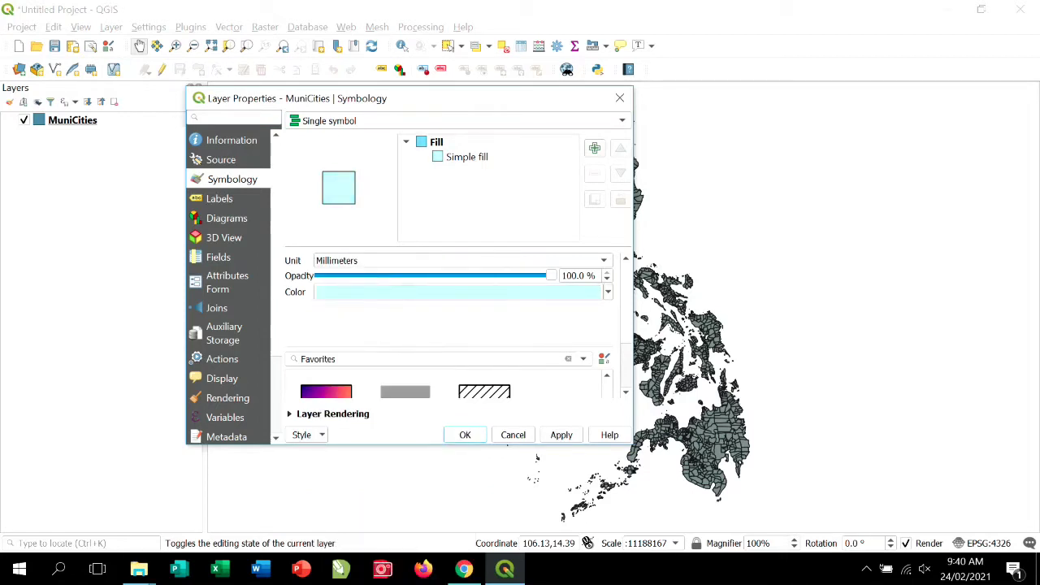
{"action": "left_click", "coordinate": [561, 434]}
{"action": "left_click", "coordinate": [465, 435]}
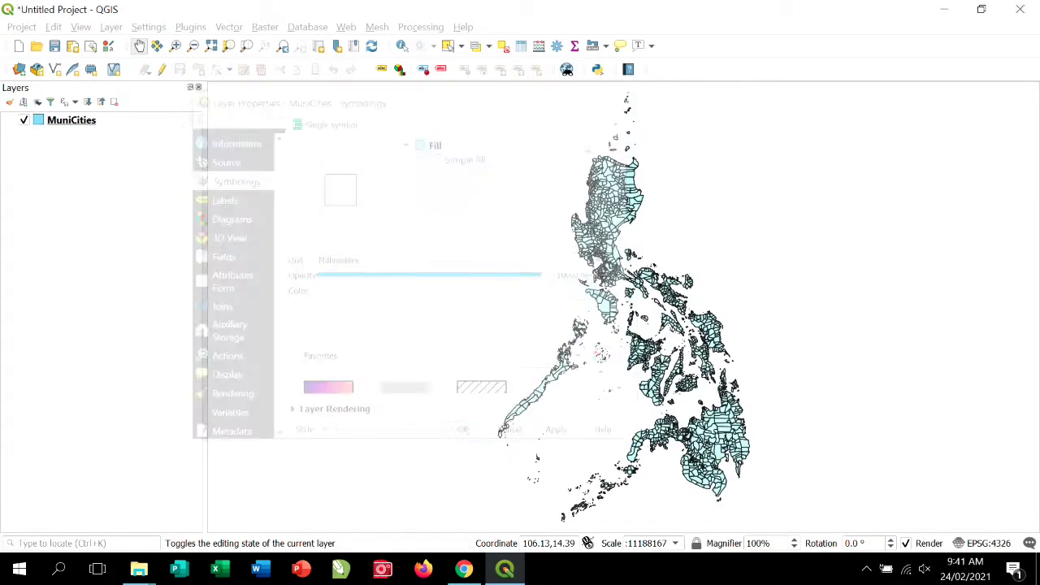
{"action": "left_click_drag", "start_coordinate": [624, 278], "coordinate": [532, 293]}
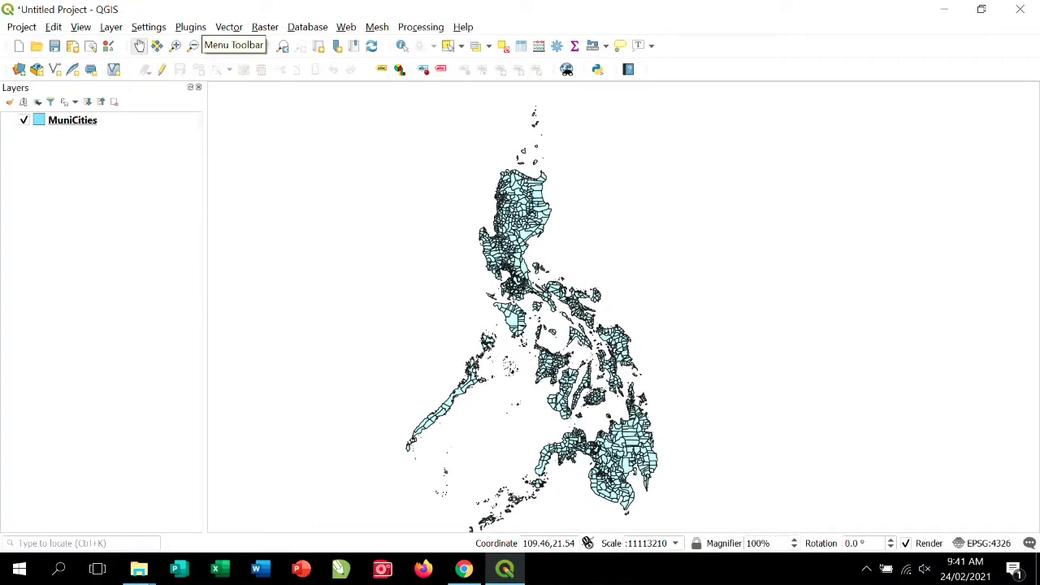
{"action": "left_click", "coordinate": [228, 26]}
{"action": "mouse_move", "coordinate": [267, 62]}
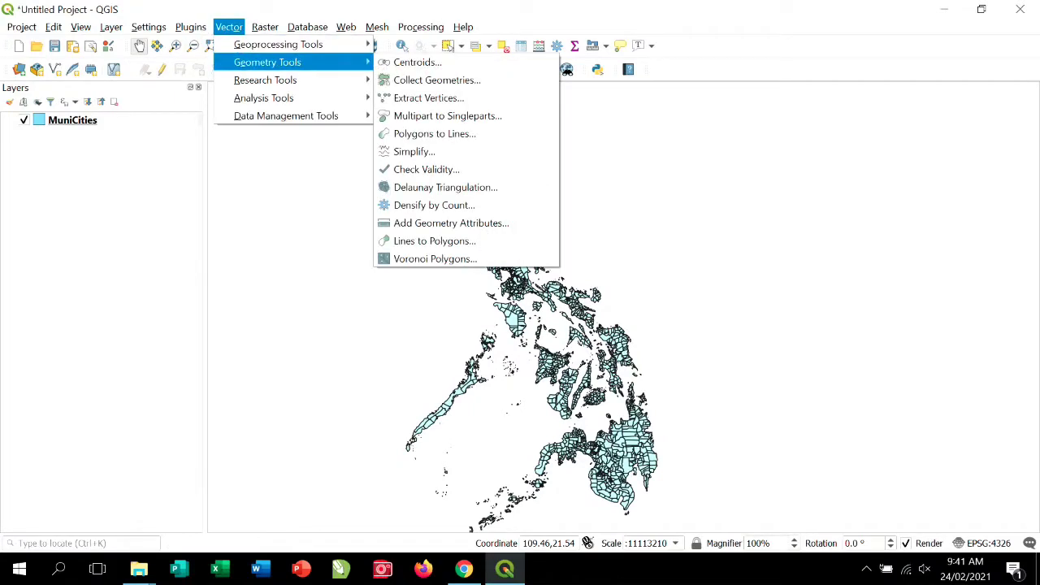
{"action": "mouse_move", "coordinate": [265, 80]}
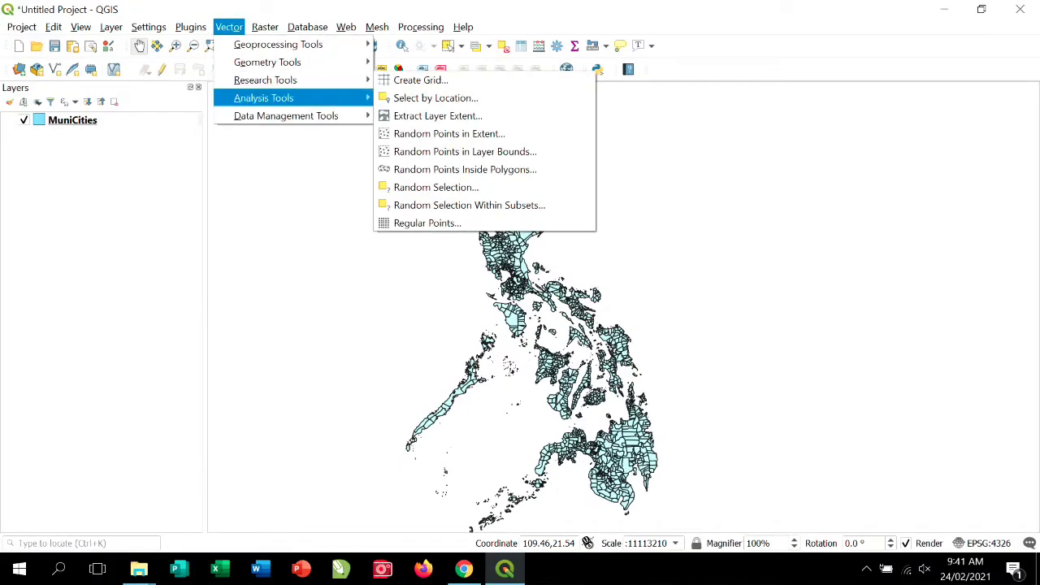
{"action": "mouse_move", "coordinate": [263, 98]}
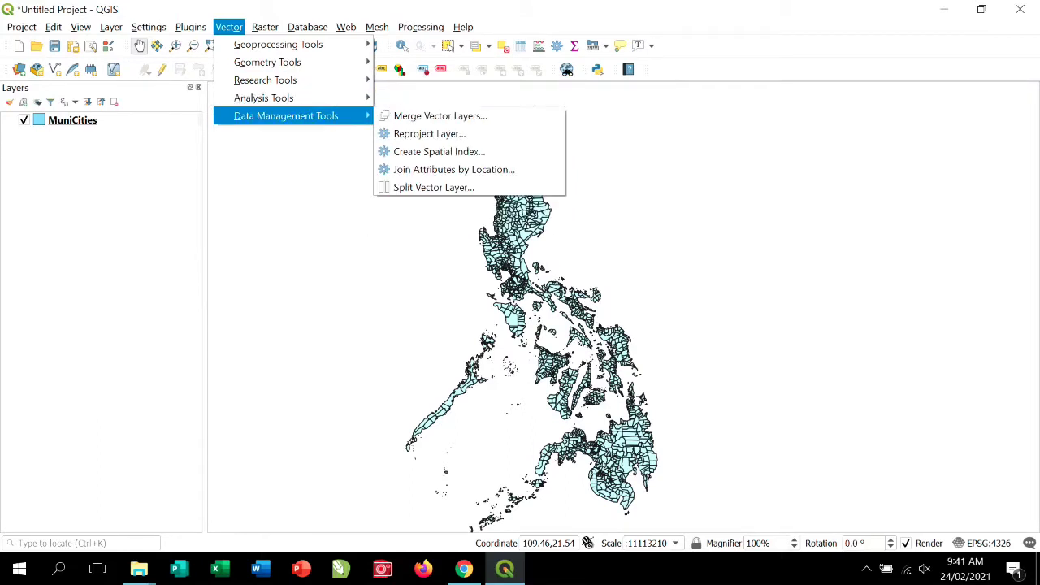
{"action": "mouse_move", "coordinate": [278, 44]}
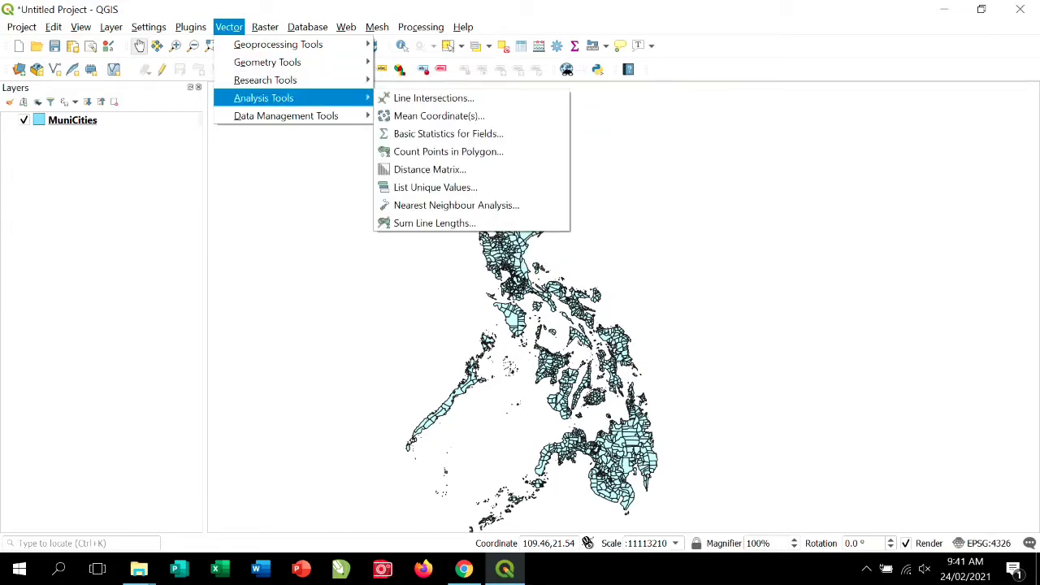
{"action": "mouse_move", "coordinate": [286, 116]}
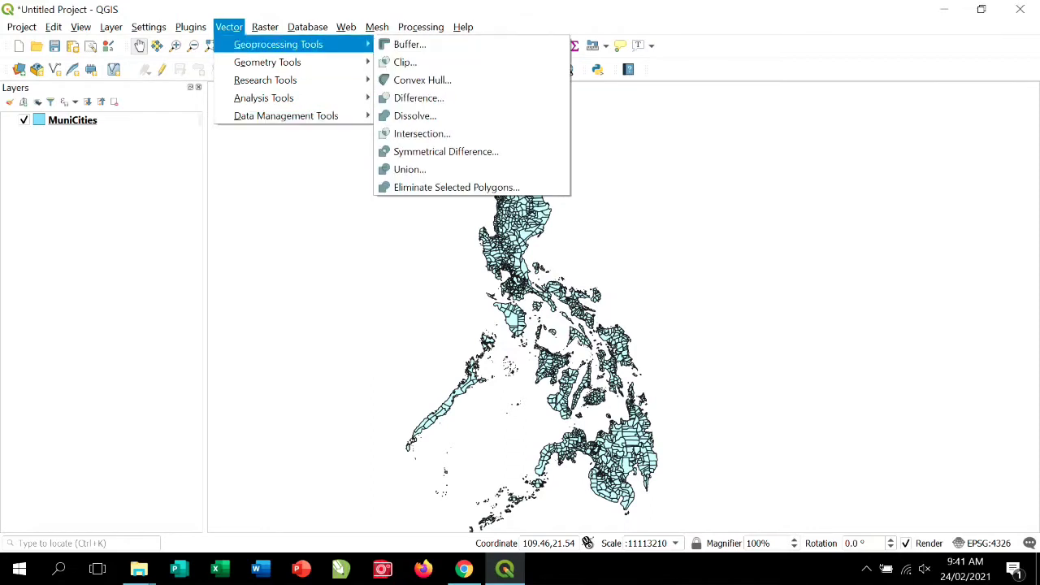
{"action": "mouse_move", "coordinate": [190, 27]}
{"action": "left_click", "coordinate": [254, 45]}
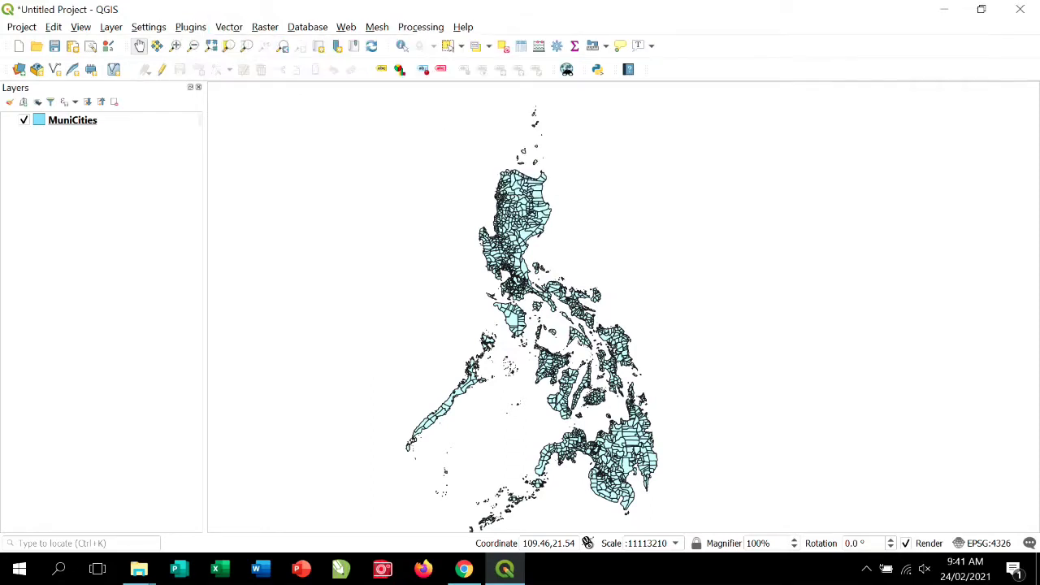
Search the plugin manager for gdal and enable the Georeferencer GDAL plugin.
{"action": "left_click", "coordinate": [190, 27]}
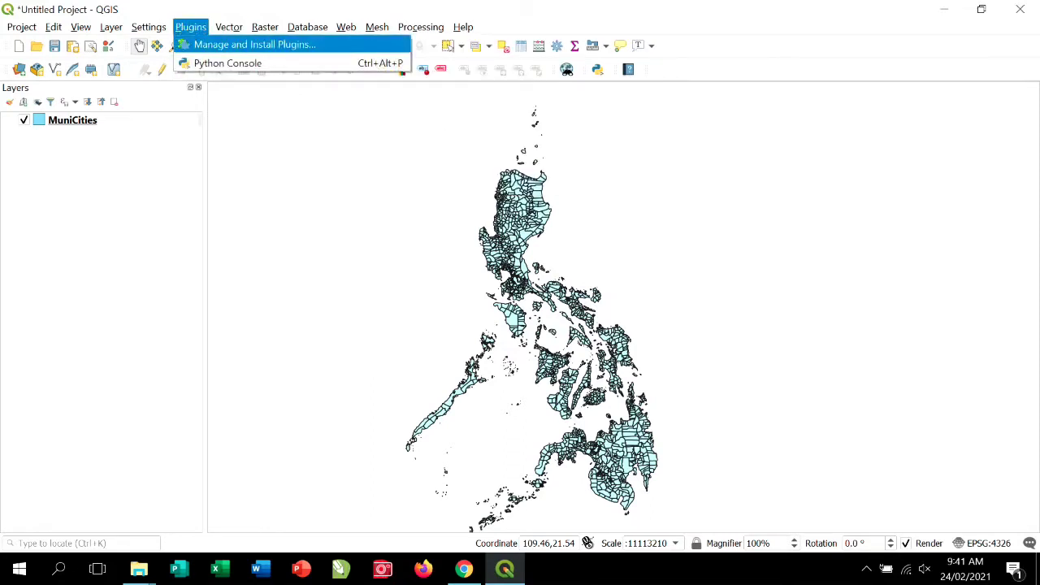
{"action": "key", "text": "Return"}
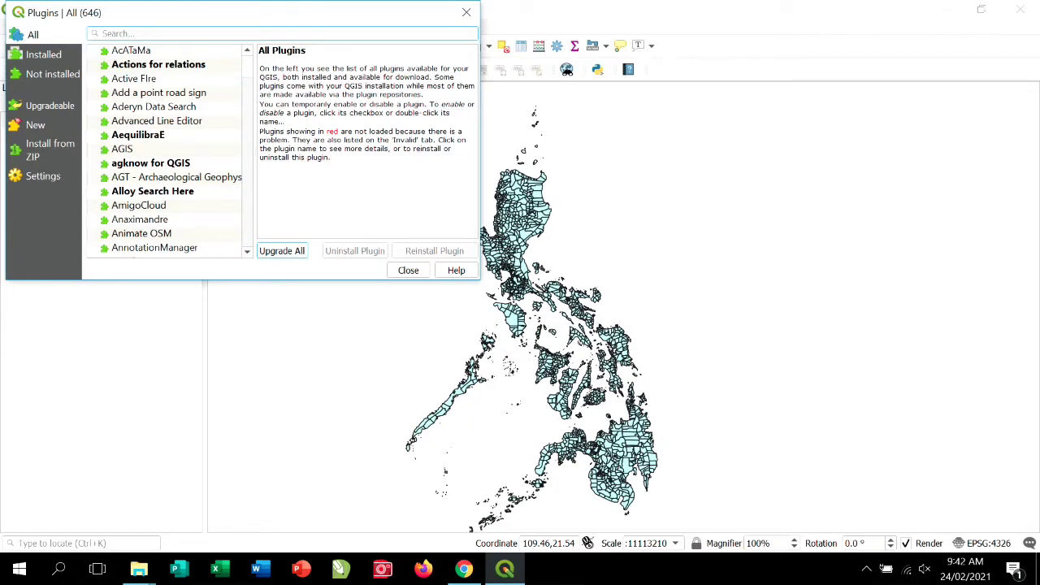
{"action": "type", "text": "gdal"}
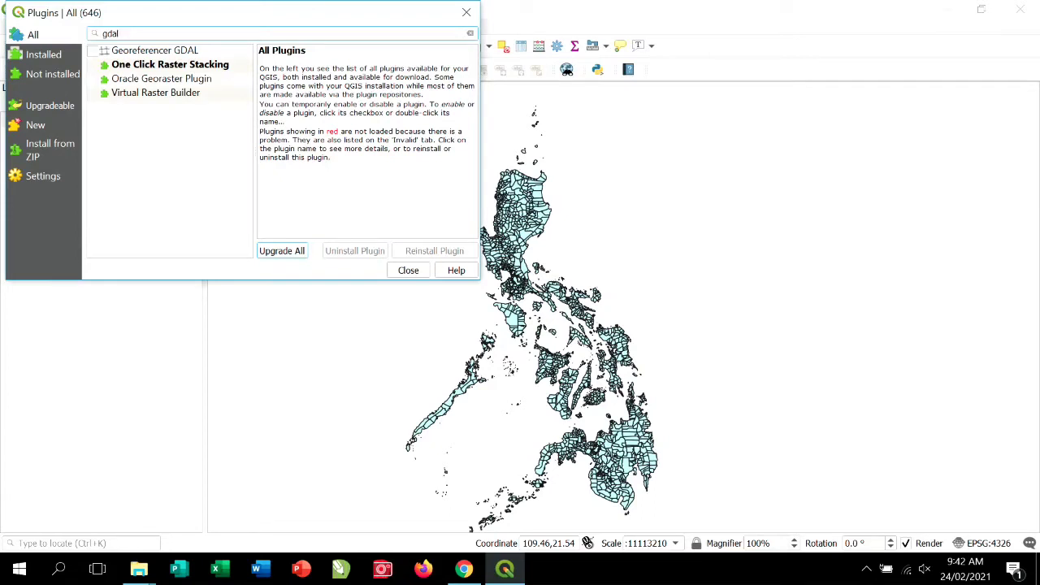
{"action": "left_click", "coordinate": [93, 51]}
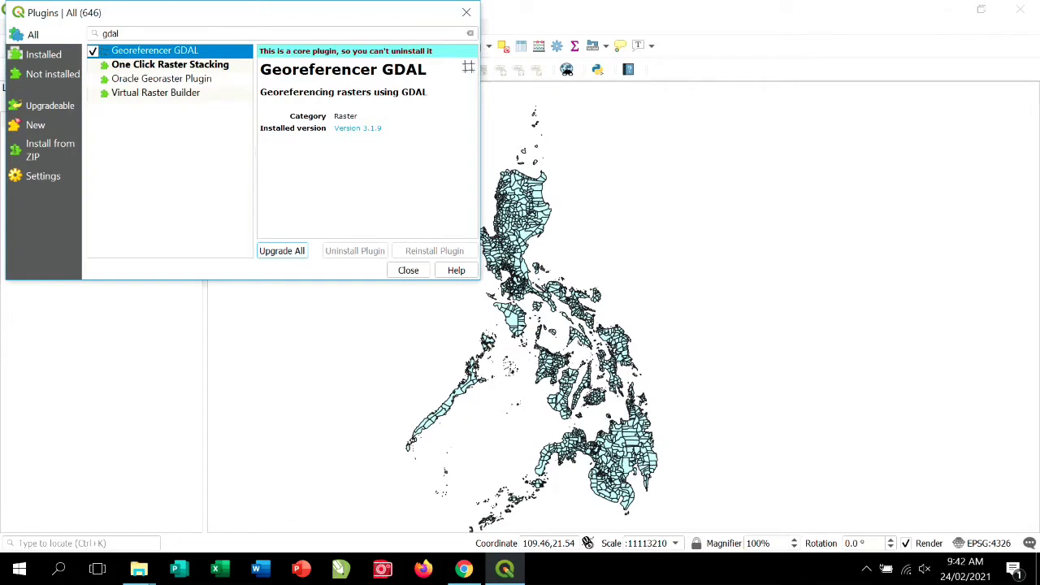
{"action": "left_click", "coordinate": [408, 270]}
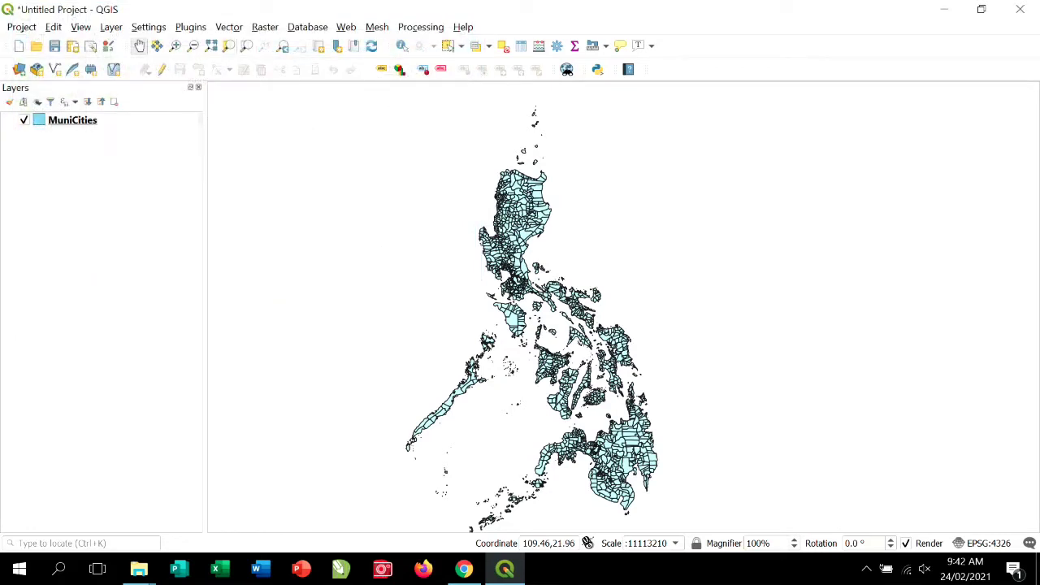
Open the raster Georeferencer and look at the dialog for opening a raster, leaving it without choosing a file.
{"action": "left_click", "coordinate": [265, 27]}
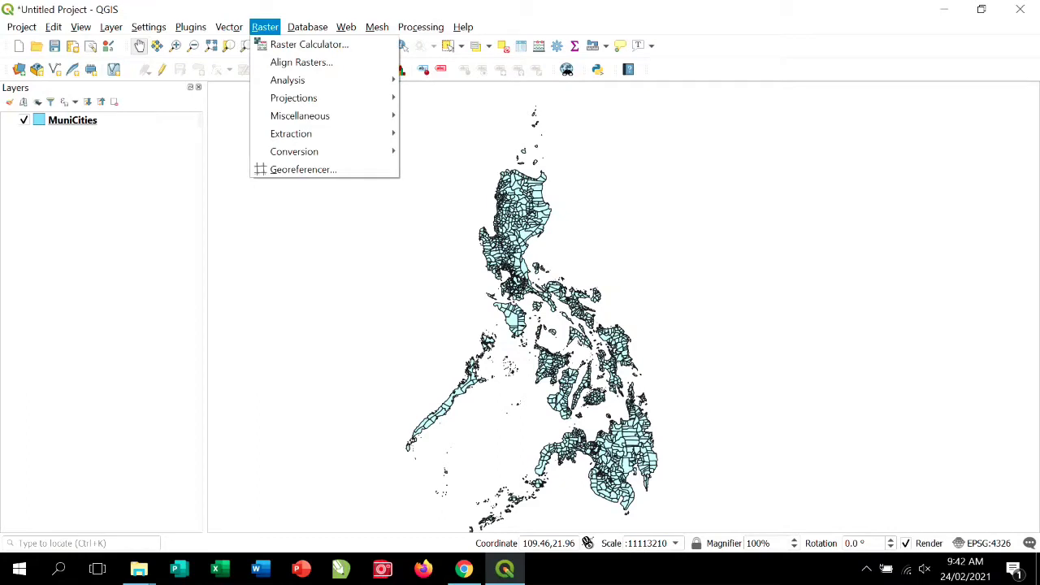
{"action": "left_click", "coordinate": [303, 169]}
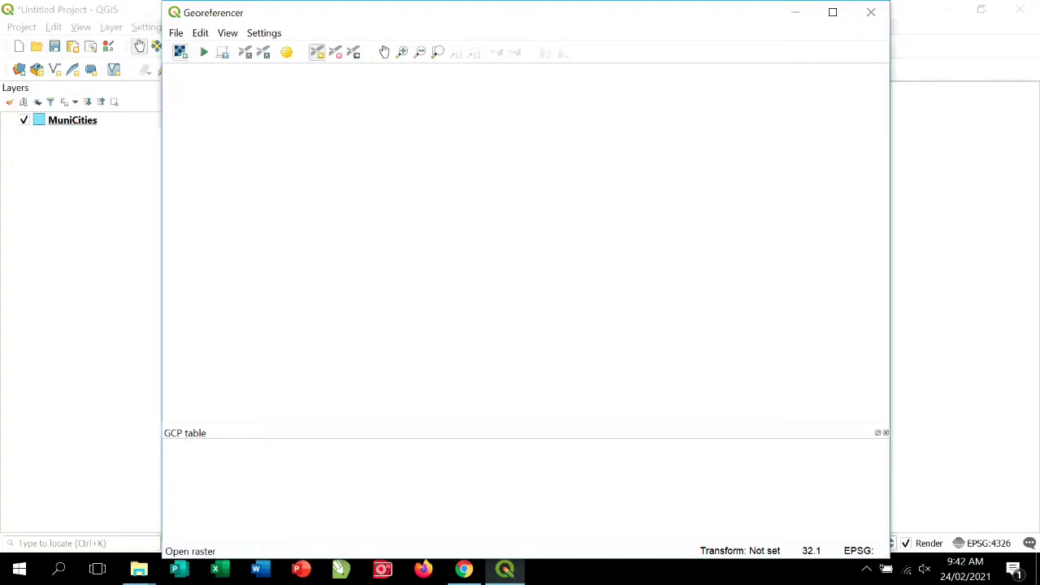
{"action": "left_click", "coordinate": [181, 51]}
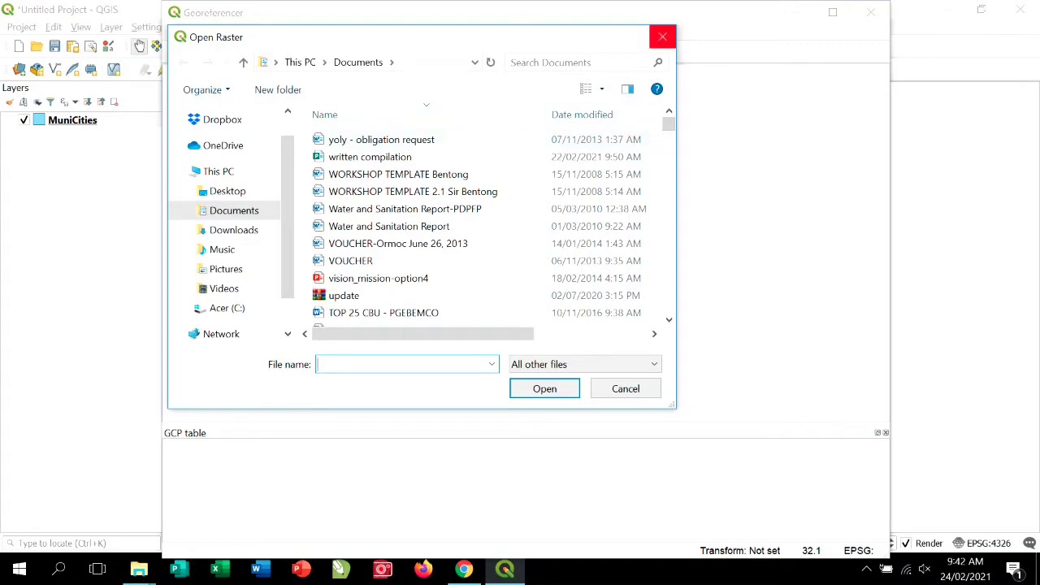
{"action": "left_click", "coordinate": [663, 36]}
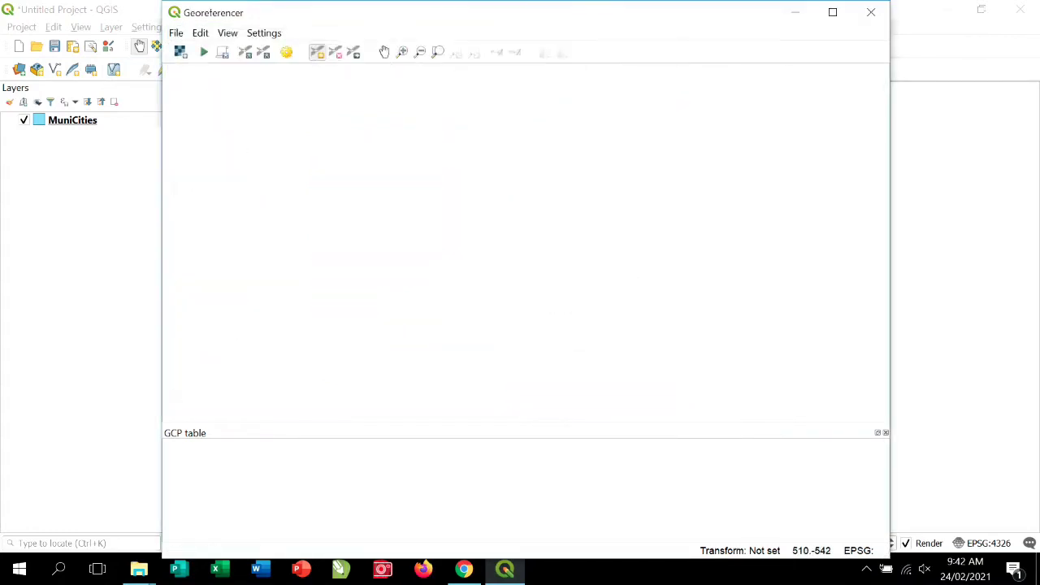
Switch to Chrome and download the Track of Tropical Depression "AURING" image from the QGIS Mapping folder in Google Drive.
{"action": "left_click", "coordinate": [464, 569]}
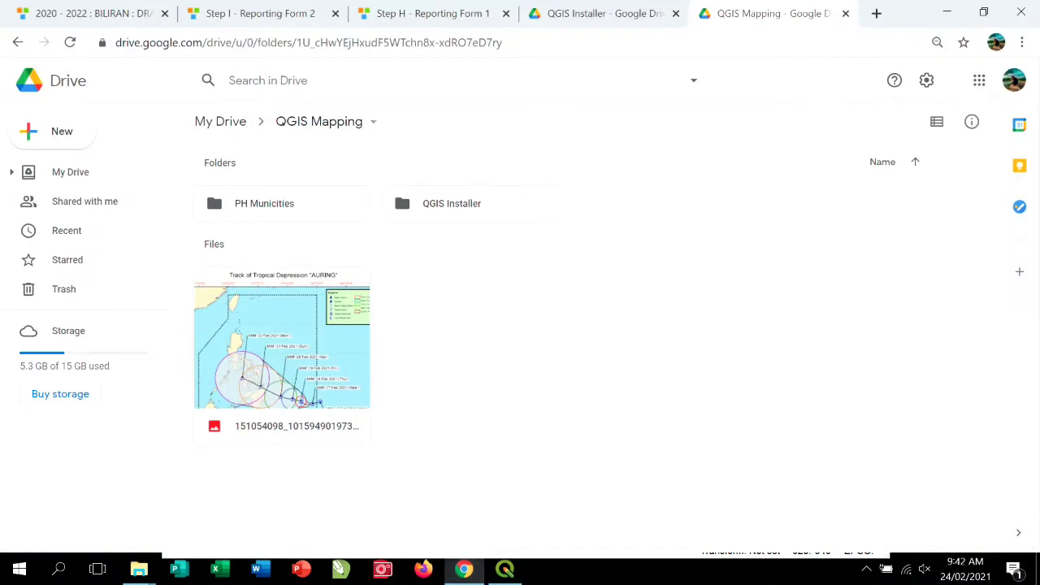
{"action": "right_click", "coordinate": [293, 349]}
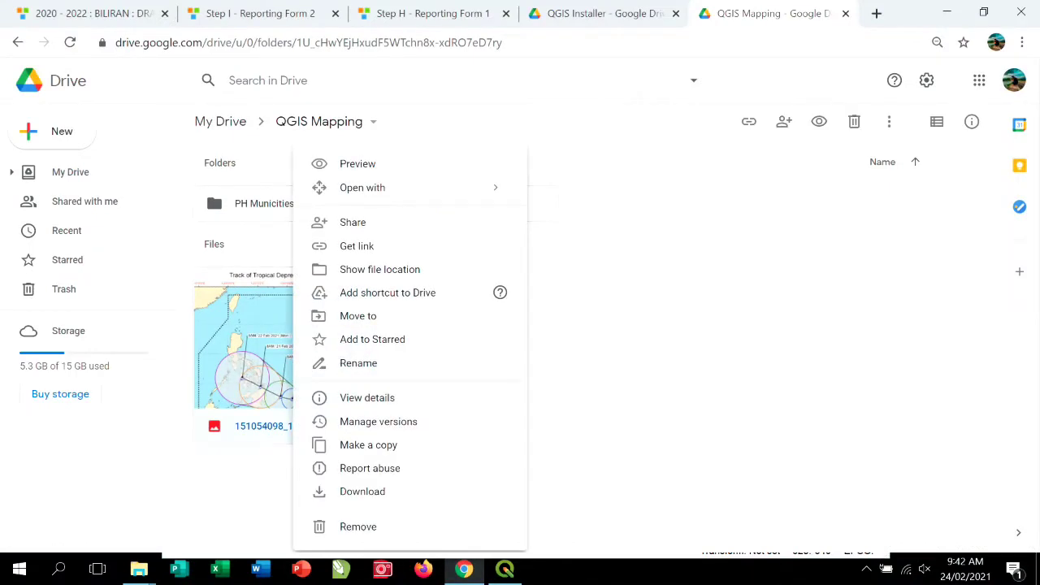
{"action": "key", "text": "Escape"}
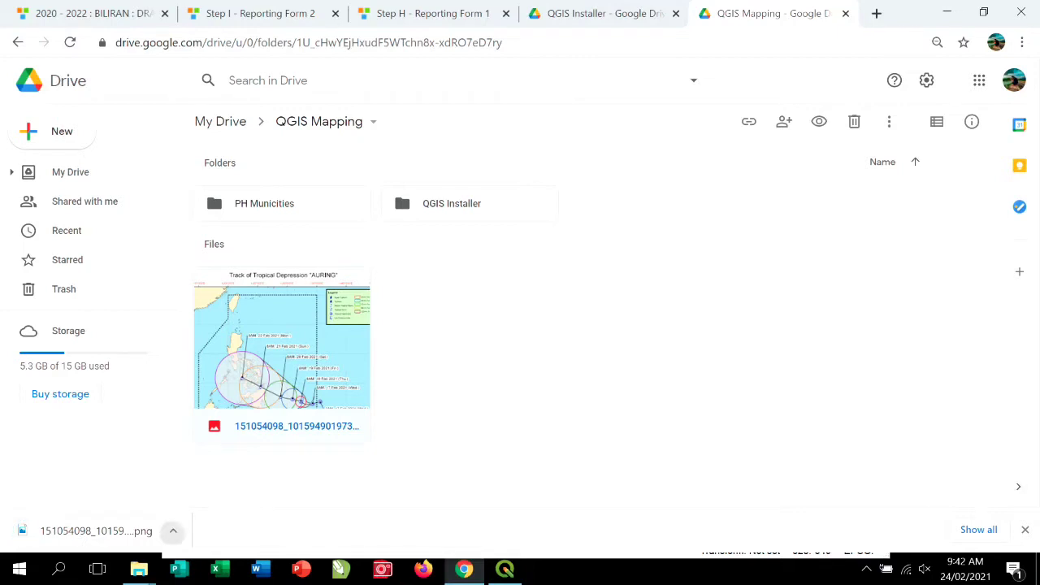
Show the downloaded PNG in its folder to check where it was saved, and close the folder window.
{"action": "left_click", "coordinate": [173, 530]}
{"action": "left_click", "coordinate": [218, 474]}
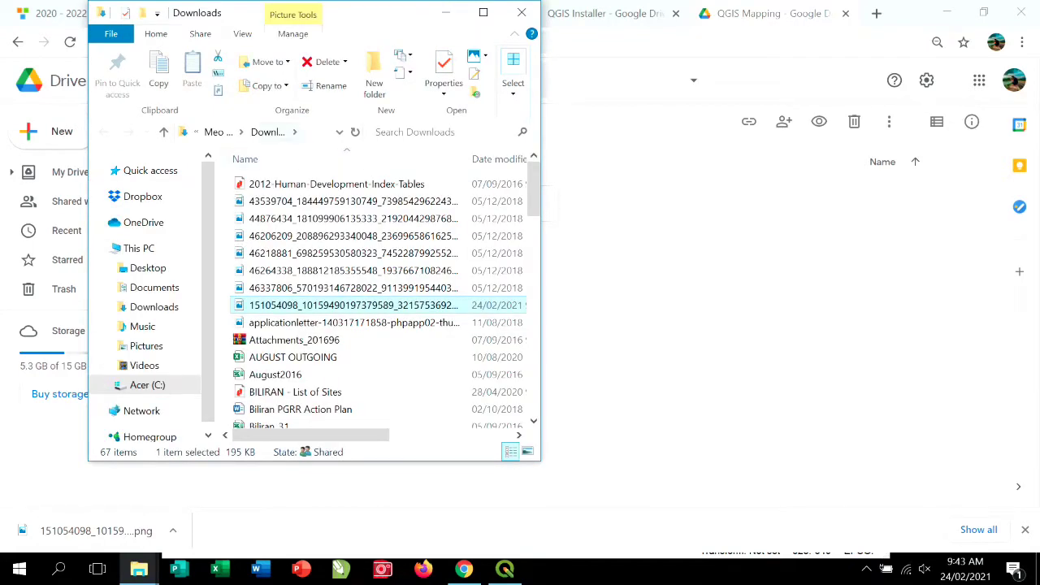
{"action": "left_click", "coordinate": [483, 12]}
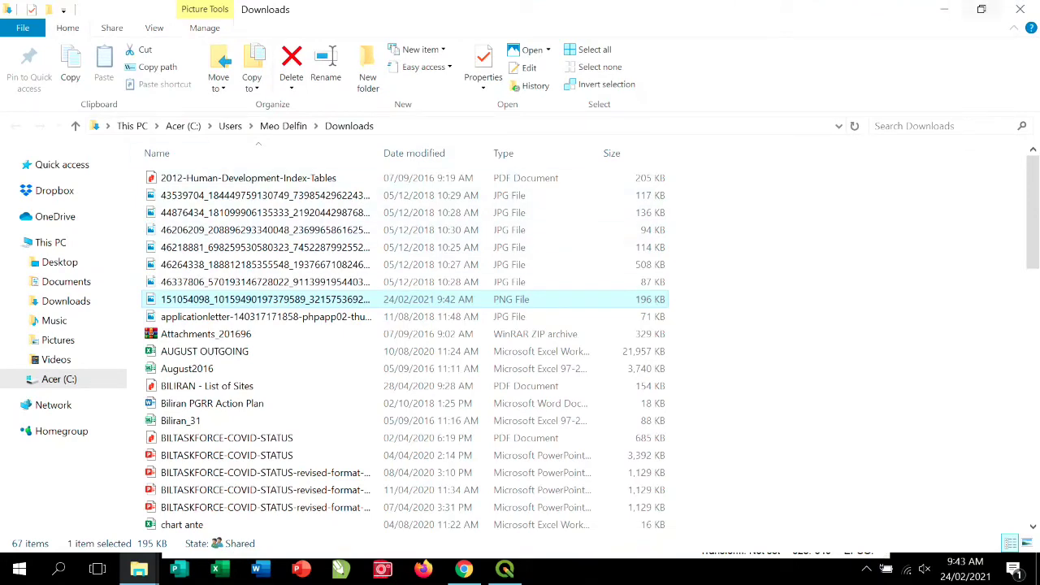
{"action": "left_click", "coordinate": [1021, 8]}
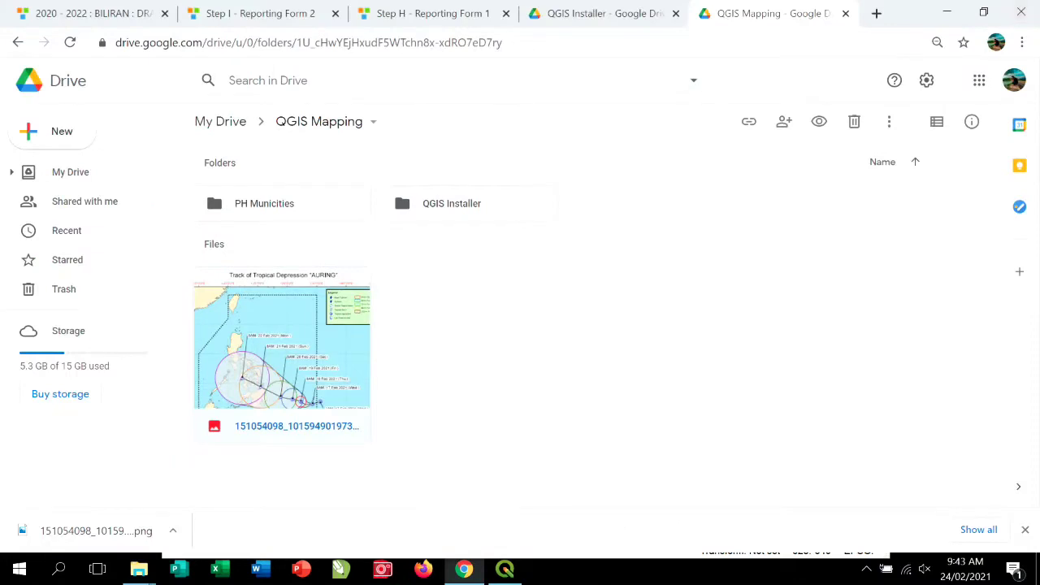
Switch back to QGIS and load the "AURING" track PNG from Downloads into the Georeferencer, browsing the files as large icons.
{"action": "left_click", "coordinate": [504, 569]}
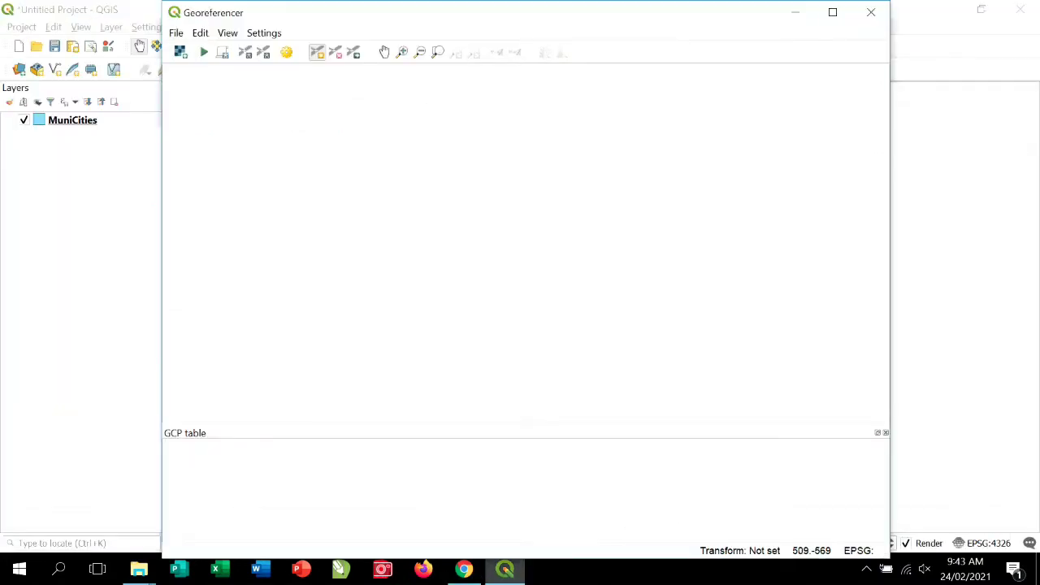
{"action": "left_click", "coordinate": [180, 51]}
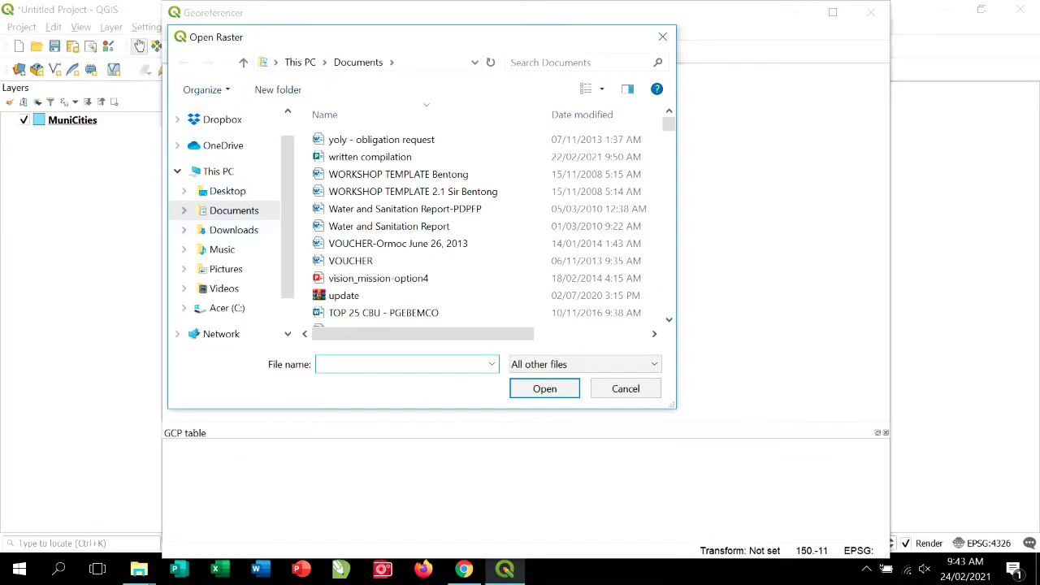
{"action": "left_click", "coordinate": [233, 230]}
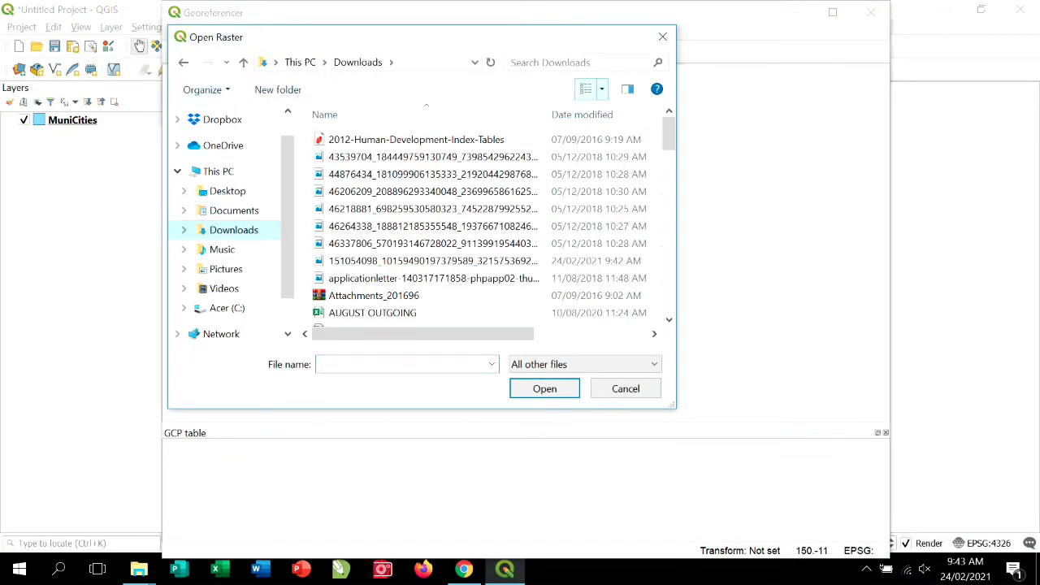
{"action": "left_click", "coordinate": [601, 89]}
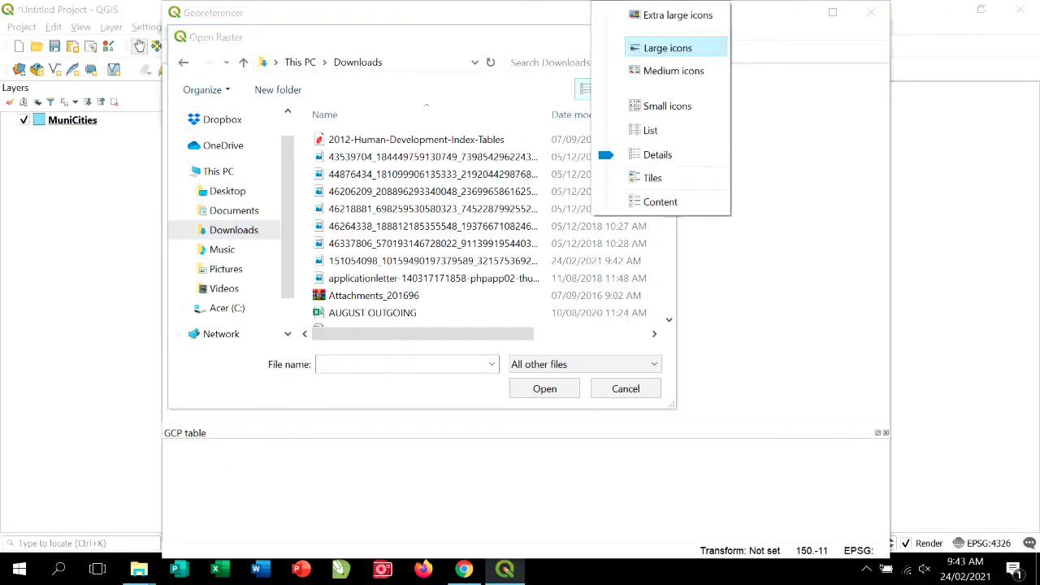
{"action": "left_click", "coordinate": [668, 48]}
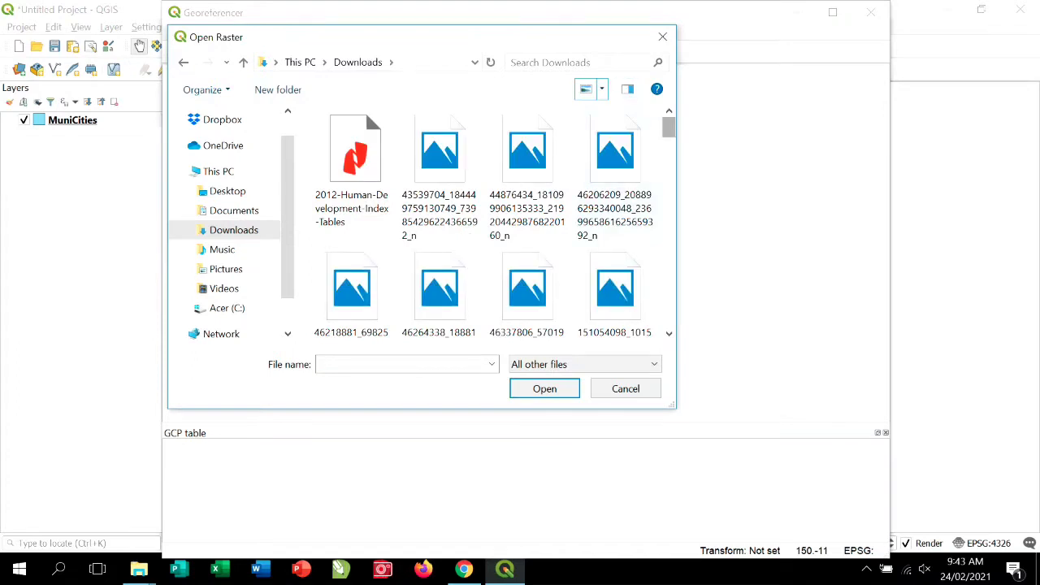
{"action": "left_click_drag", "start_coordinate": [676, 134], "coordinate": [868, 135]}
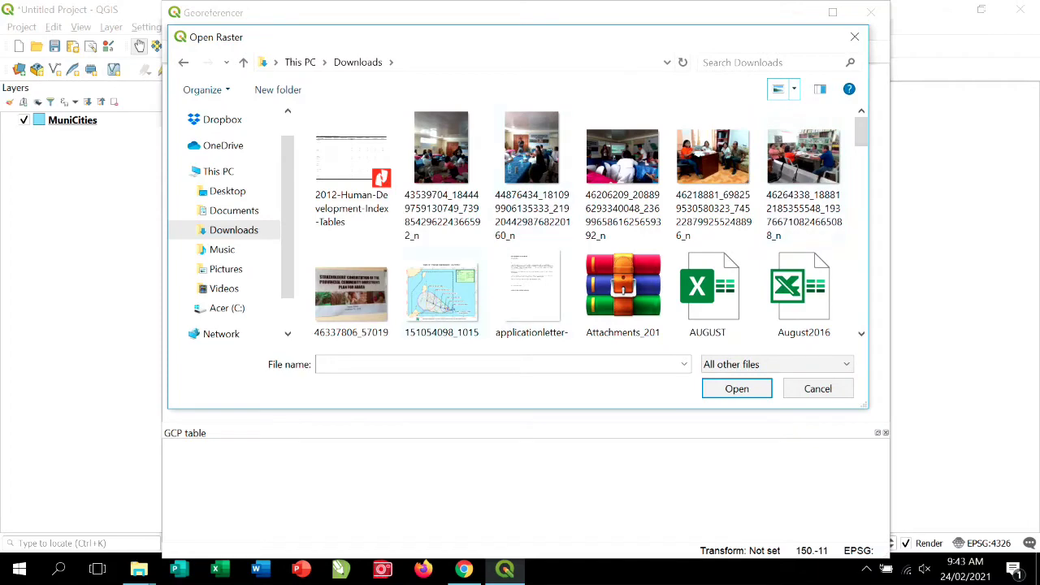
{"action": "left_click", "coordinate": [442, 294]}
{"action": "key", "text": "Return"}
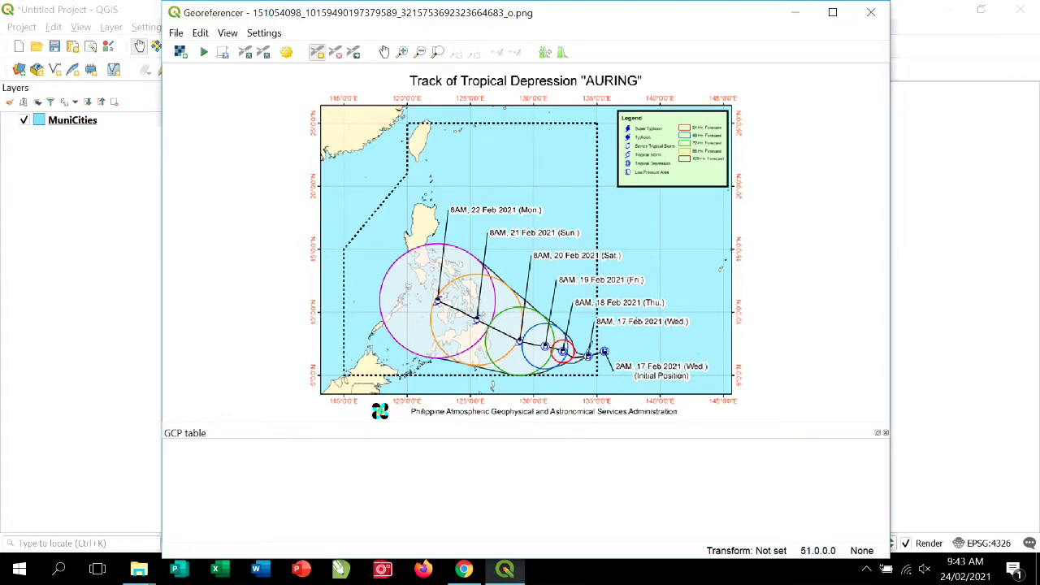
Set the transformation type to Projective and the target SRS to Project CRS EPSG:4326 - WGS 84, with the result loaded in QGIS when done.
{"action": "left_click", "coordinate": [264, 32]}
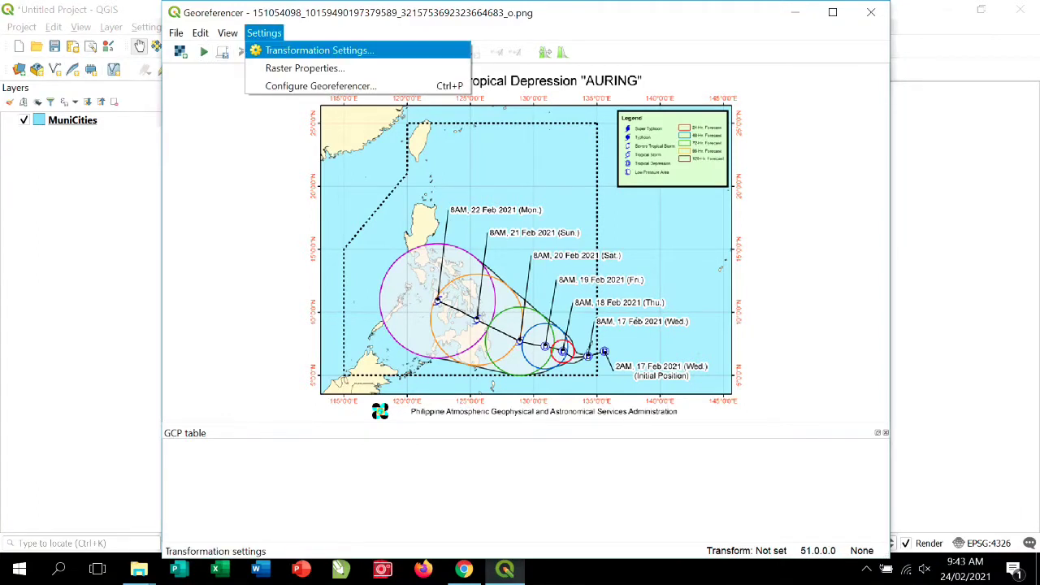
{"action": "left_click", "coordinate": [319, 49]}
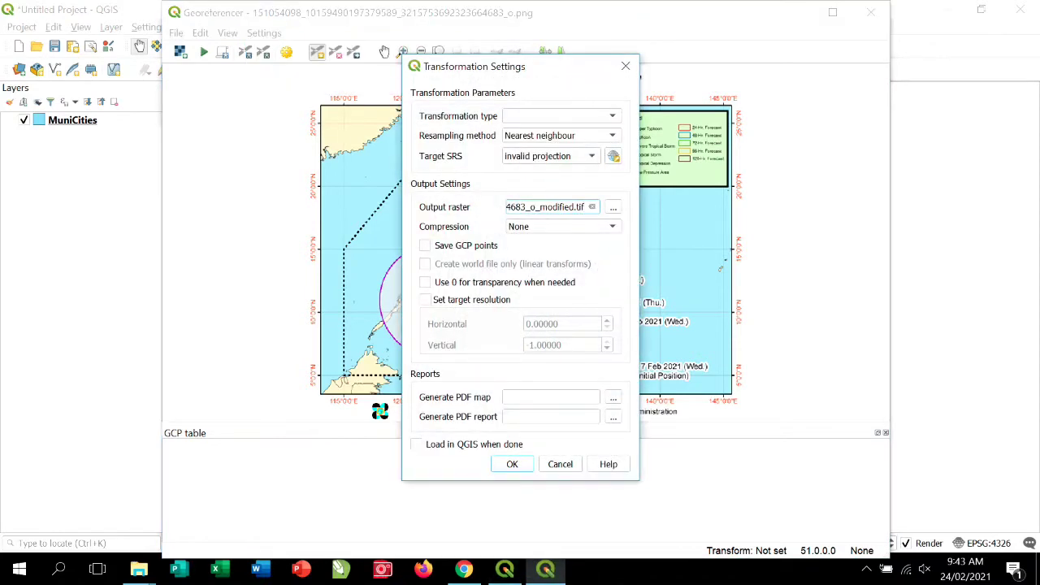
{"action": "left_click", "coordinate": [562, 117]}
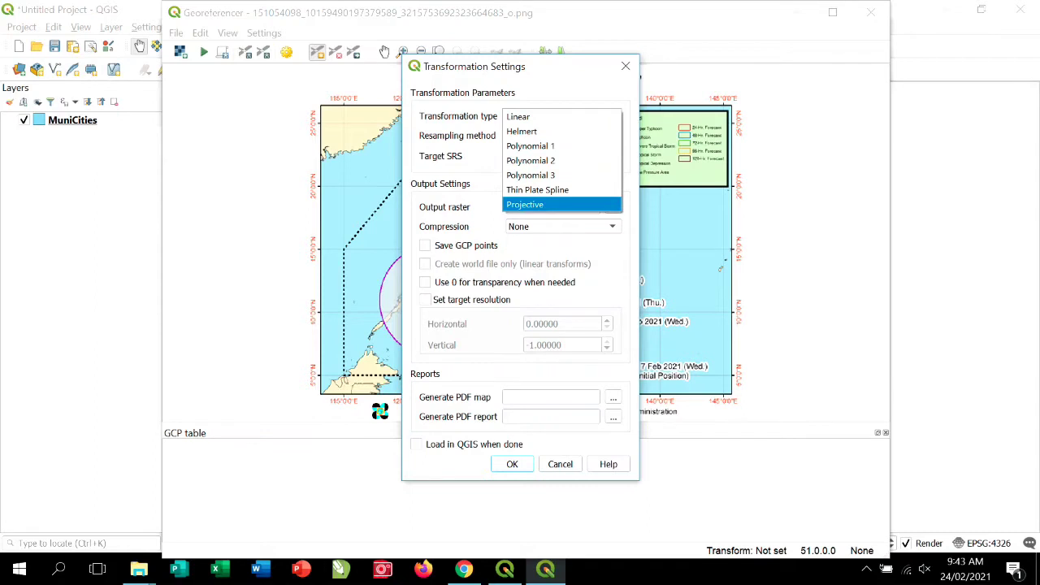
{"action": "key", "text": "Return"}
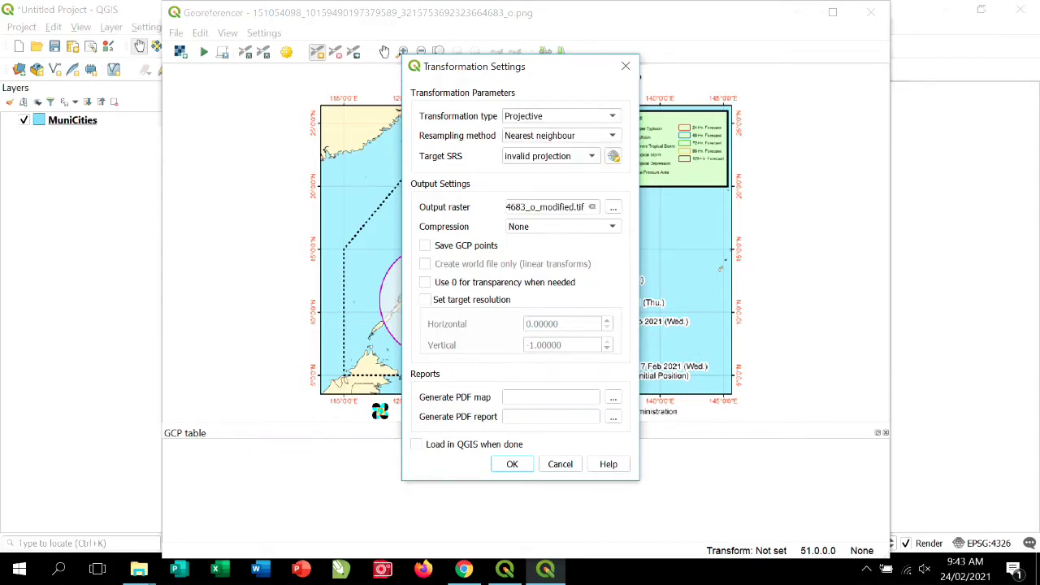
{"action": "left_click", "coordinate": [552, 156]}
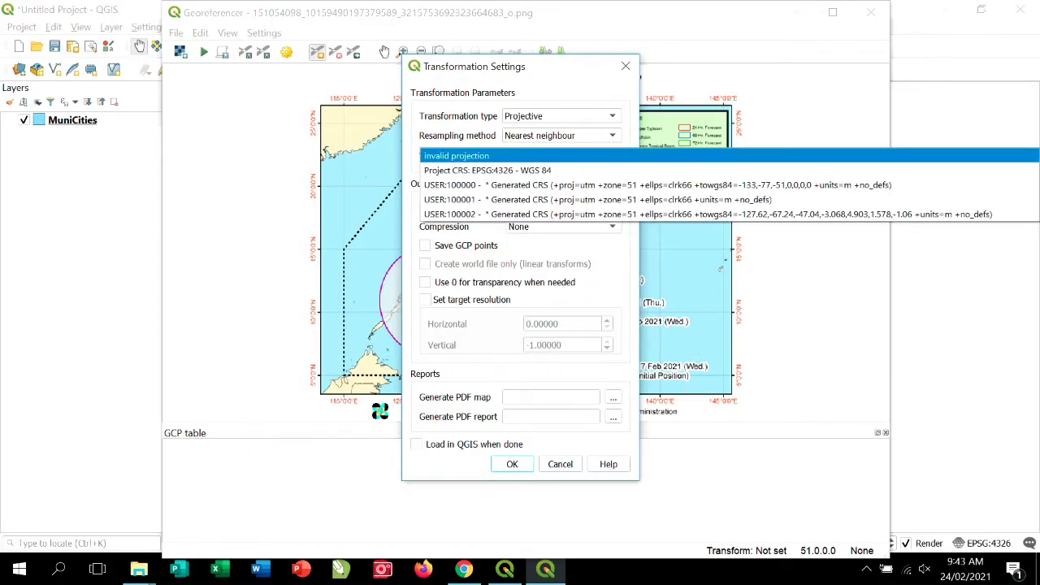
{"action": "left_click", "coordinate": [553, 170]}
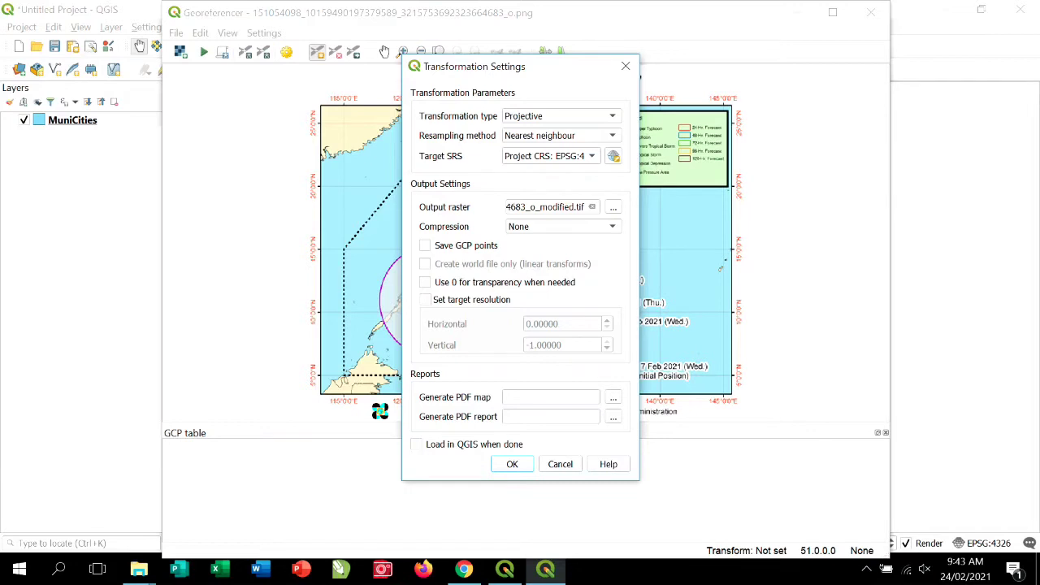
{"action": "left_click", "coordinate": [416, 445]}
{"action": "left_click", "coordinate": [512, 464]}
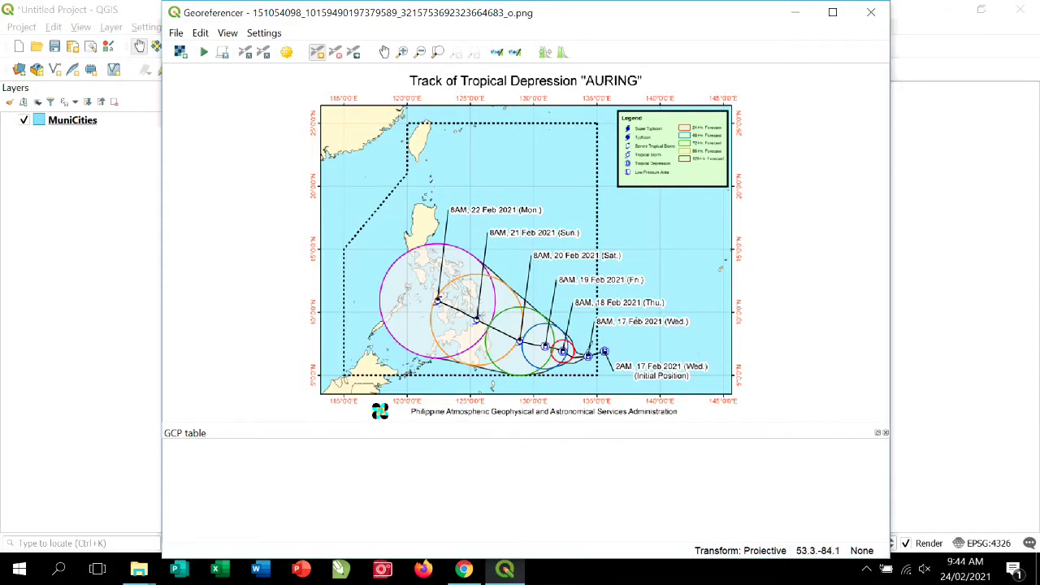
Add a ground control point at the 115°E, 25°N grid intersection with X 115 0 0.0 and Y 25 0 0.0.
{"action": "left_click", "coordinate": [343, 123]}
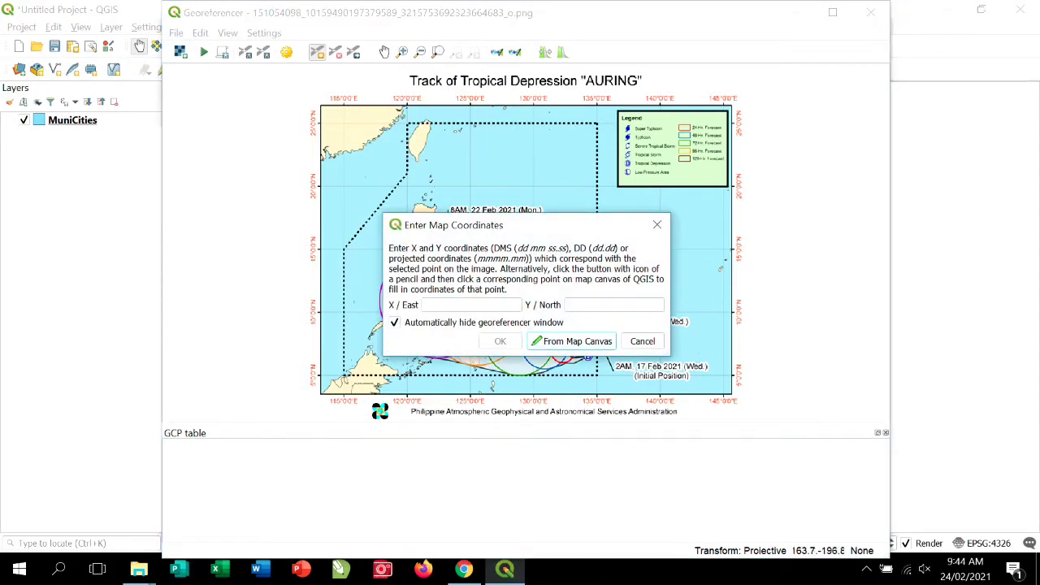
{"action": "type", "text": "115 0"}
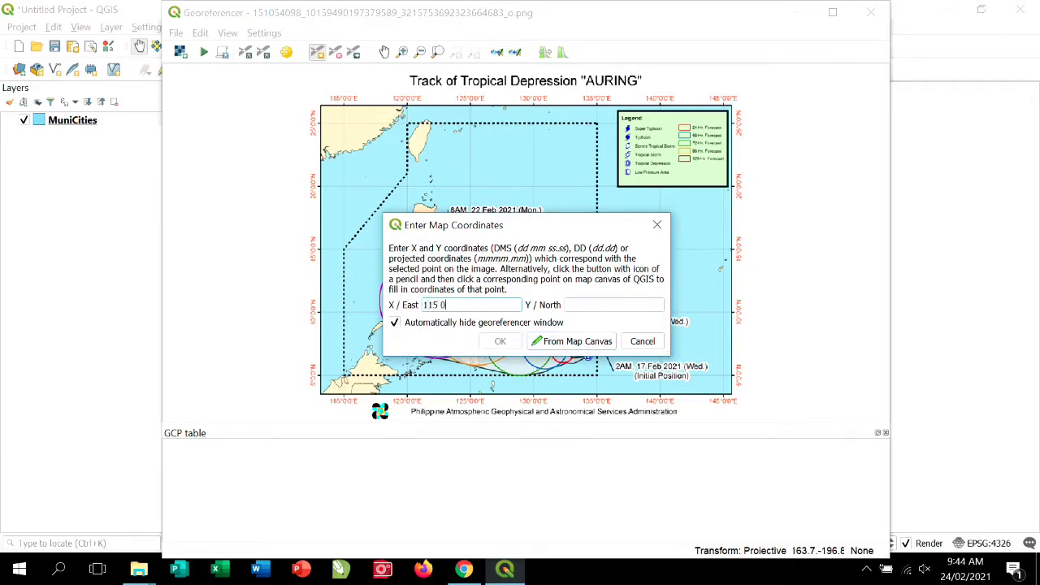
{"action": "type", "text": " 0.0"}
{"action": "key", "text": "Tab"}
{"action": "type", "text": "25"}
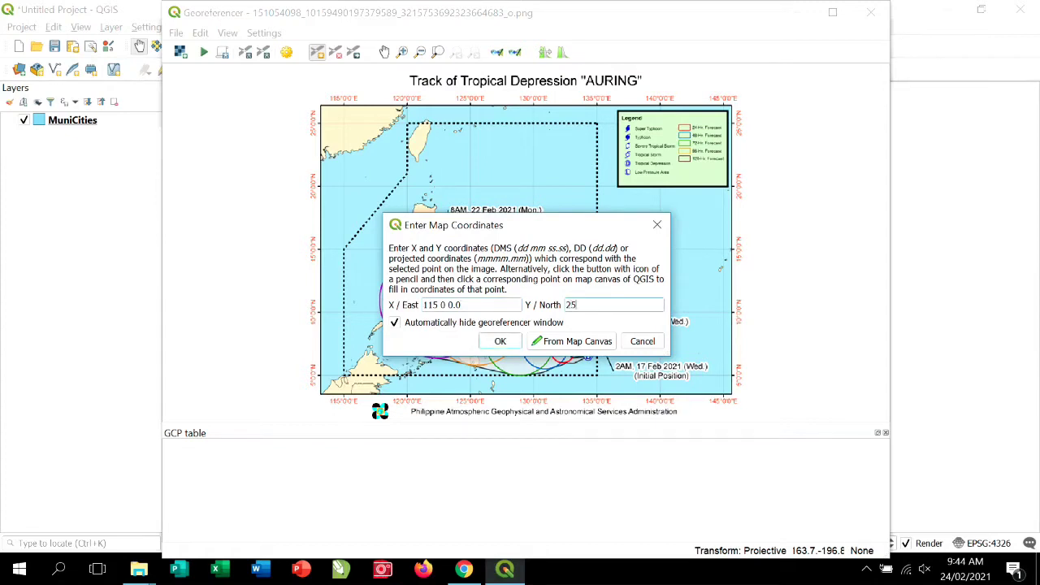
{"action": "type", "text": " 0 0.0"}
{"action": "key", "text": "Return"}
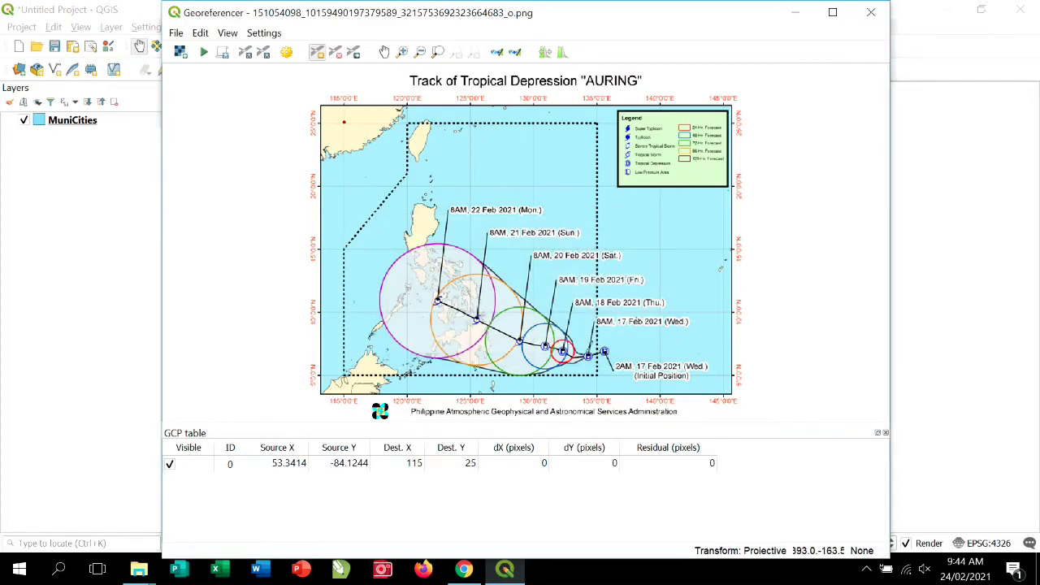
Add a ground control point at the 135°E, 25°N grid intersection with X 135 0 0.0 and Y 25 0 0.0.
{"action": "left_click", "coordinate": [599, 122]}
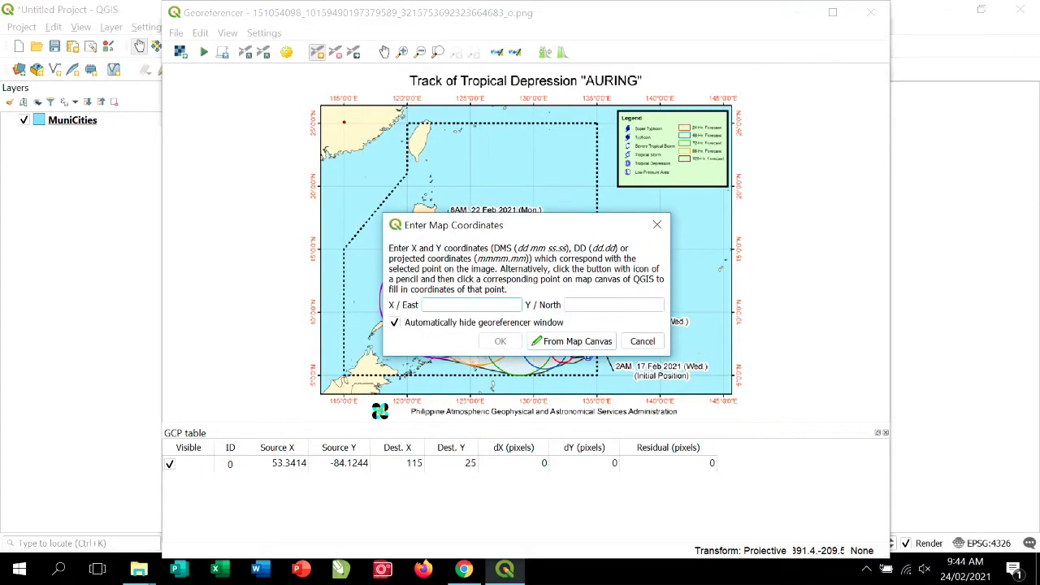
{"action": "type", "text": "135 0 0.0"}
{"action": "key", "text": "Tab"}
{"action": "type", "text": "25 0 0.0"}
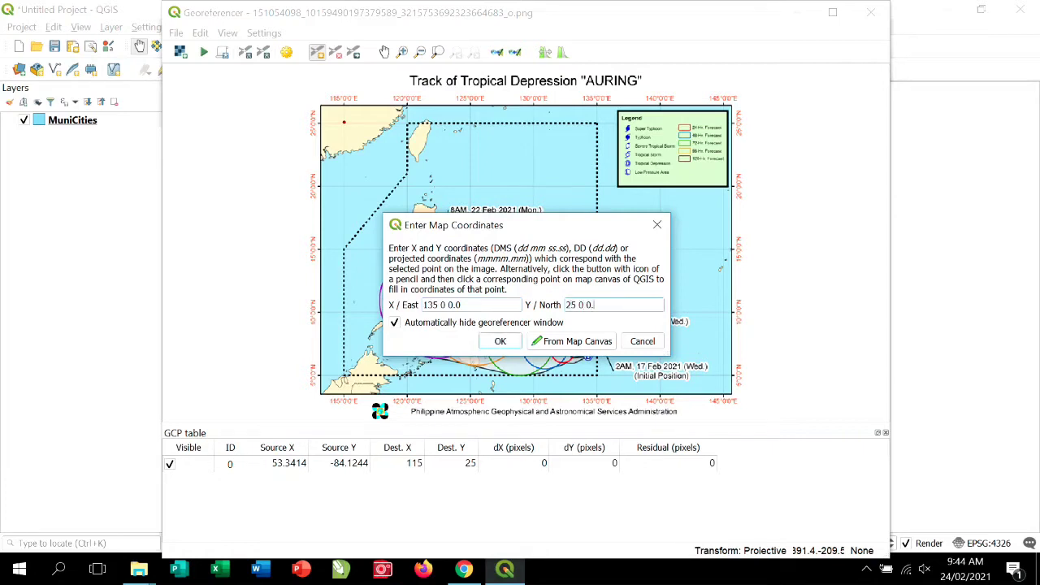
{"action": "key", "text": "Return"}
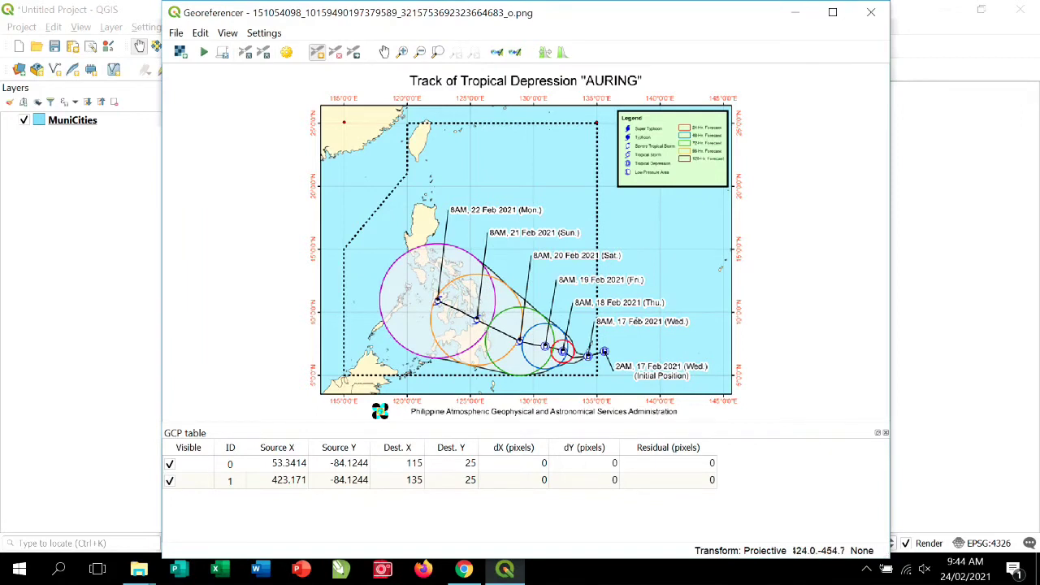
Add a ground control point at the 135°E, 5°N grid intersection with X 135 0 0.0 and Y 5 0 0.0.
{"action": "left_click", "coordinate": [597, 375]}
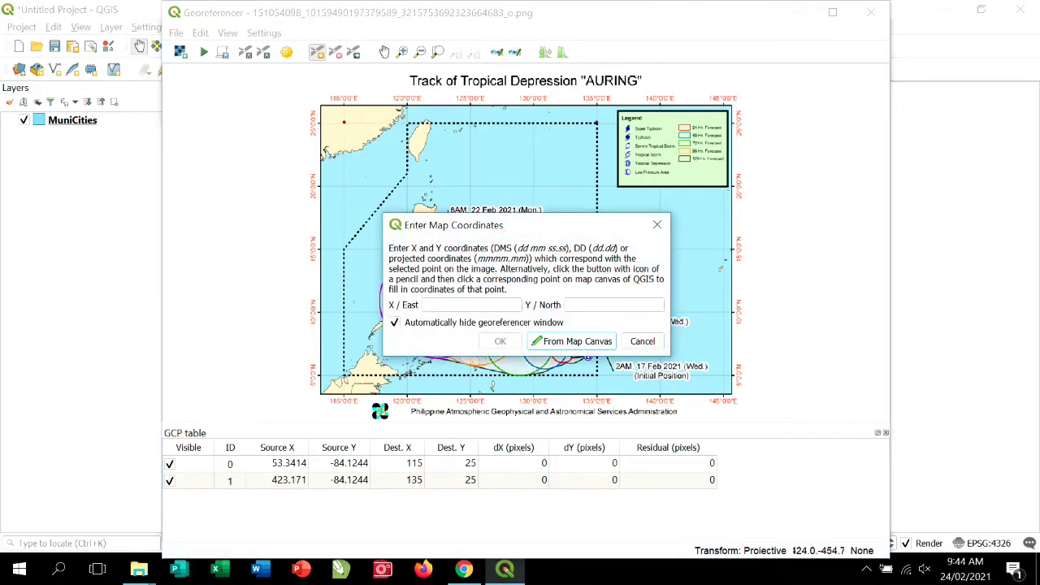
{"action": "type", "text": "135"}
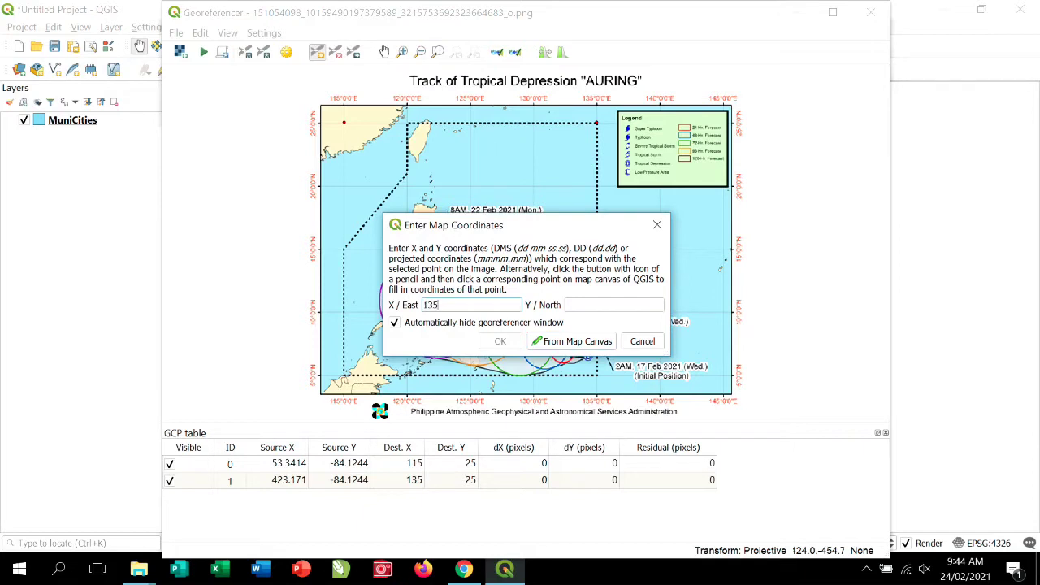
{"action": "type", "text": " 0 0.0"}
{"action": "key", "text": "Tab"}
{"action": "type", "text": "5 "}
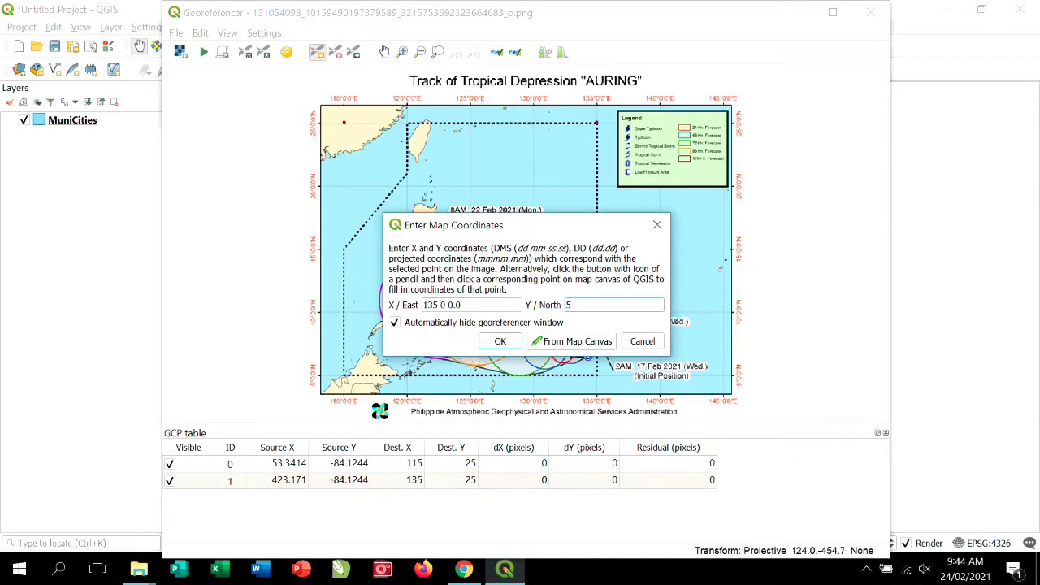
{"action": "type", "text": "0 0.0"}
{"action": "key", "text": "Return"}
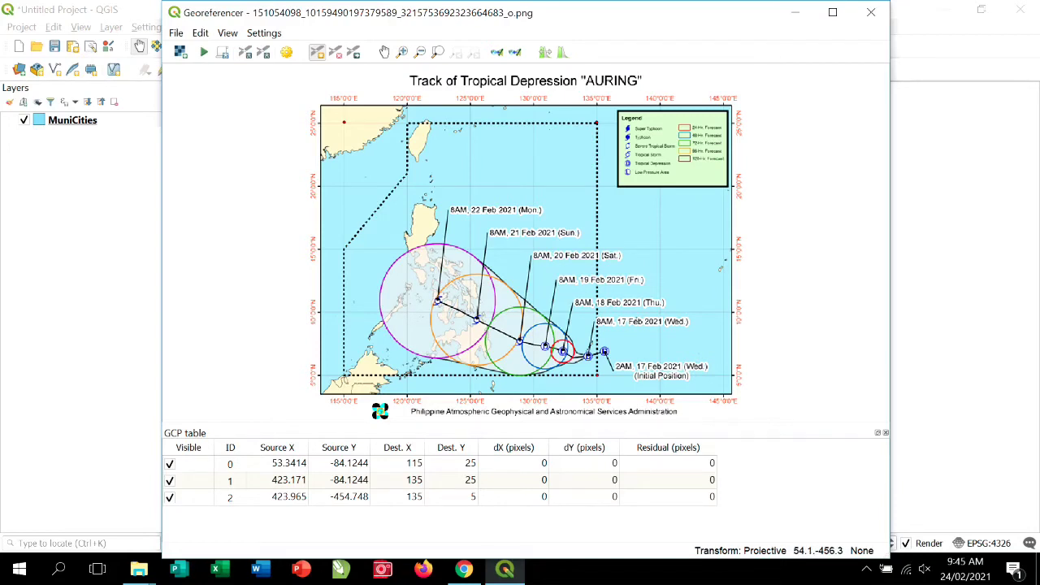
Add a ground control point at the 115°E, 5°N grid intersection with X 115 0 0.0 and Y 5 0 0.0.
{"action": "left_click", "coordinate": [344, 374]}
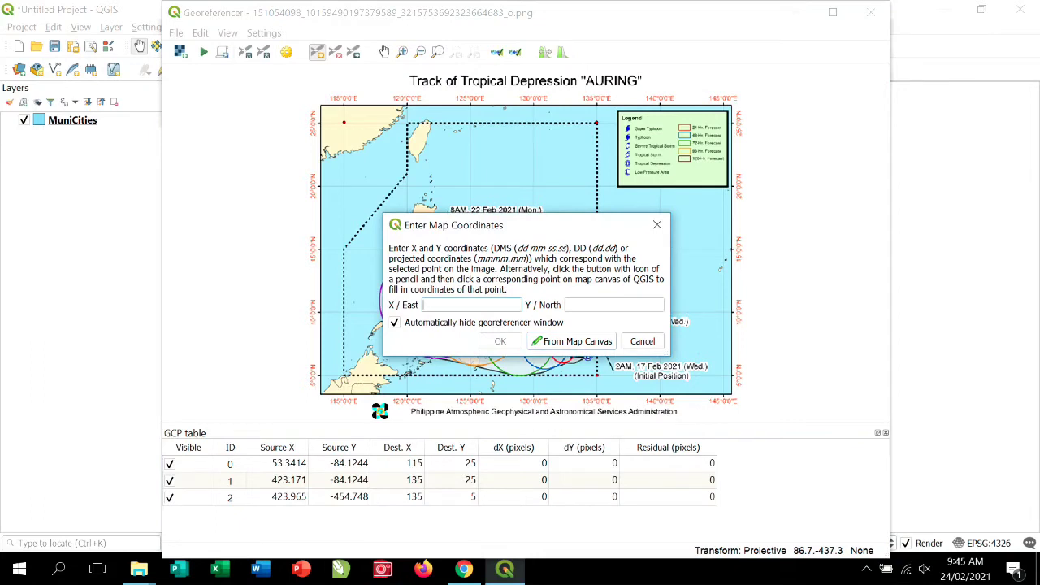
{"action": "type", "text": "115 0 0.0"}
{"action": "key", "text": "Tab"}
{"action": "type", "text": "5 0"}
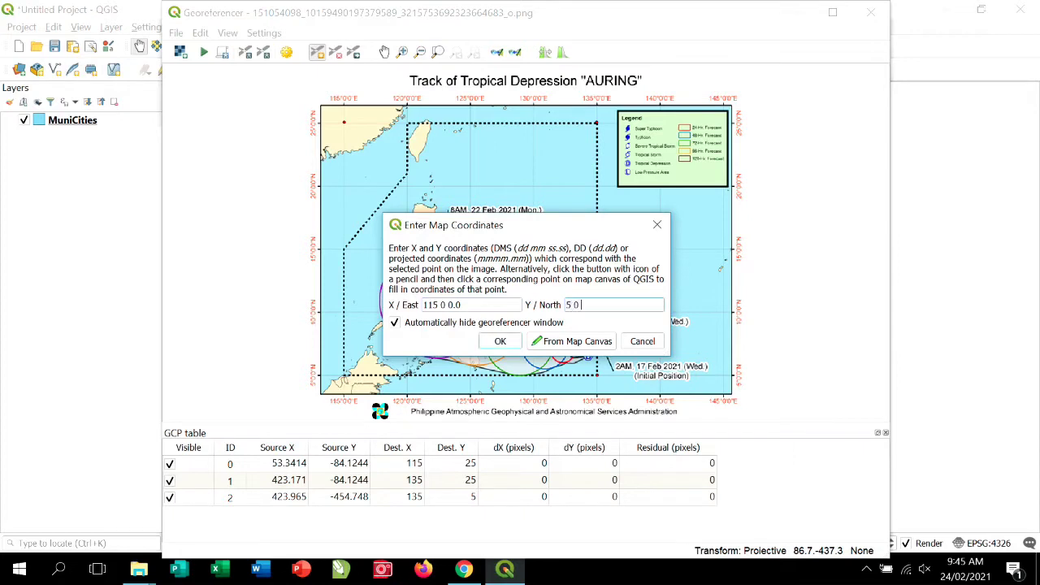
{"action": "type", "text": " 0.0"}
{"action": "key", "text": "Return"}
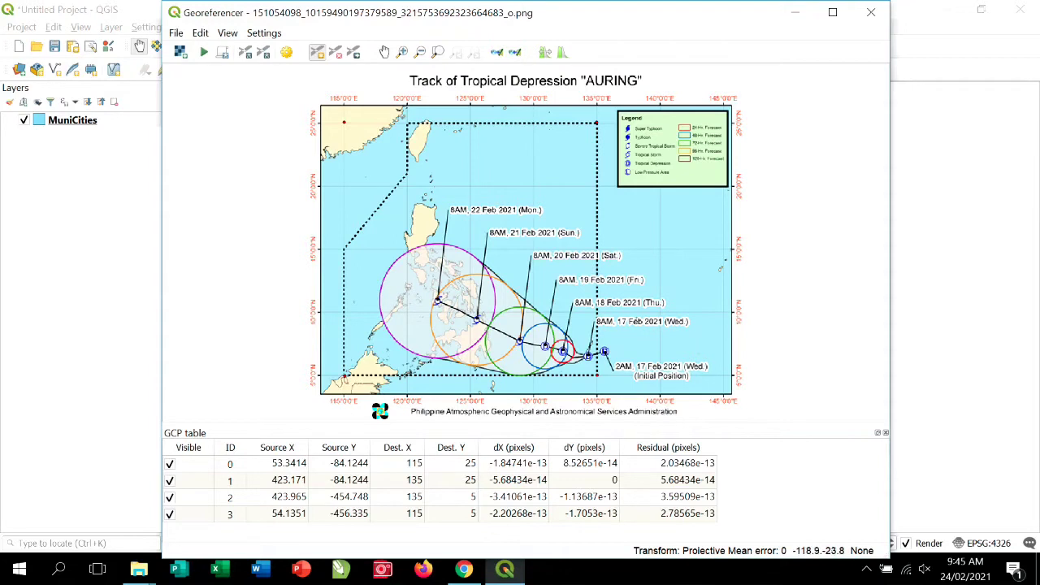
Run the georeferencing of the track image and close the Georeferencer, discarding the GCP points.
{"action": "left_click", "coordinate": [204, 51]}
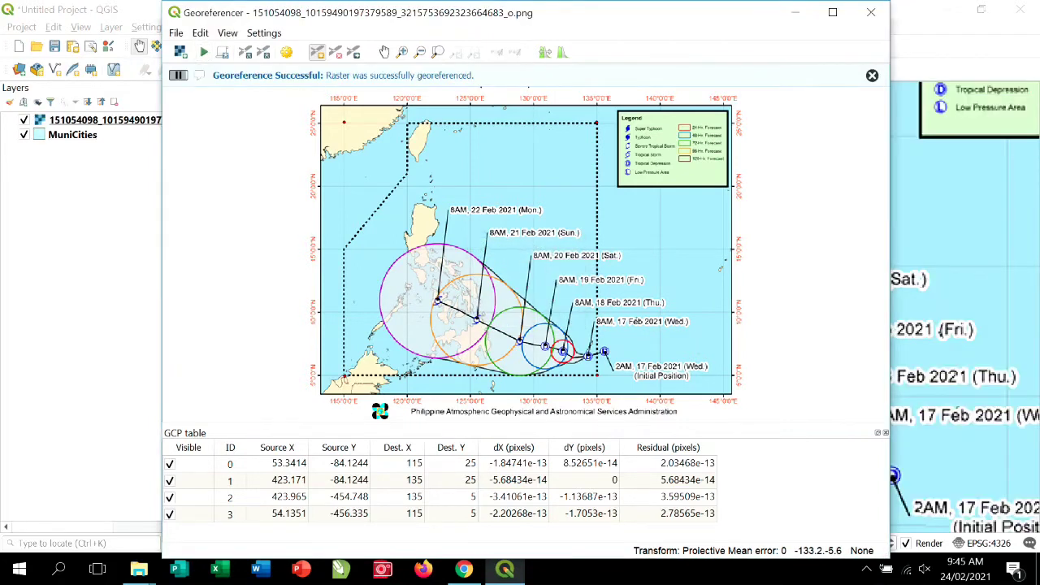
{"action": "left_click", "coordinate": [871, 12]}
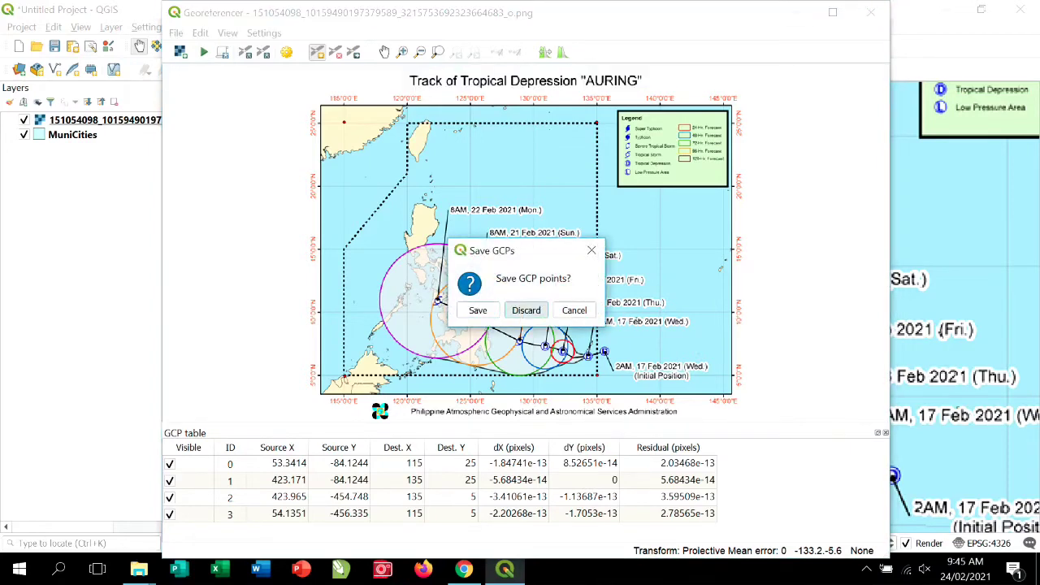
{"action": "left_click", "coordinate": [526, 310]}
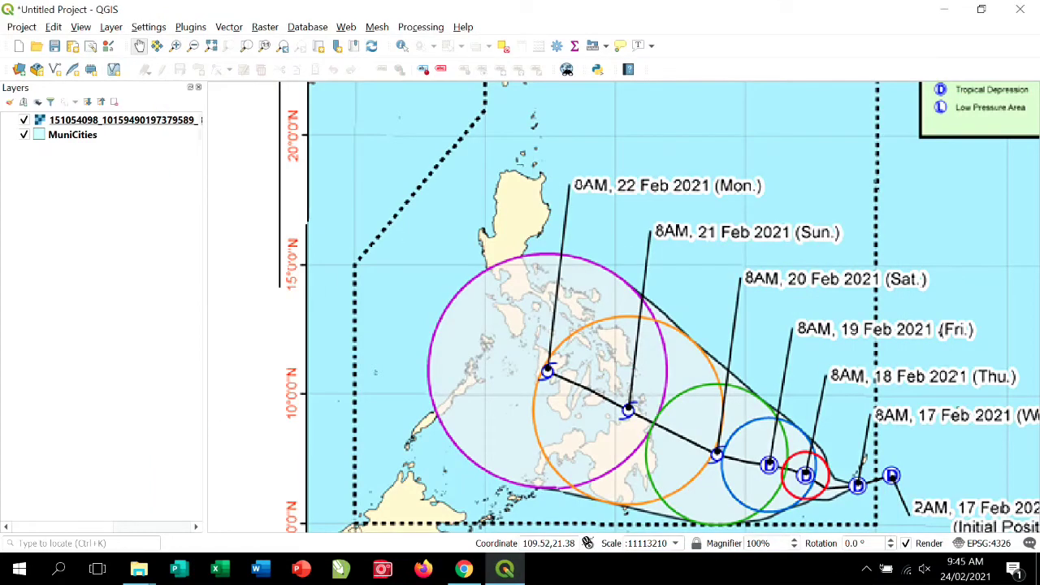
Place the georeferenced track raster below the MuniCities layer and check how the two align on the map.
{"action": "left_click_drag", "start_coordinate": [105, 120], "coordinate": [105, 147]}
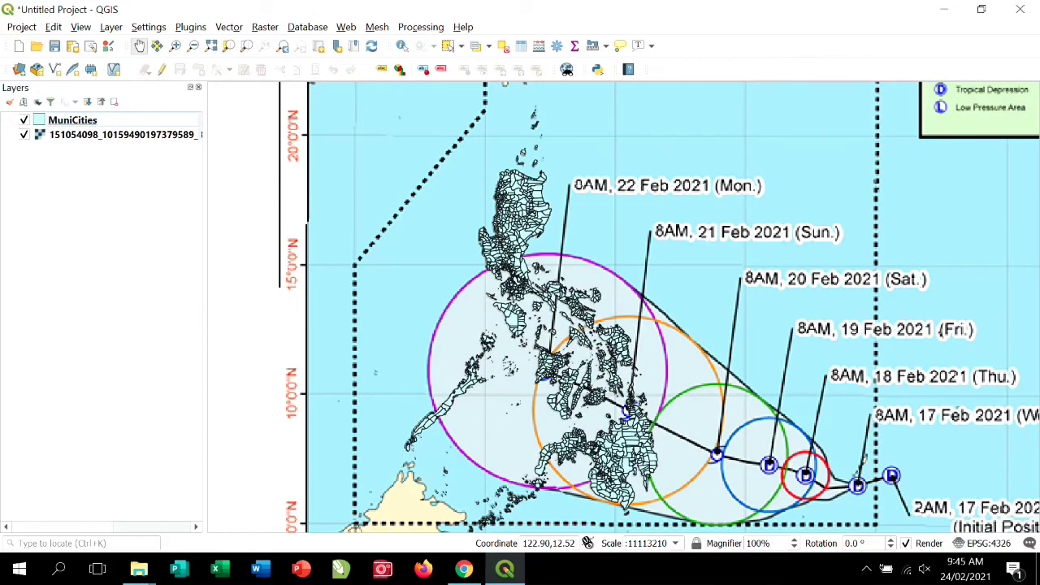
{"action": "left_click_drag", "start_coordinate": [688, 349], "coordinate": [615, 264]}
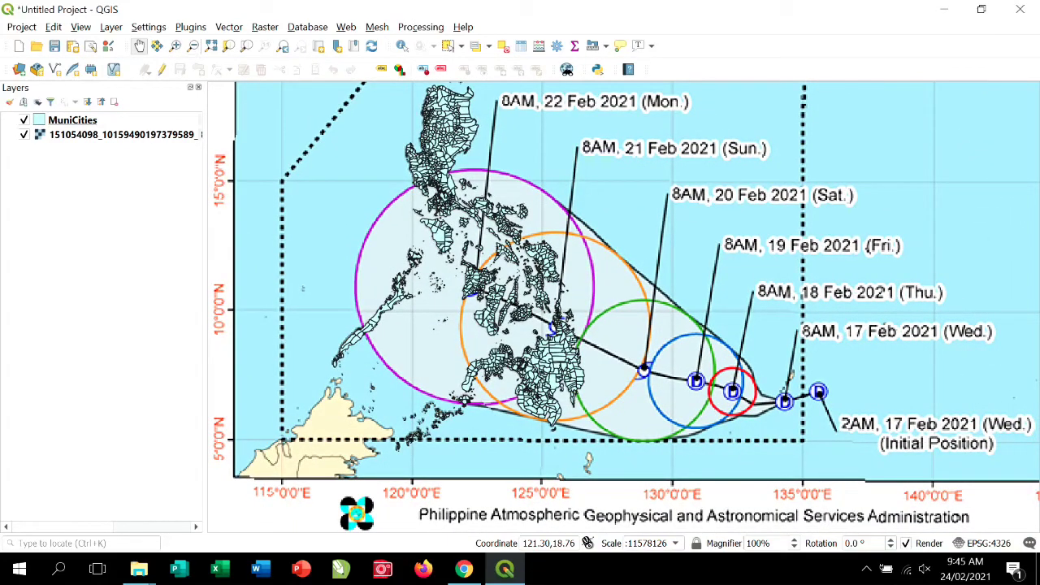
{"action": "left_click", "coordinate": [194, 46]}
{"action": "left_click", "coordinate": [377, 161]}
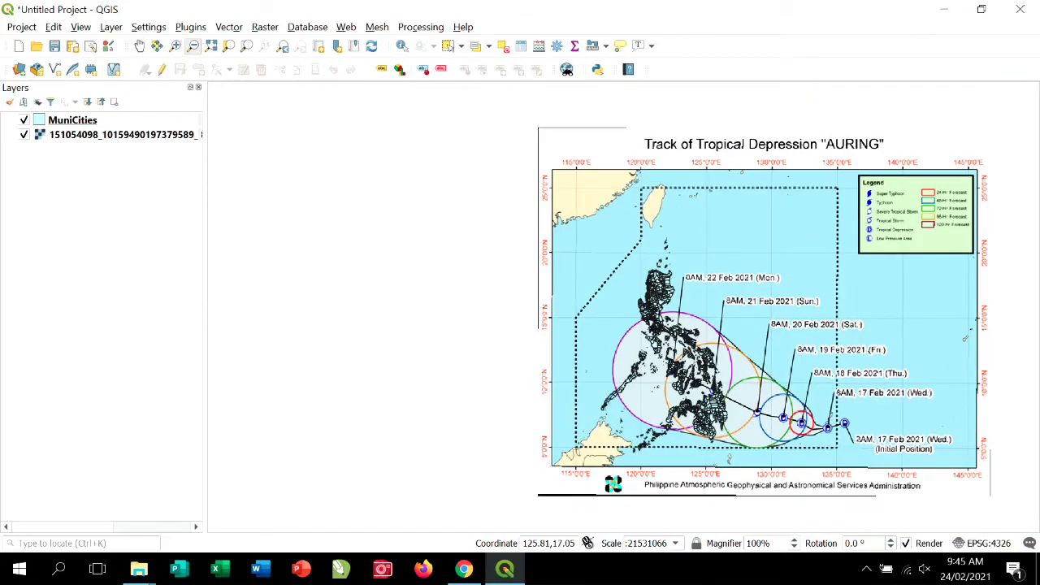
{"action": "left_click", "coordinate": [175, 46]}
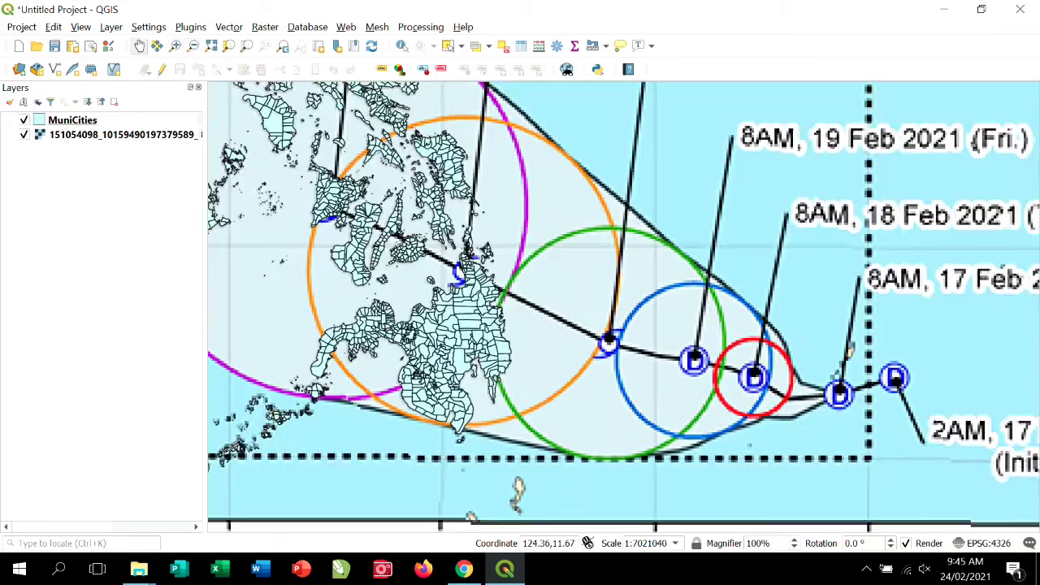
{"action": "left_click_drag", "start_coordinate": [413, 169], "coordinate": [452, 145]}
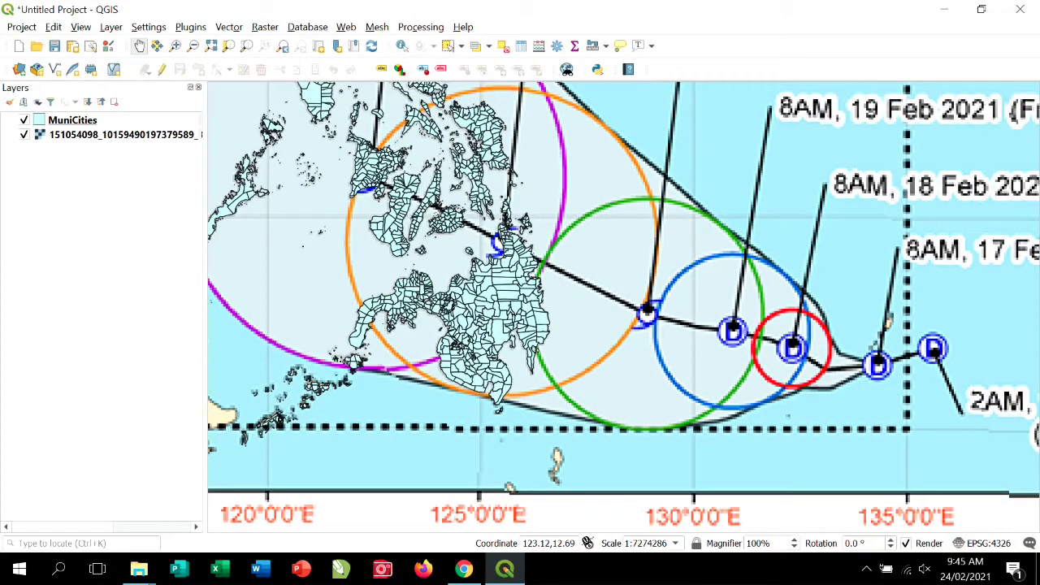
Create a new Line shapefile layer named "typhoon track" in the Desktop qgis folder with CRS EPSG:4326 - WGS 84.
{"action": "left_click", "coordinate": [55, 69]}
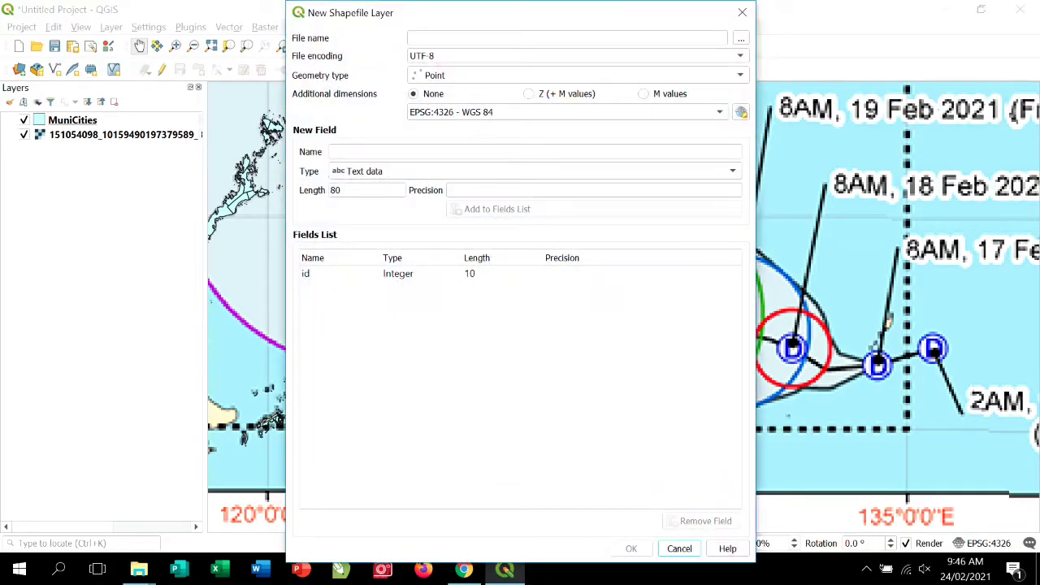
{"action": "left_click", "coordinate": [578, 75]}
{"action": "left_click", "coordinate": [578, 104]}
{"action": "left_click", "coordinate": [741, 38]}
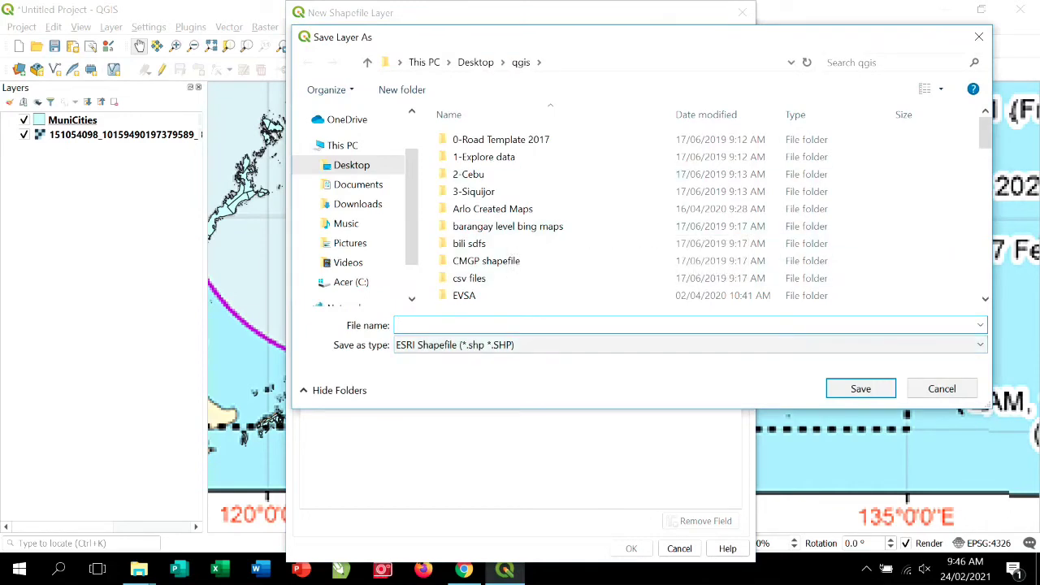
{"action": "type", "text": "typhoon track"}
{"action": "left_click", "coordinate": [861, 388]}
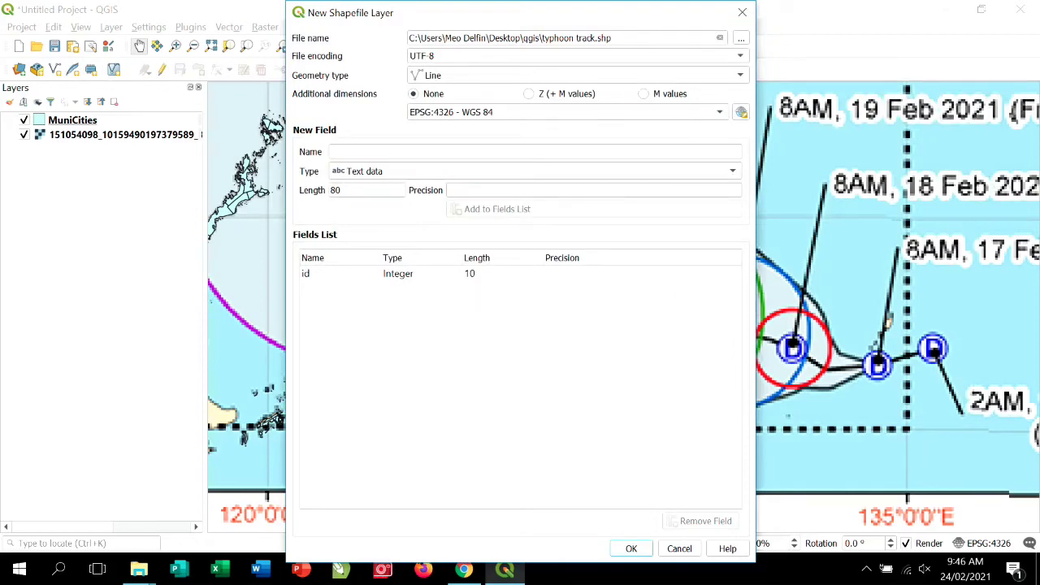
{"action": "key", "text": "Return"}
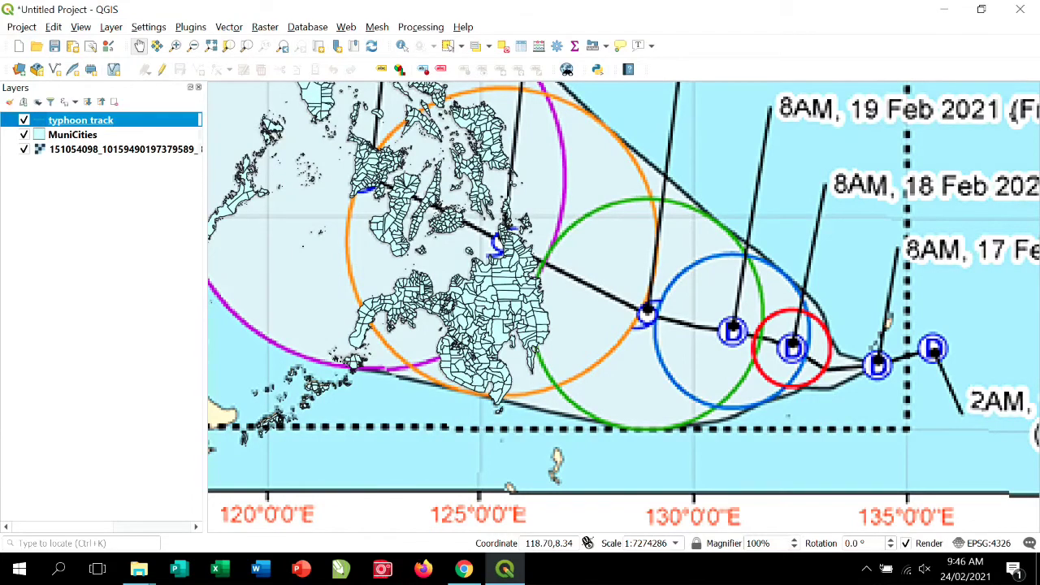
Digitize the storm's track line from the 17 Feb initial position to the 22 Feb position, leave its id empty, save and stop editing.
{"action": "left_click", "coordinate": [161, 69]}
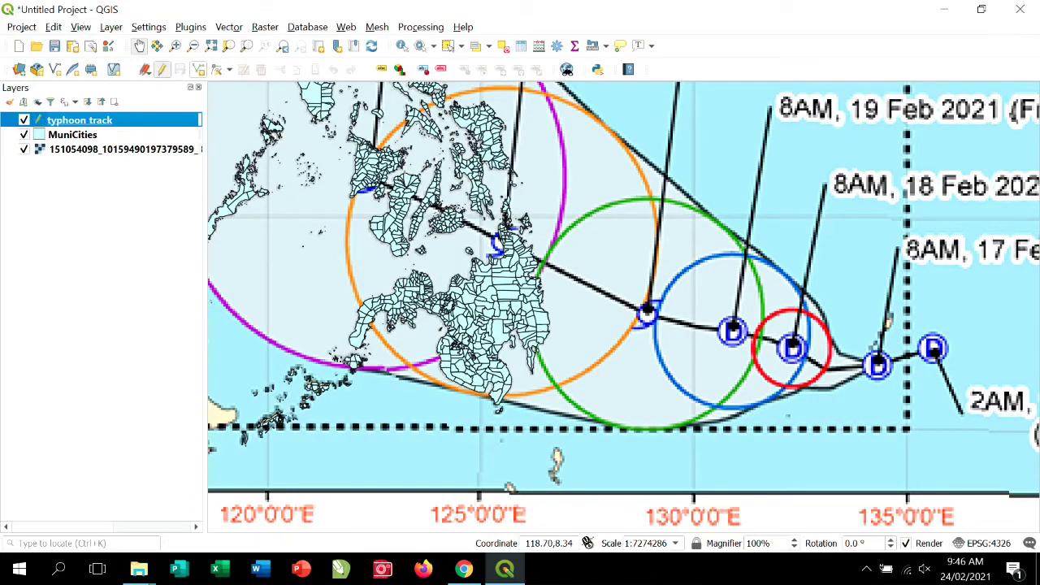
{"action": "left_click", "coordinate": [199, 69]}
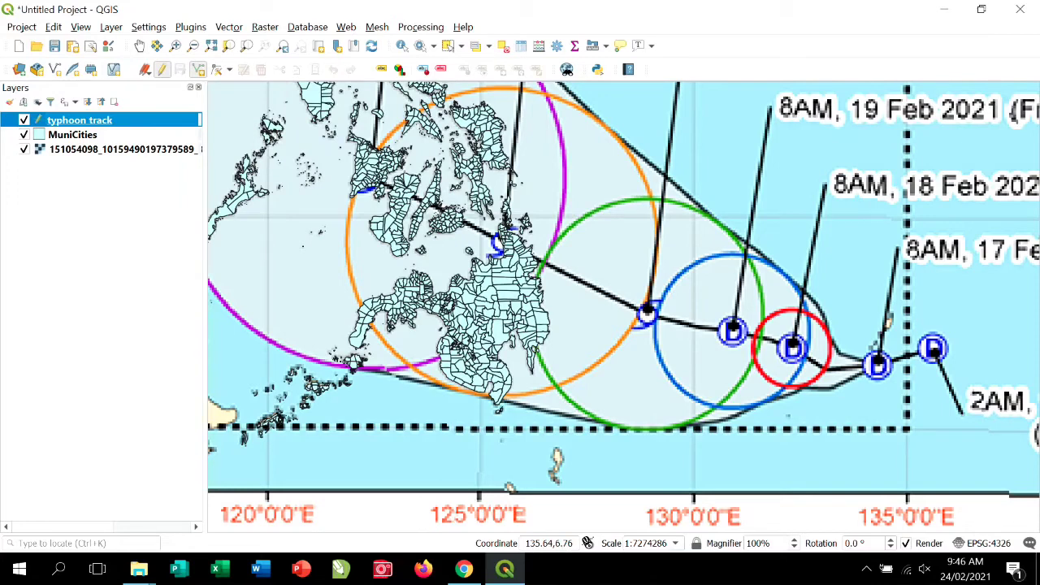
{"action": "left_click", "coordinate": [933, 351]}
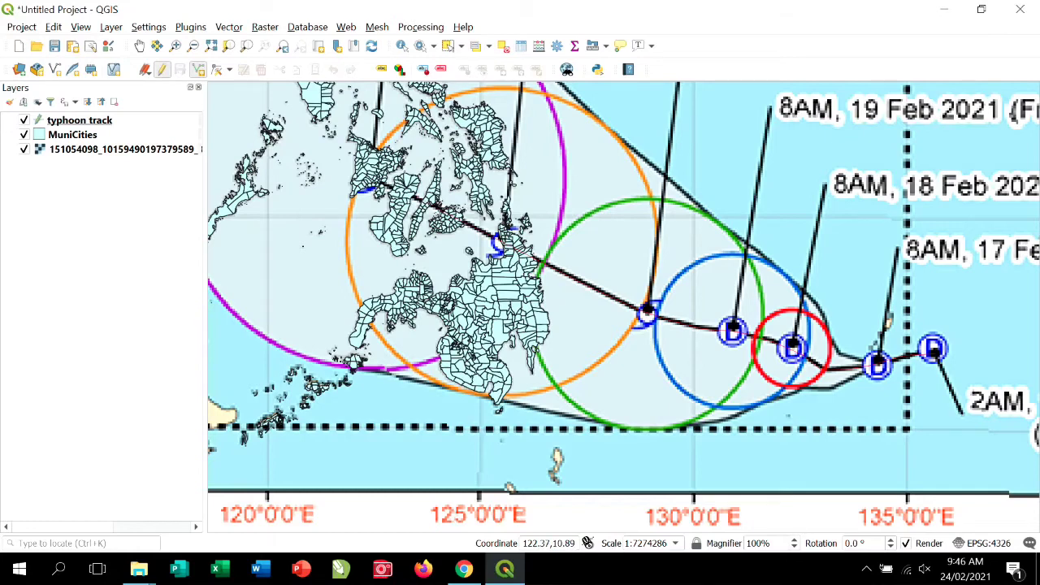
{"action": "right_click", "coordinate": [369, 180]}
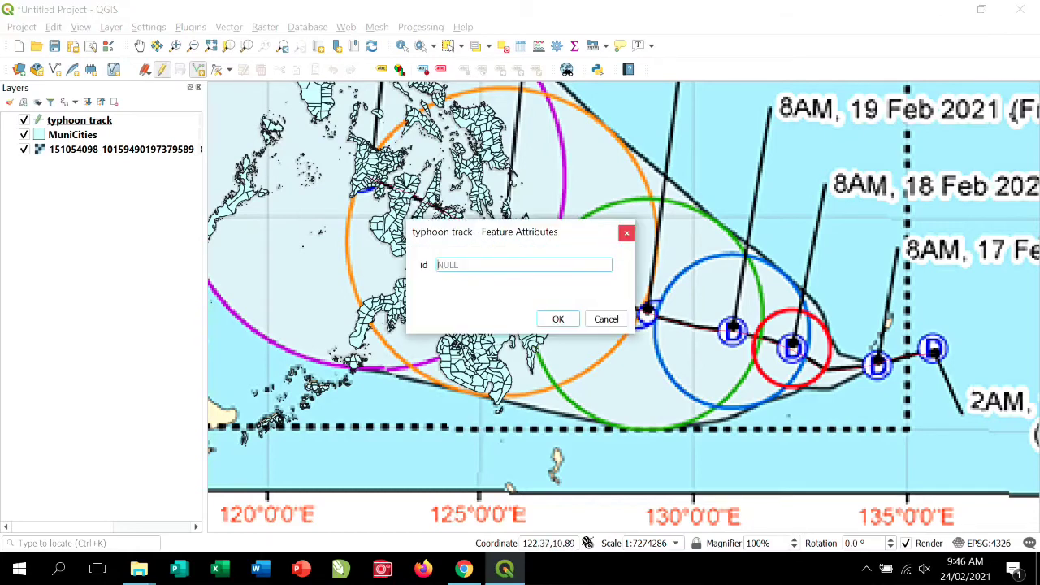
{"action": "key", "text": "Return"}
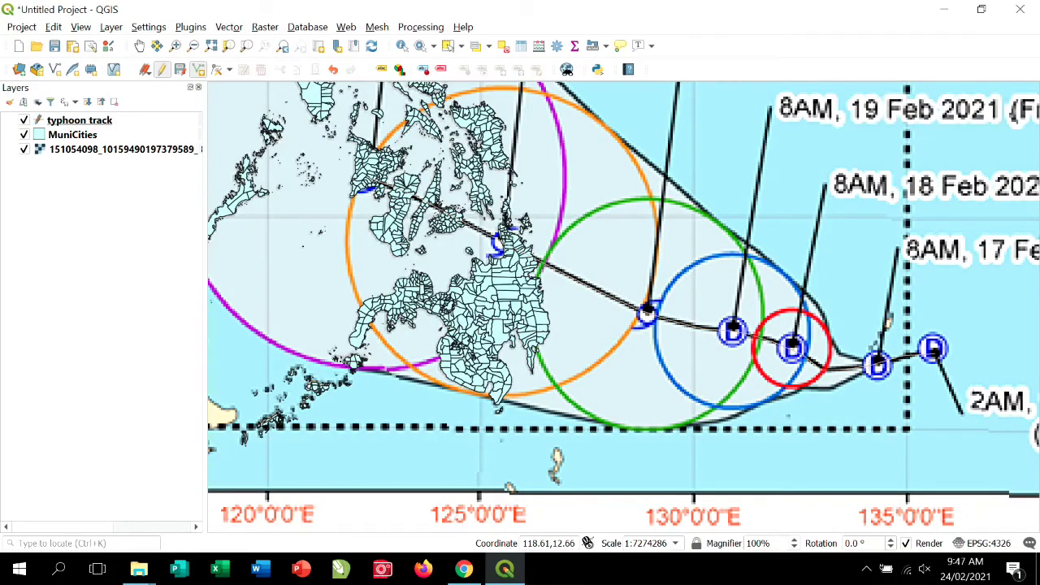
{"action": "left_click", "coordinate": [179, 69]}
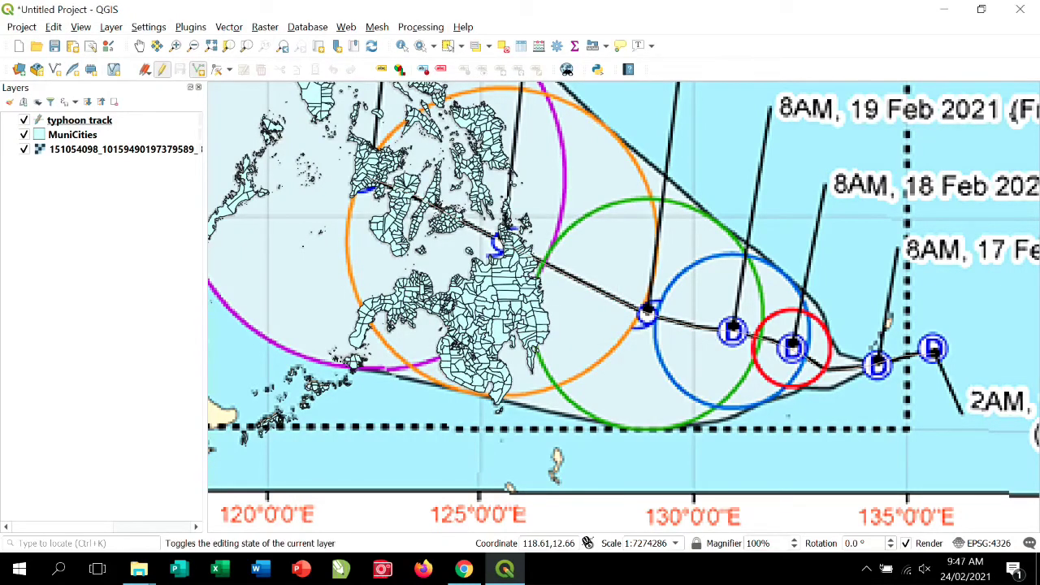
{"action": "left_click", "coordinate": [161, 69]}
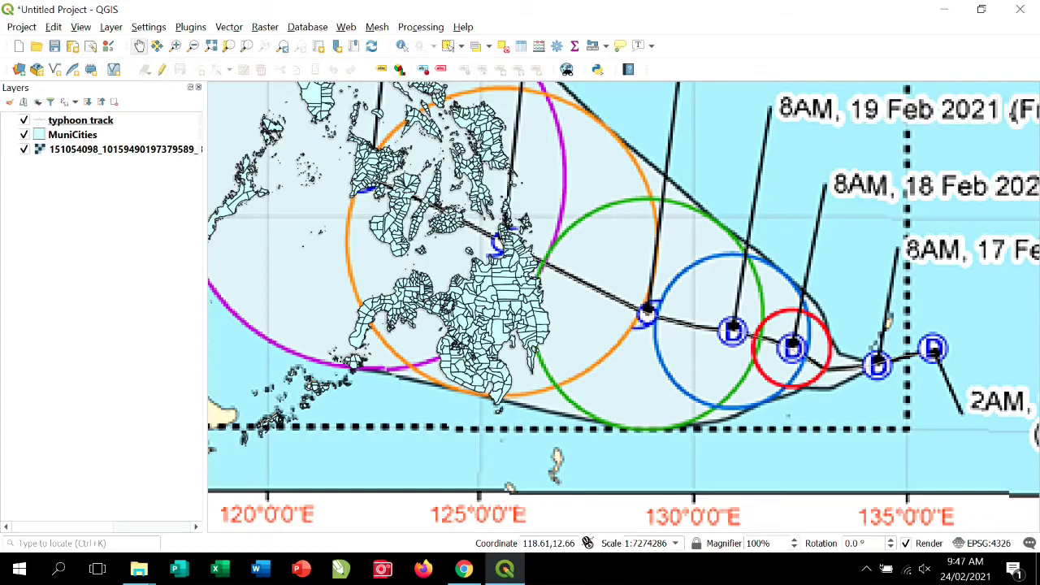
Style the "typhoon track" line in black with a thicker width.
{"action": "left_click", "coordinate": [80, 120]}
{"action": "double_click", "coordinate": [80, 121]}
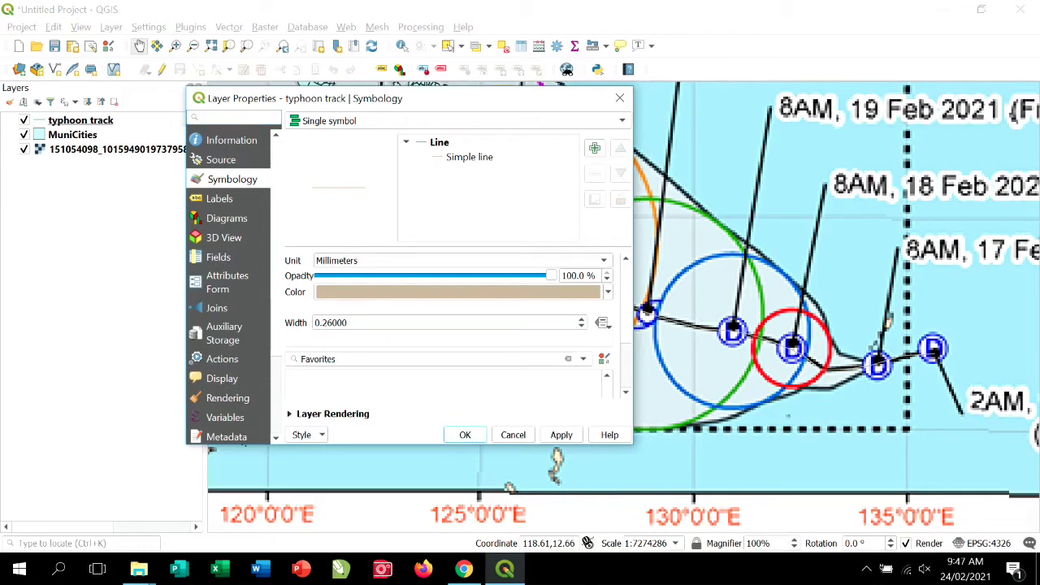
{"action": "left_click", "coordinate": [608, 292]}
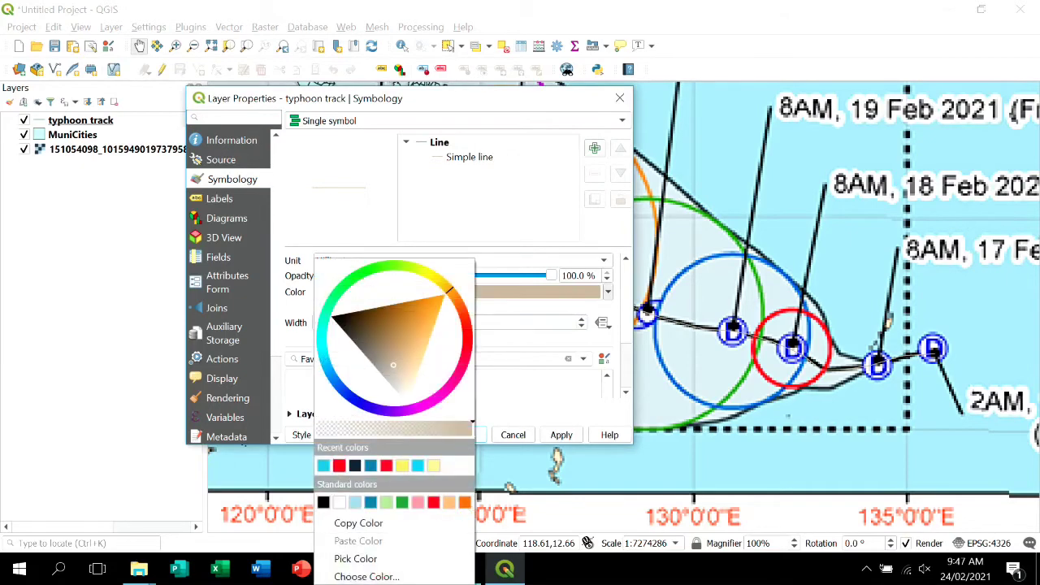
{"action": "left_click", "coordinate": [323, 502]}
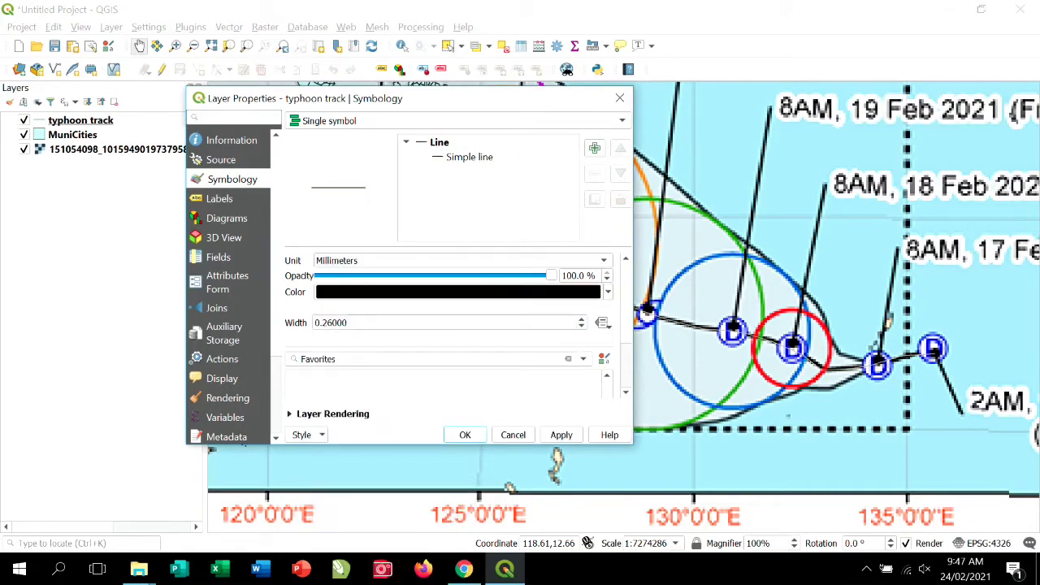
{"action": "left_click", "coordinate": [581, 319]}
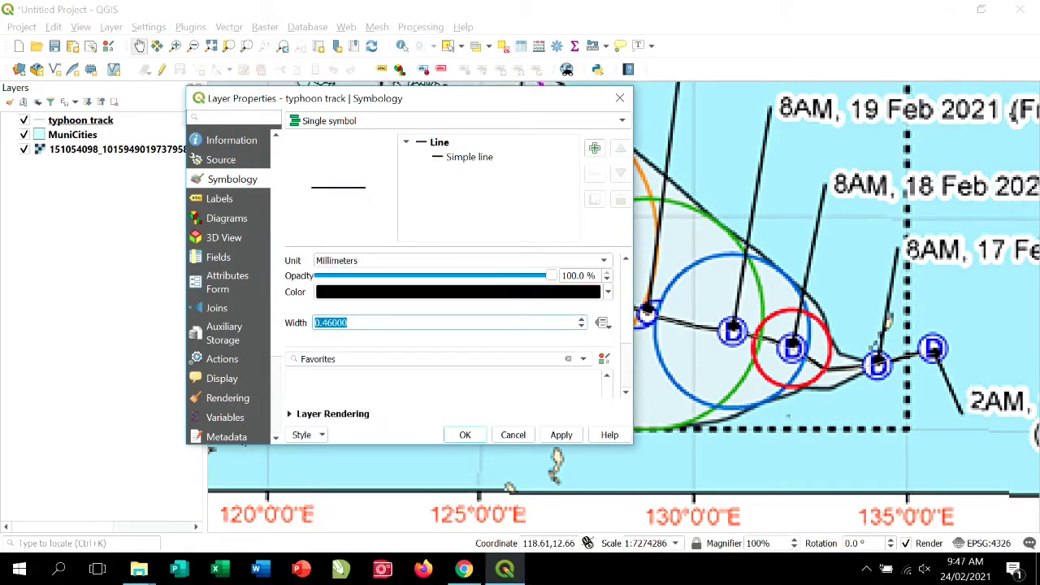
{"action": "left_click", "coordinate": [581, 319]}
{"action": "left_click", "coordinate": [581, 320]}
{"action": "key", "text": "Return"}
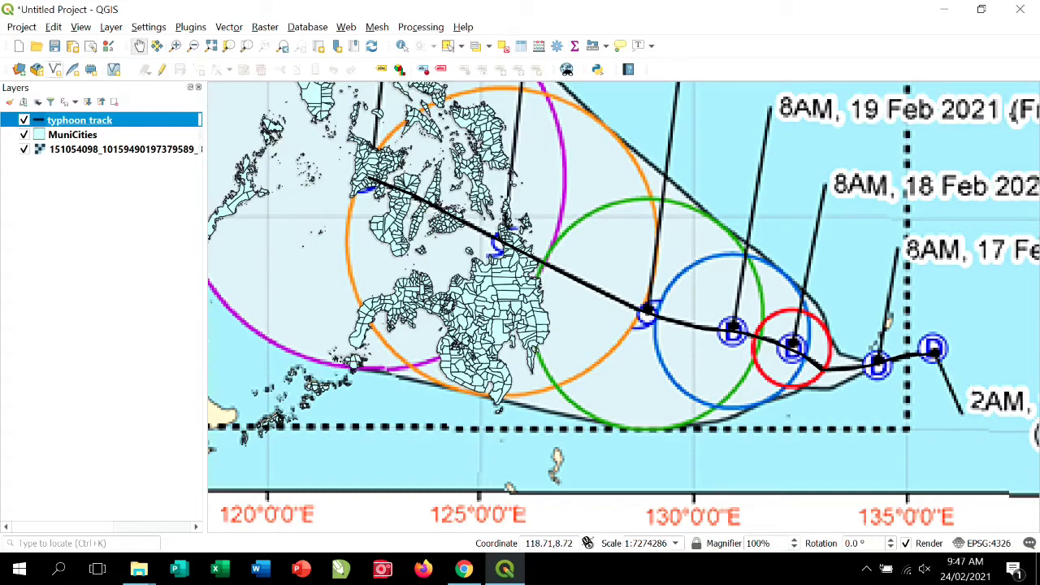
Create a new Point shapefile layer named "typhoon points" in the Desktop qgis folder, EPSG:4326 - WGS 84, with a text field "time".
{"action": "left_click", "coordinate": [54, 69]}
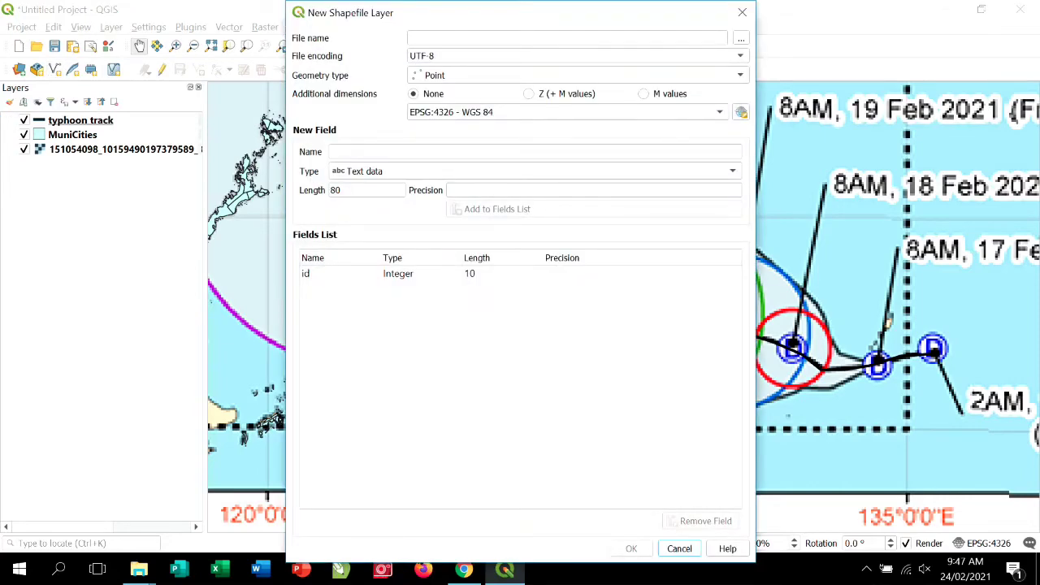
{"action": "left_click", "coordinate": [740, 38]}
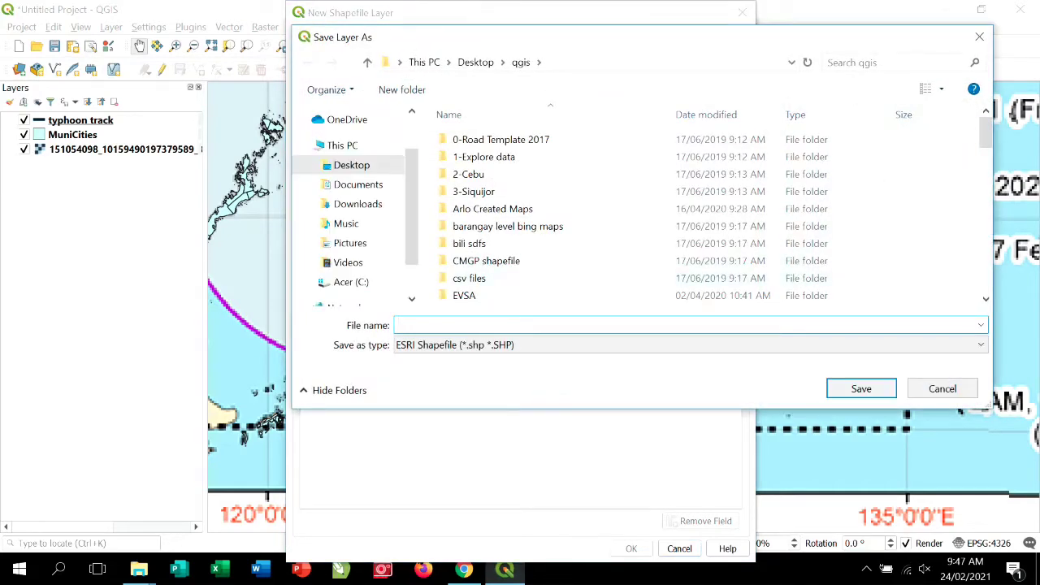
{"action": "type", "text": "typhoon"}
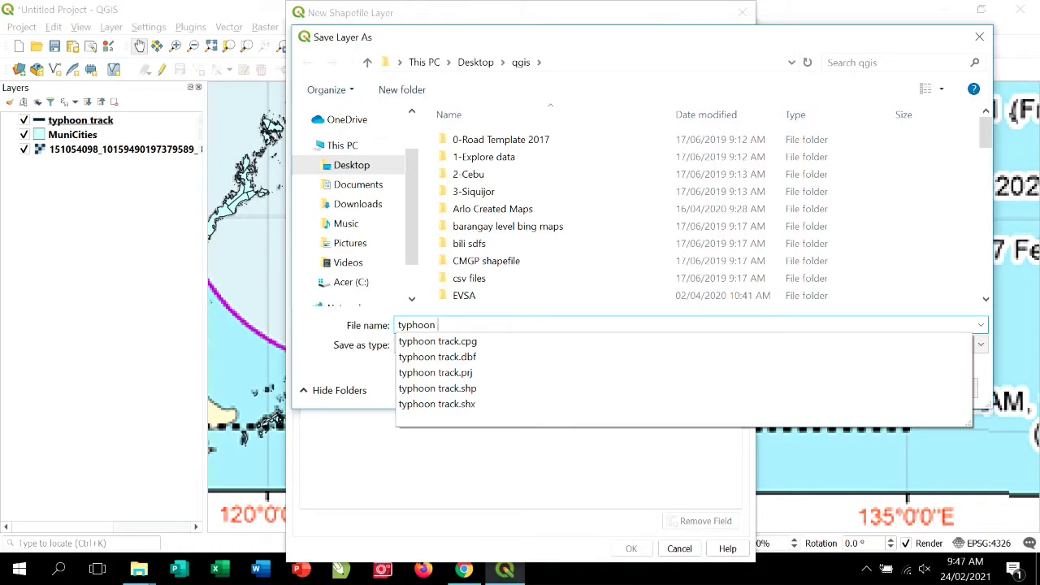
{"action": "type", "text": " points"}
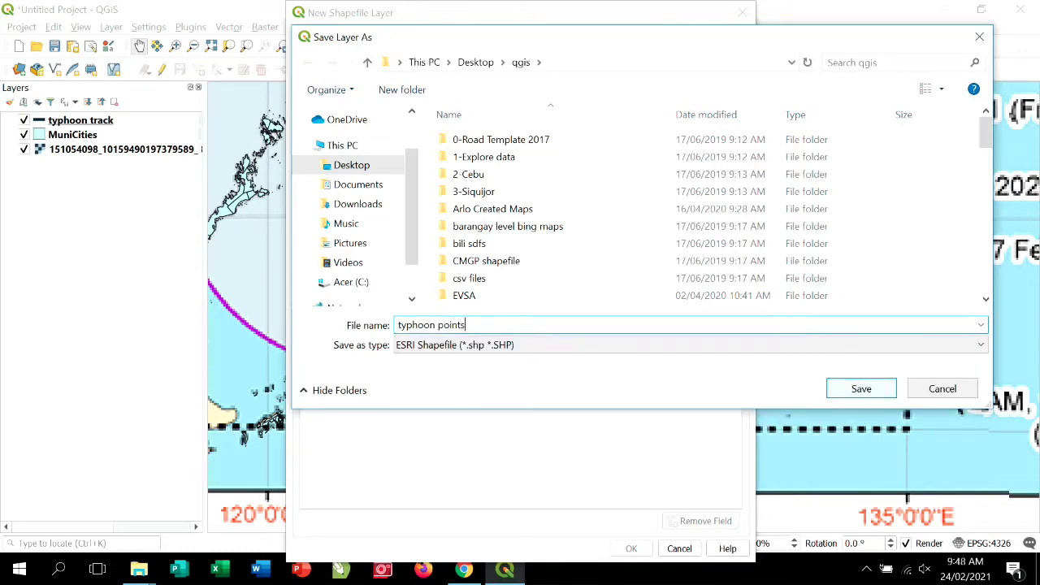
{"action": "key", "text": "Return"}
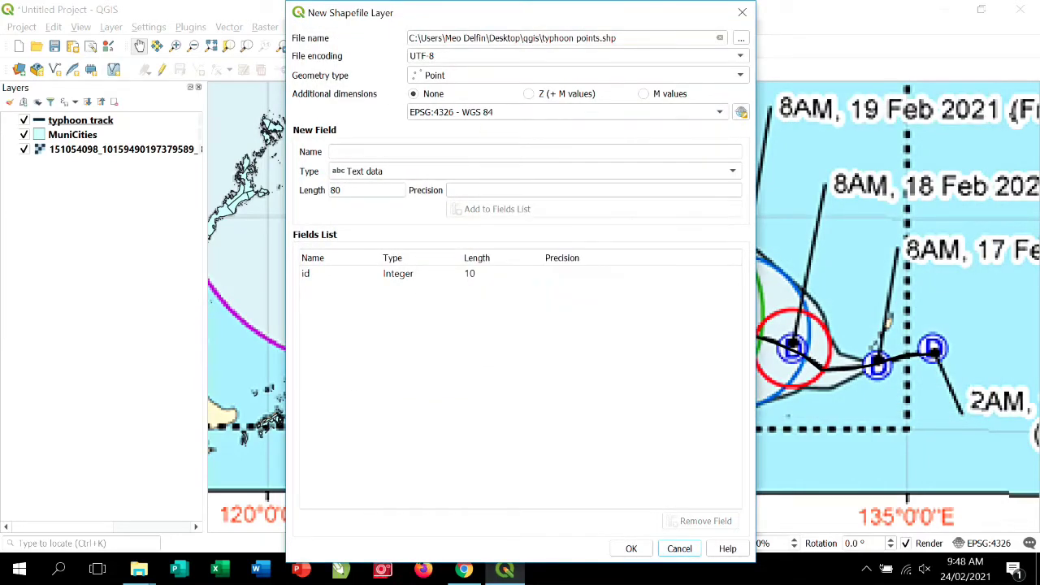
{"action": "left_click", "coordinate": [504, 152]}
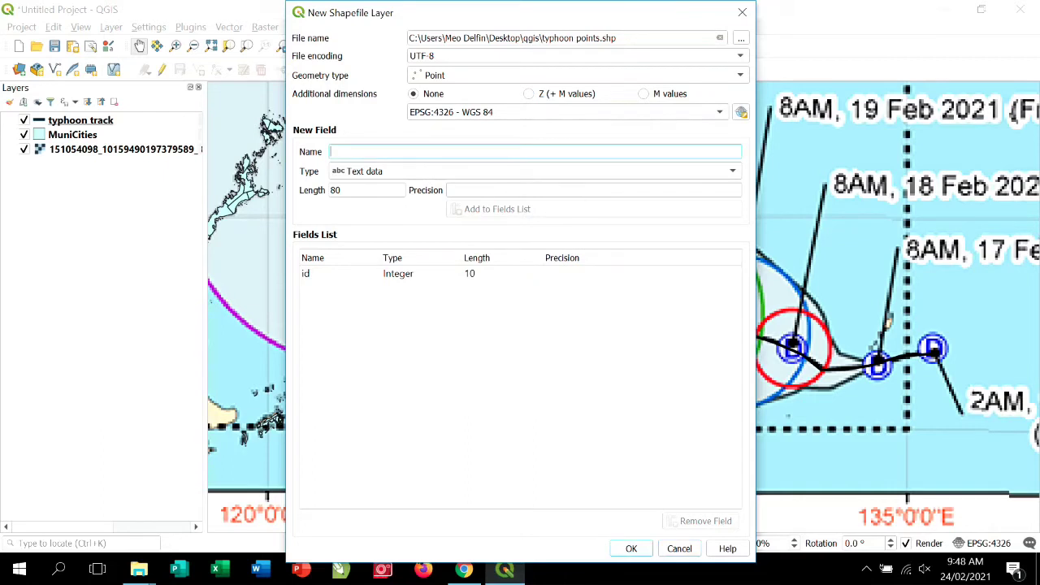
{"action": "type", "text": "time"}
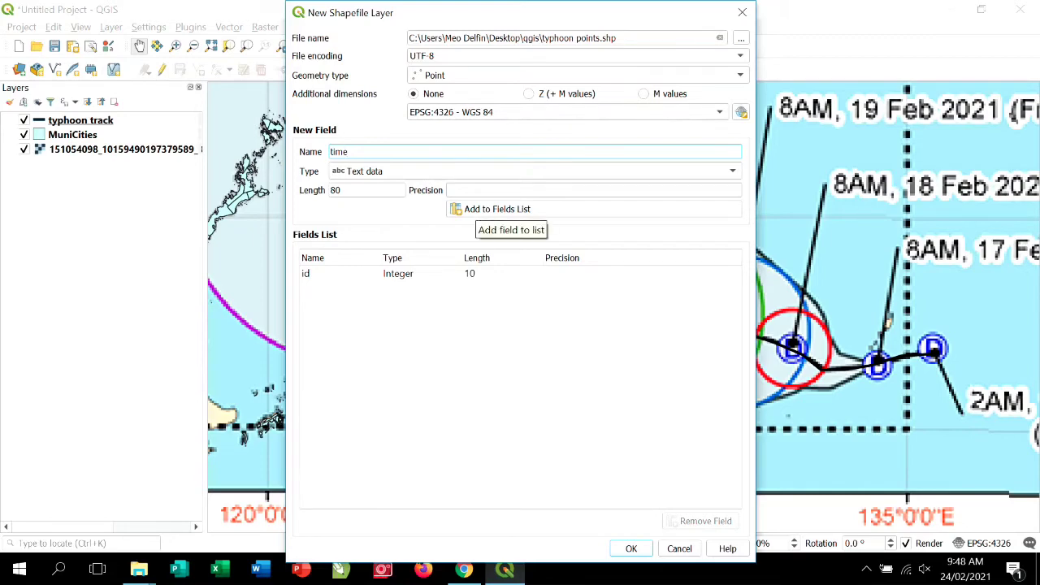
{"action": "left_click", "coordinate": [488, 209]}
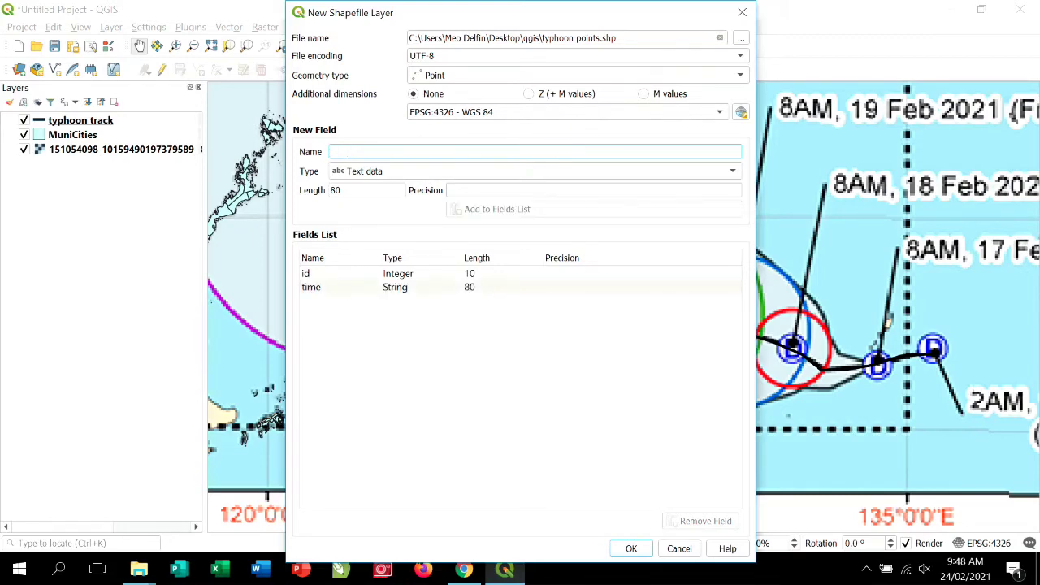
{"action": "left_click", "coordinate": [630, 549]}
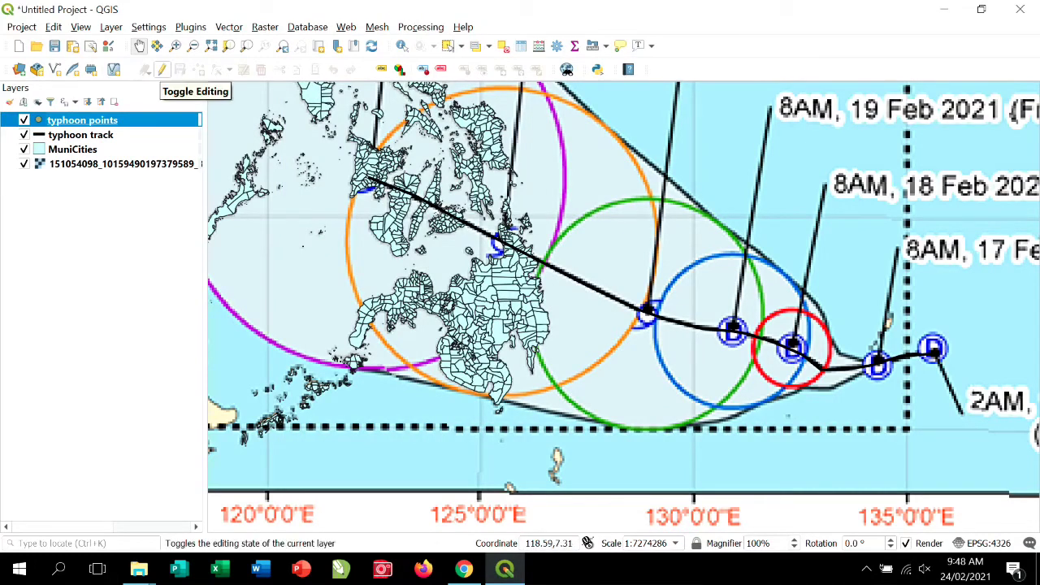
{"action": "left_click", "coordinate": [162, 70]}
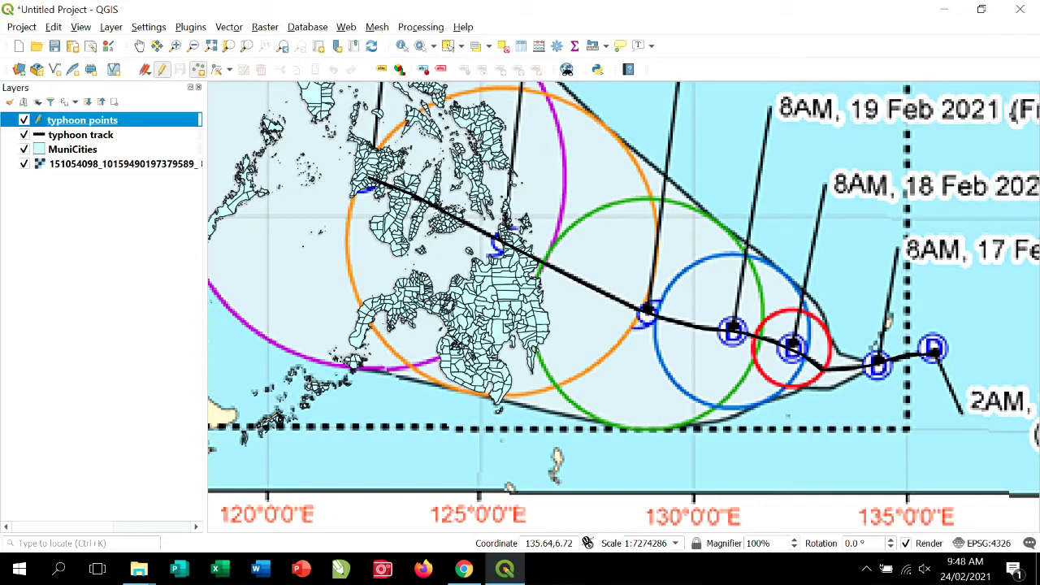
{"action": "left_click", "coordinate": [935, 354]}
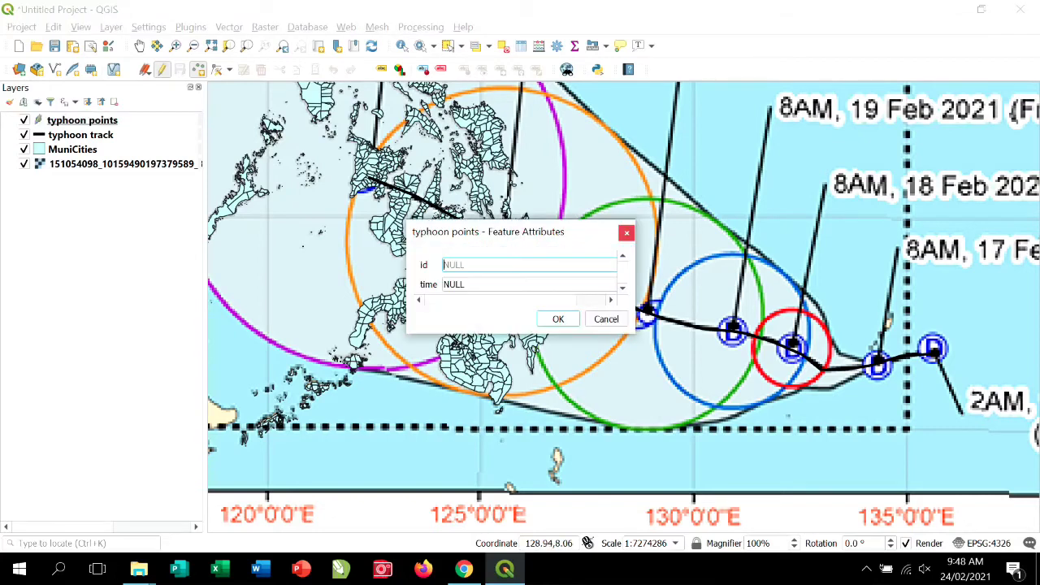
{"action": "key", "text": "Tab"}
{"action": "type", "text": "2"}
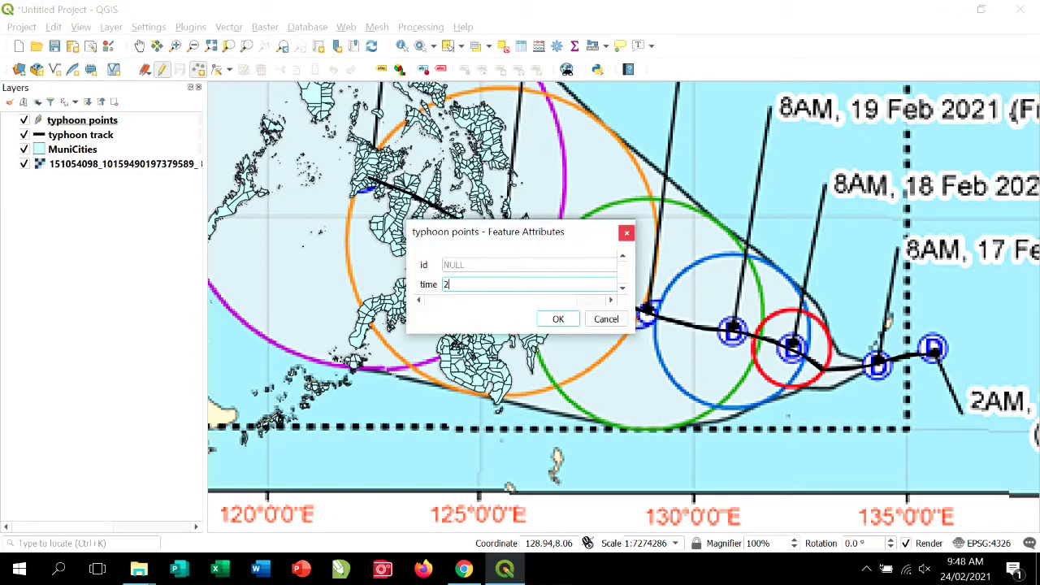
{"action": "type", "text": "021-0217"}
{"action": "key", "text": "BackSpace"}
{"action": "key", "text": "BackSpace"}
{"action": "type", "text": "-17 02:00"}
{"action": "key", "text": "Return"}
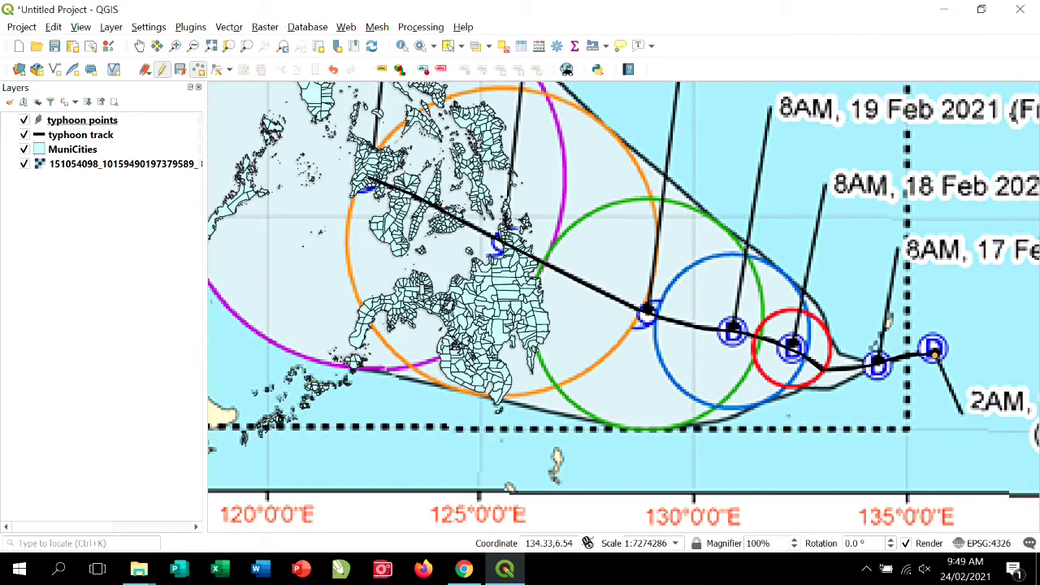
{"action": "left_click", "coordinate": [652, 295]}
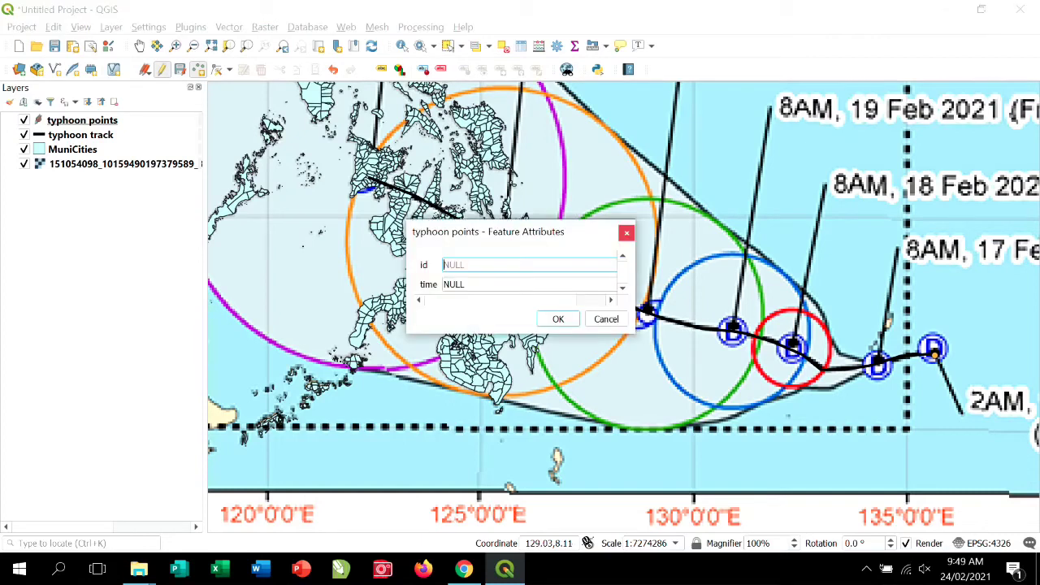
{"action": "key", "text": "Tab"}
{"action": "key", "text": "BackSpace"}
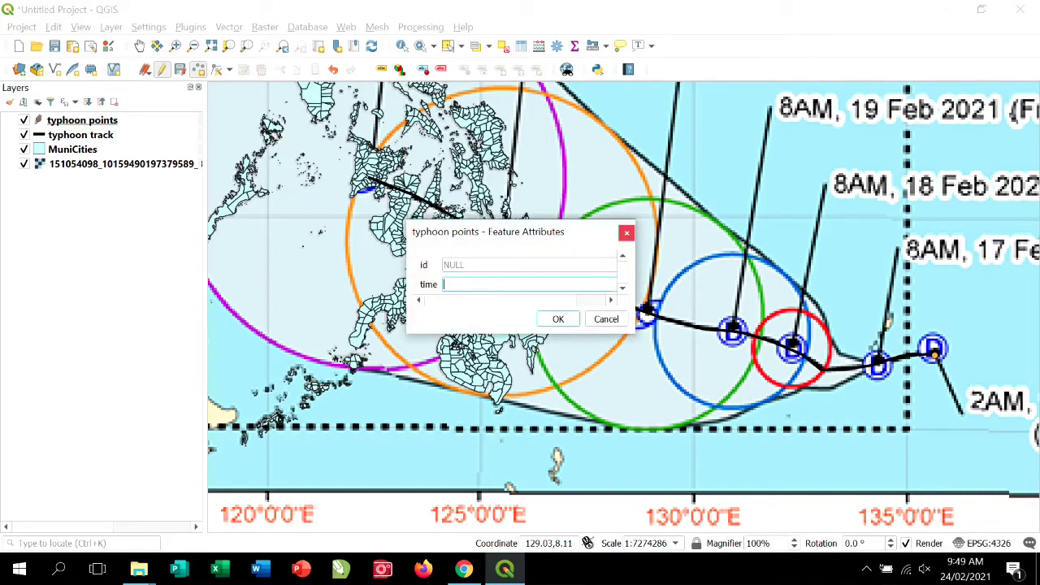
{"action": "type", "text": "2021-02-17 08:00"}
{"action": "left_click_drag", "start_coordinate": [516, 285], "coordinate": [442, 284]}
{"action": "key", "text": "ctrl+c"}
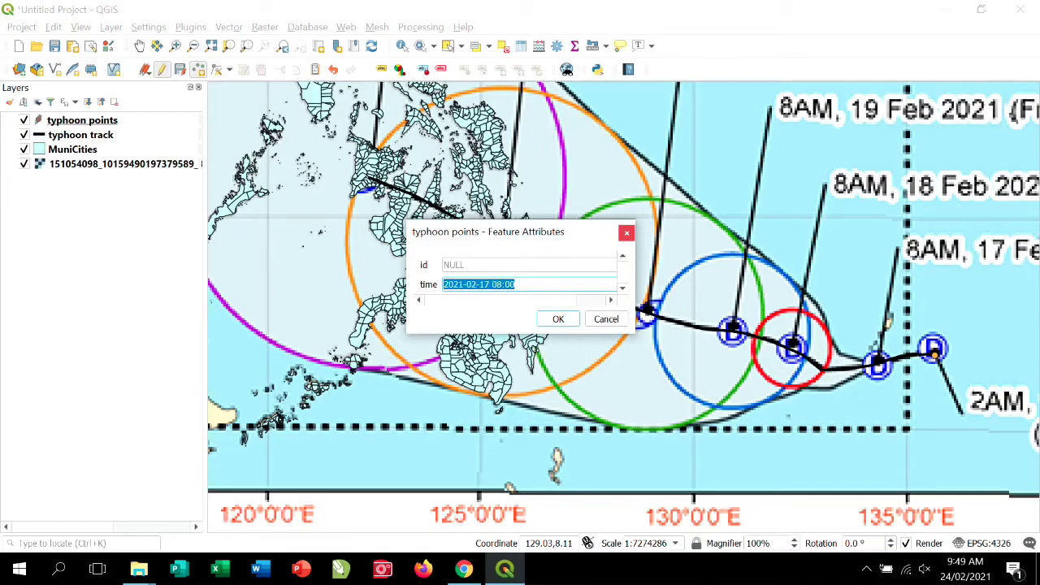
{"action": "key", "text": "Return"}
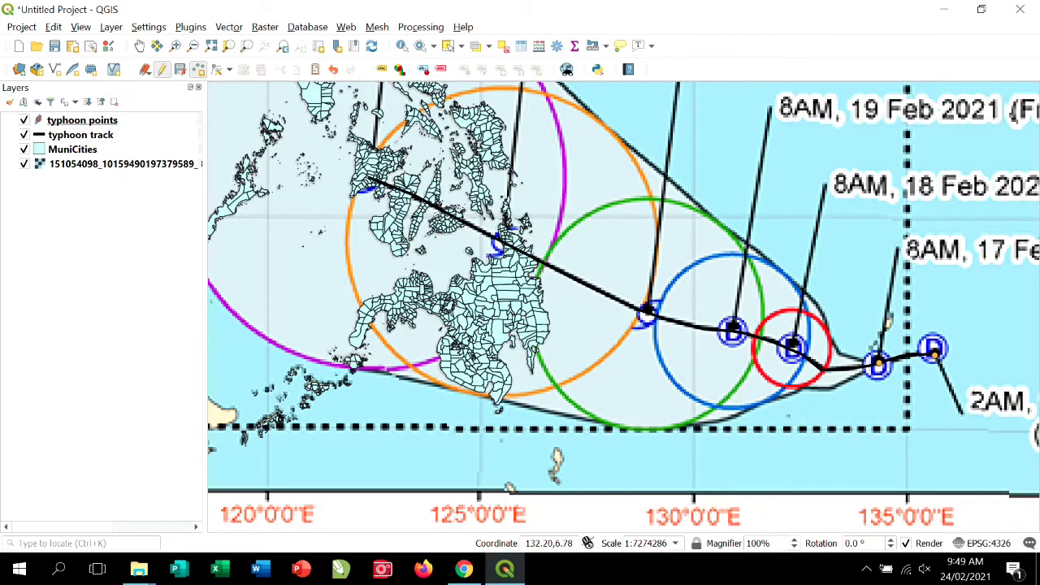
{"action": "left_click", "coordinate": [791, 350]}
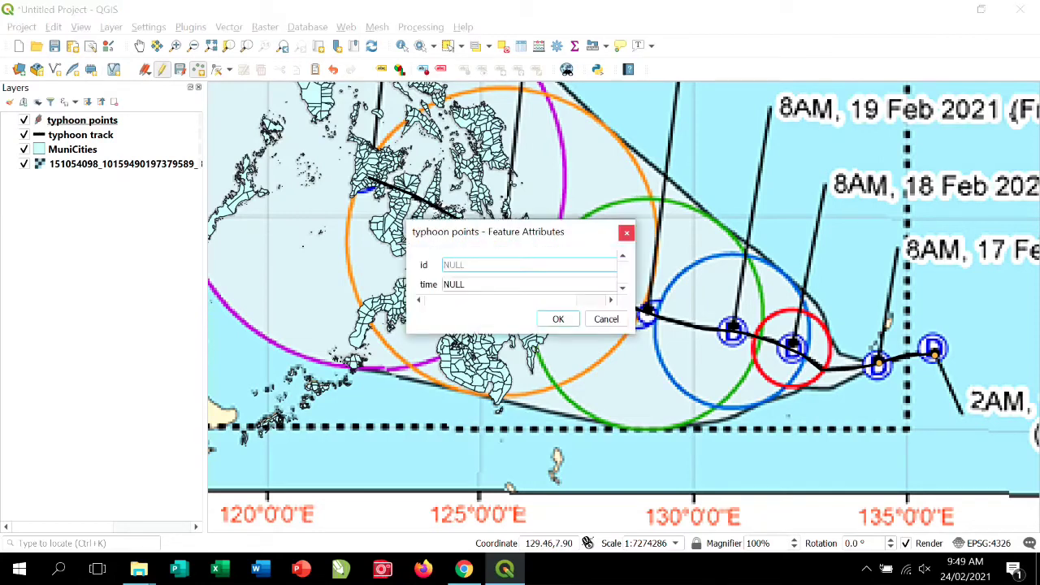
{"action": "key", "text": "Tab"}
{"action": "key", "text": "ctrl+v"}
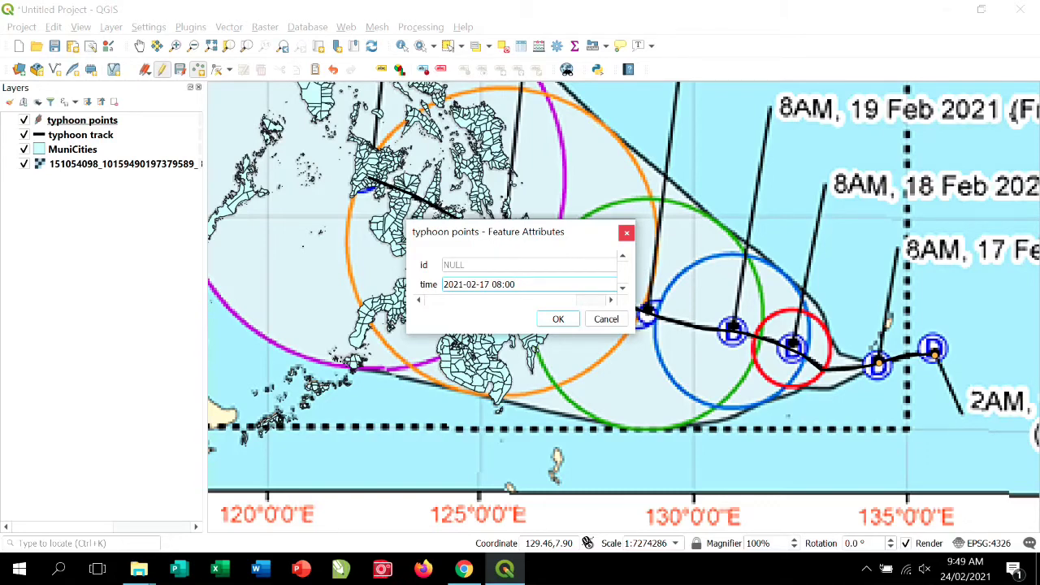
{"action": "key", "text": "BackSpace"}
{"action": "type", "text": "8"}
{"action": "key", "text": "Return"}
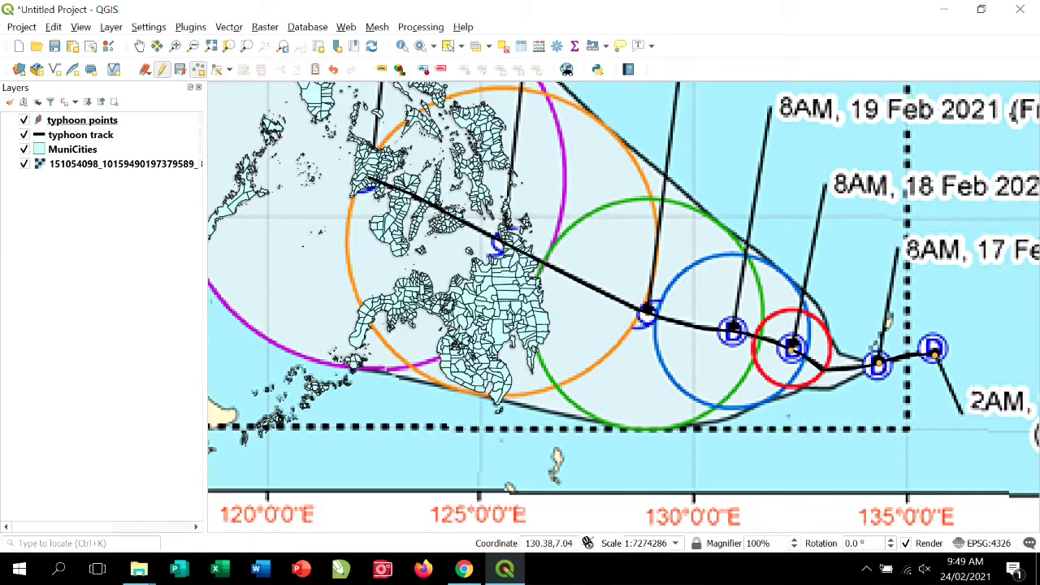
{"action": "left_click", "coordinate": [732, 331]}
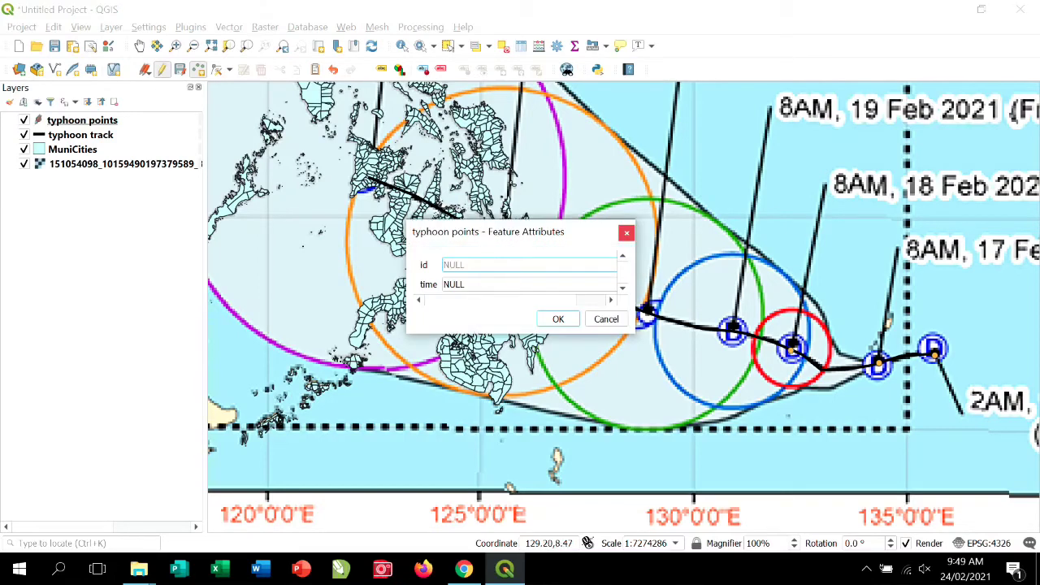
{"action": "left_click", "coordinate": [532, 284]}
{"action": "key", "text": "ctrl+v"}
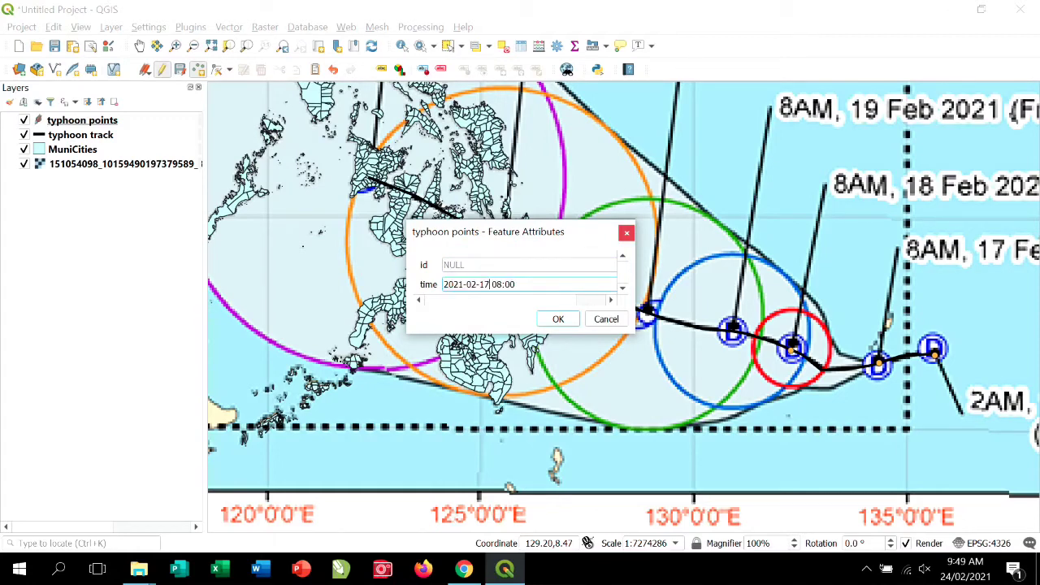
{"action": "key", "text": "BackSpace"}
{"action": "type", "text": "9"}
{"action": "key", "text": "Return"}
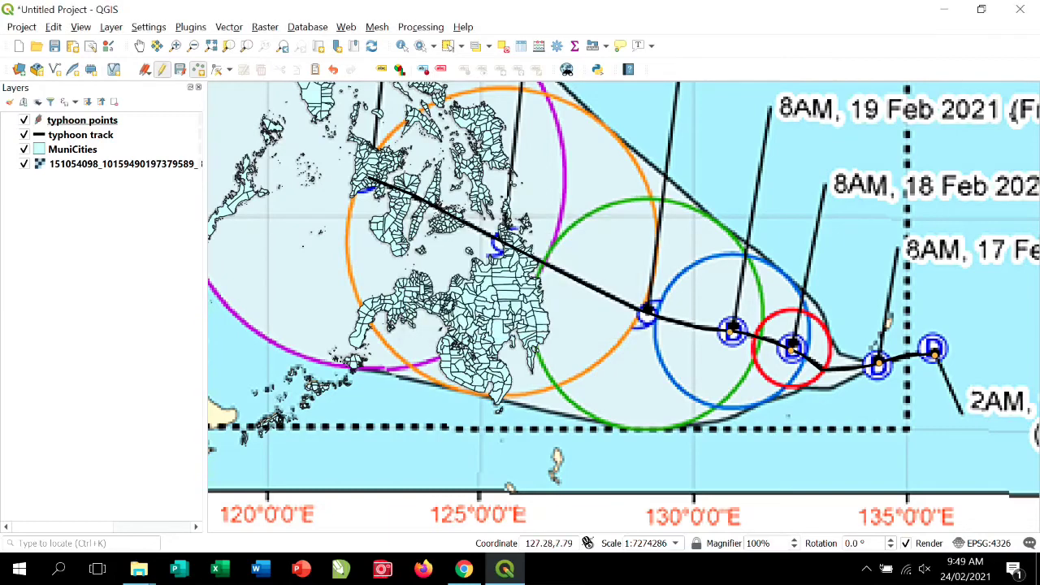
{"action": "left_click", "coordinate": [647, 312]}
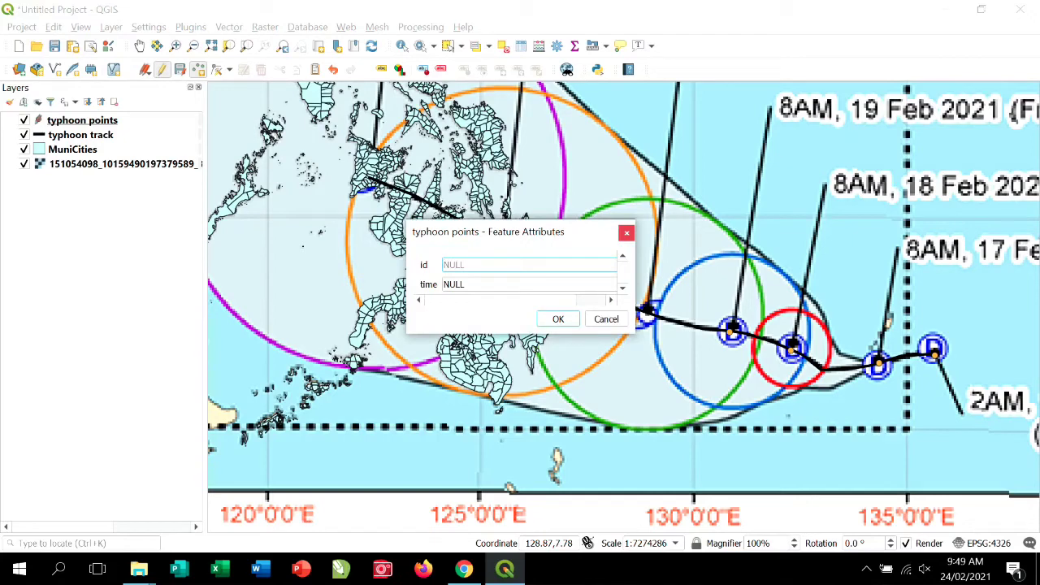
{"action": "key", "text": "Tab"}
{"action": "key", "text": "BackSpace"}
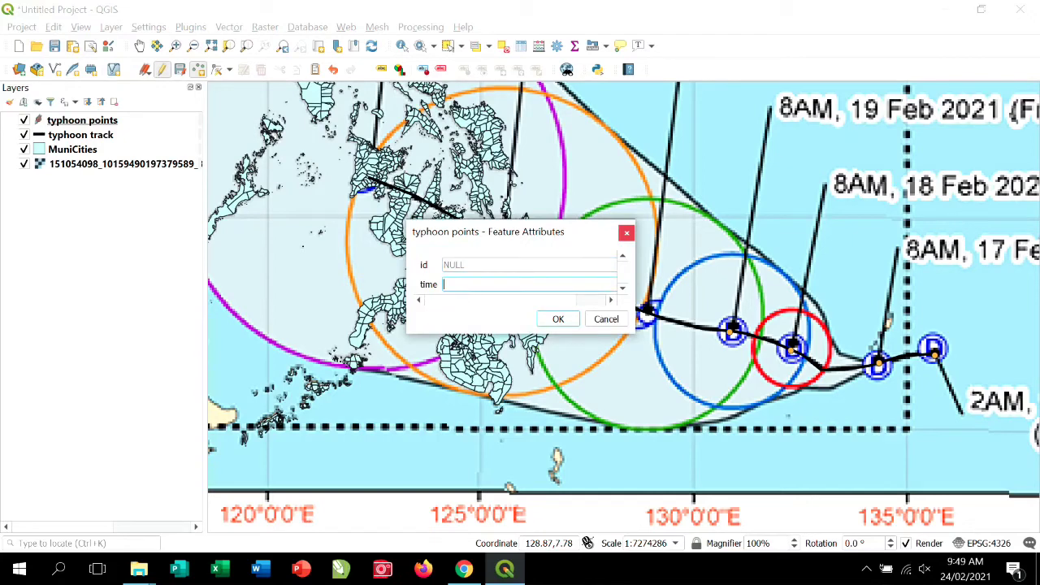
{"action": "key", "text": "ctrl+v"}
{"action": "key", "text": "BackSpace"}
{"action": "key", "text": "BackSpace"}
{"action": "type", "text": "20"}
{"action": "key", "text": "Return"}
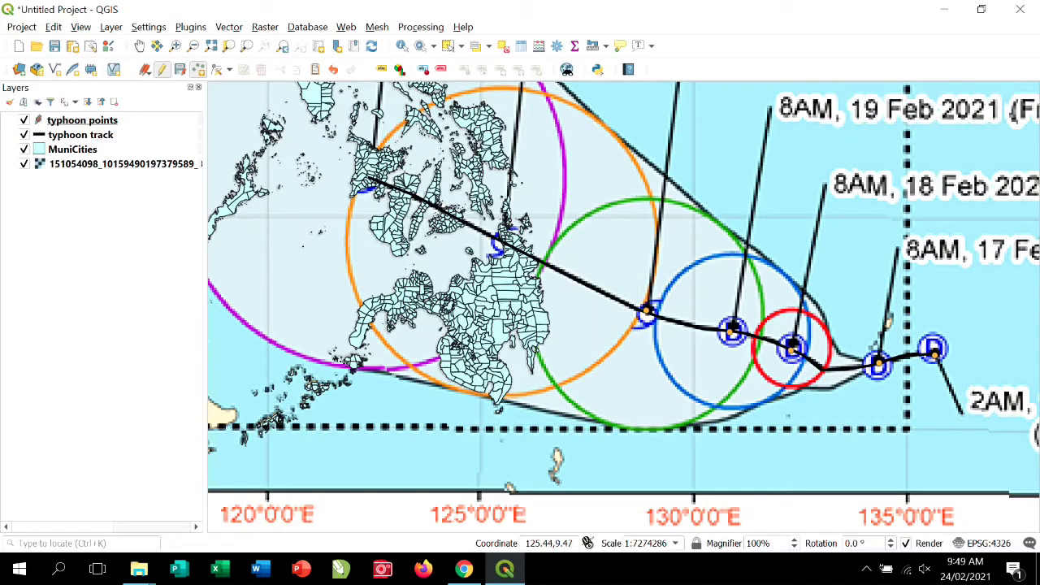
{"action": "left_click", "coordinate": [497, 244]}
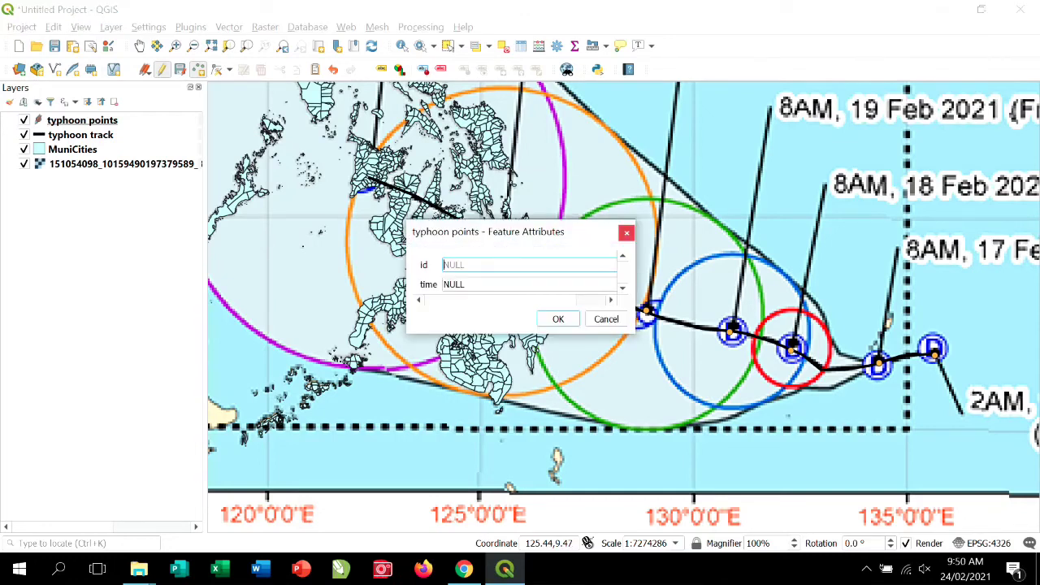
{"action": "key", "text": "Tab"}
{"action": "key", "text": "BackSpace"}
{"action": "key", "text": "ctrl+v"}
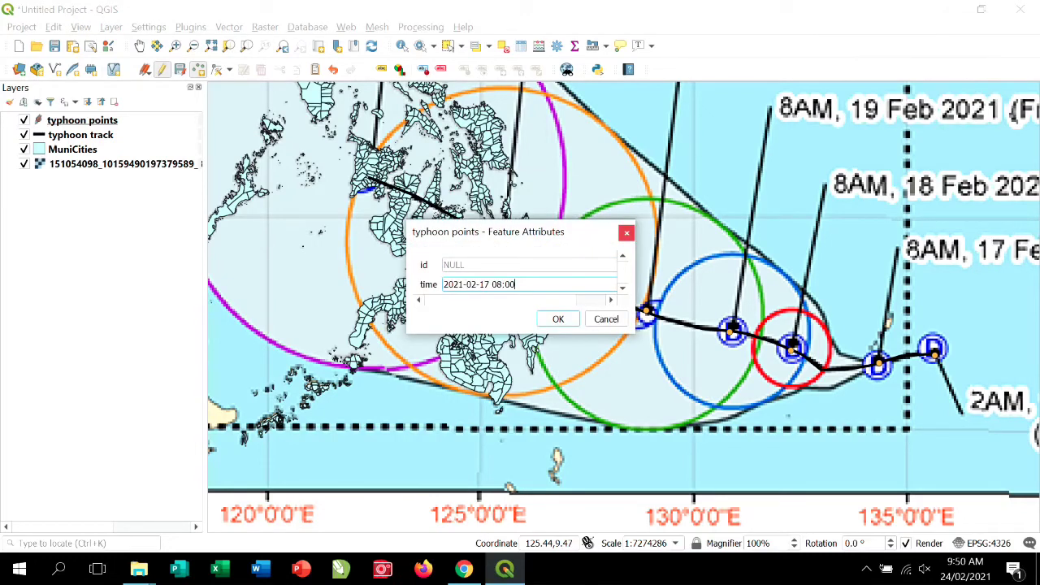
{"action": "left_click", "coordinate": [558, 318]}
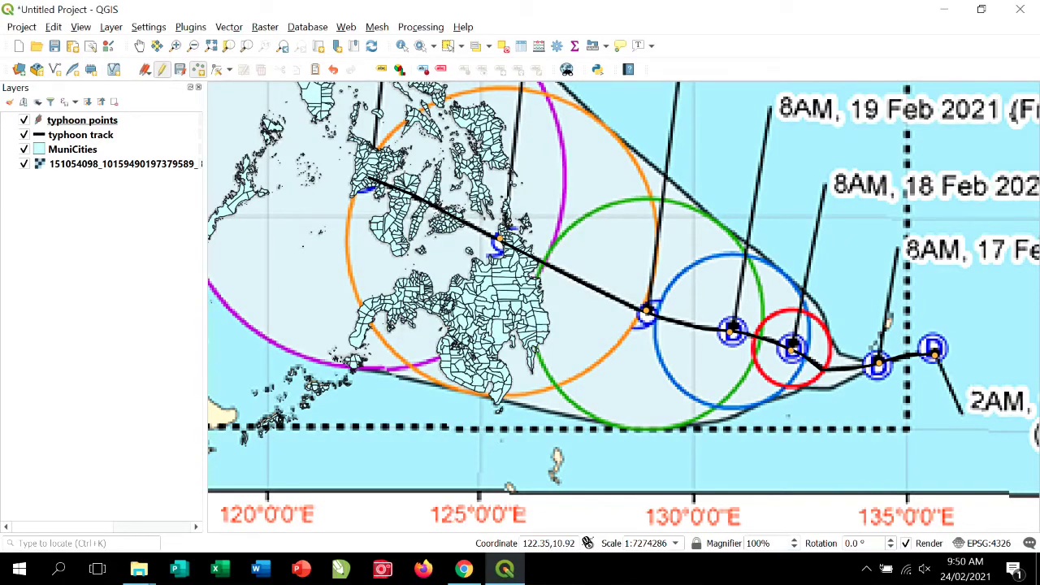
{"action": "left_click", "coordinate": [499, 238]}
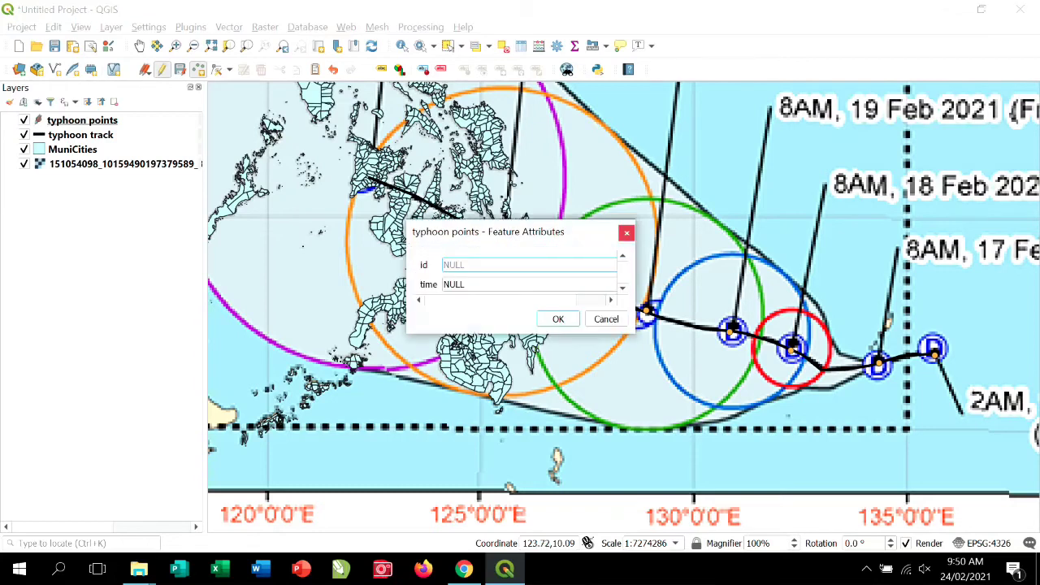
{"action": "key", "text": "Tab"}
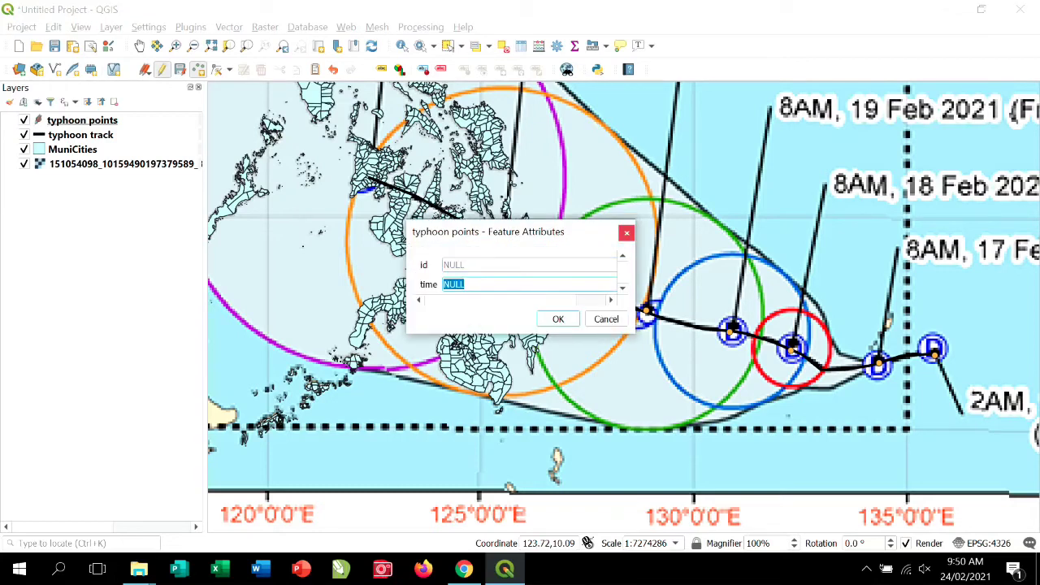
{"action": "key", "text": "ctrl+v"}
{"action": "key", "text": "BackSpace"}
{"action": "key", "text": "BackSpace"}
{"action": "type", "text": "22"}
{"action": "left_click", "coordinate": [558, 318]}
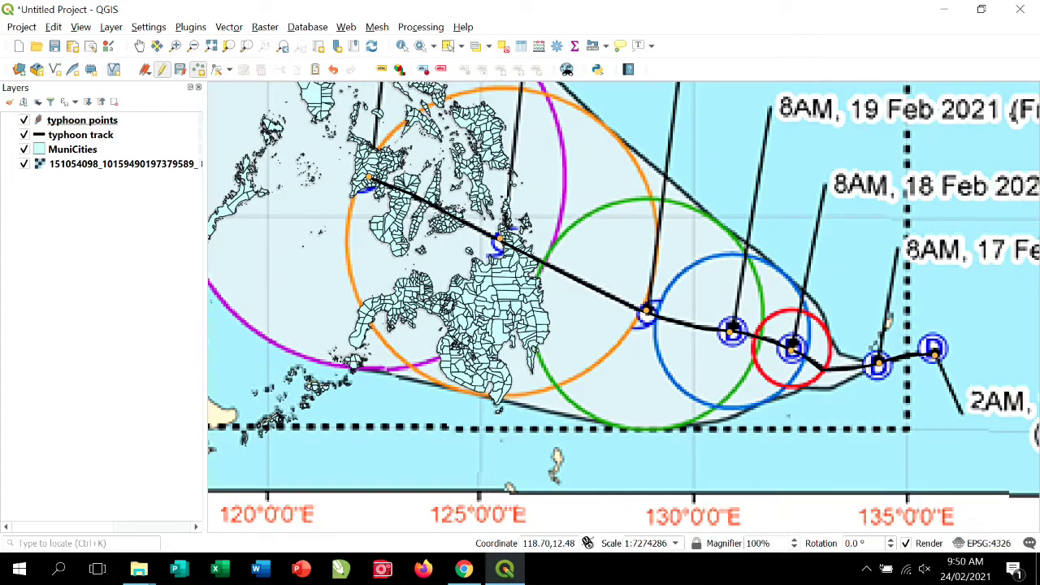
{"action": "right_click", "coordinate": [118, 116]}
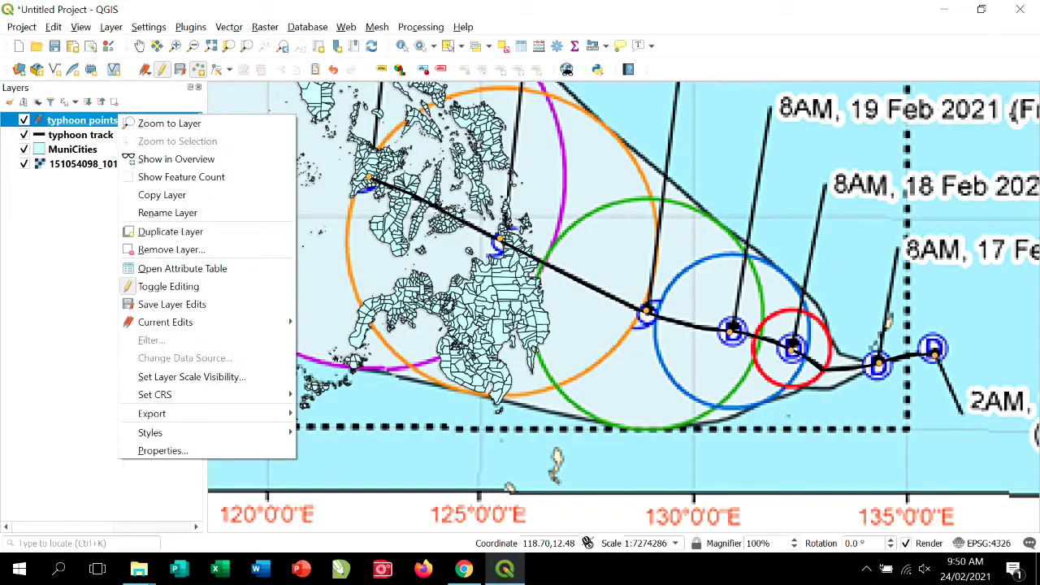
{"action": "left_click", "coordinate": [182, 268]}
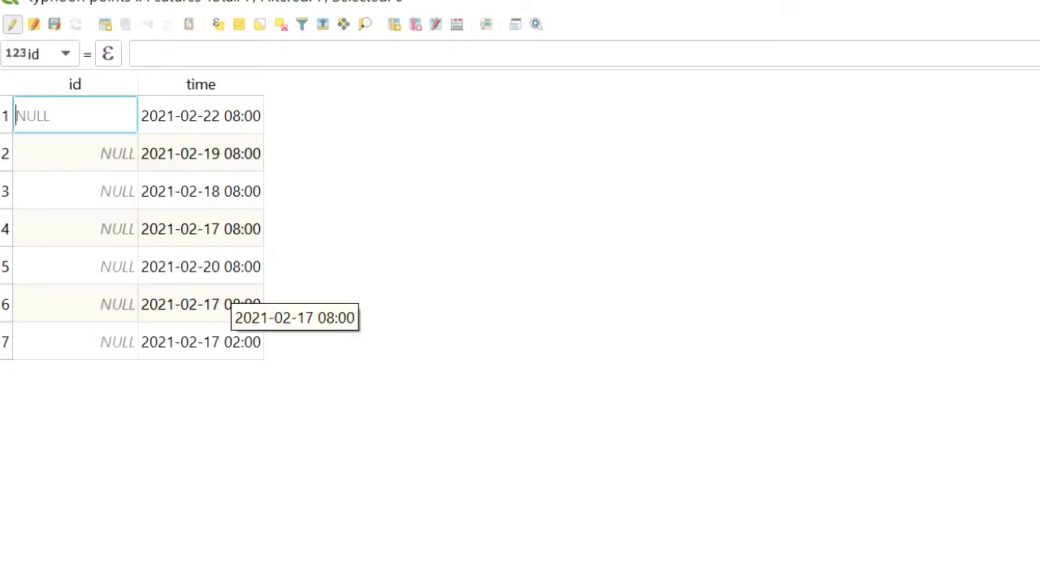
{"action": "left_click", "coordinate": [227, 229]}
{"action": "left_click", "coordinate": [222, 229]}
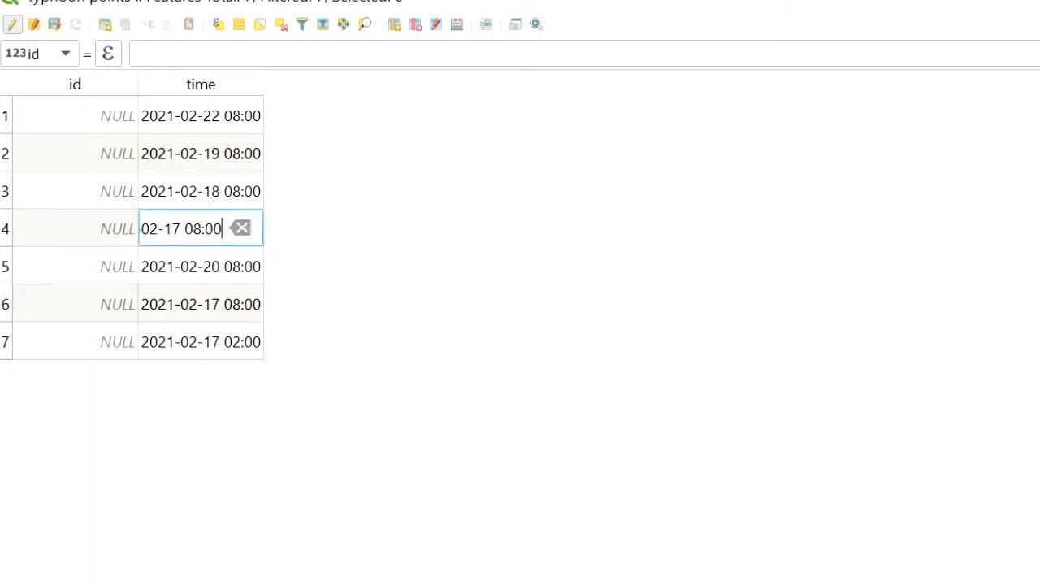
{"action": "left_click", "coordinate": [182, 229]}
{"action": "key", "text": "BackSpace"}
{"action": "key", "text": "BackSpace"}
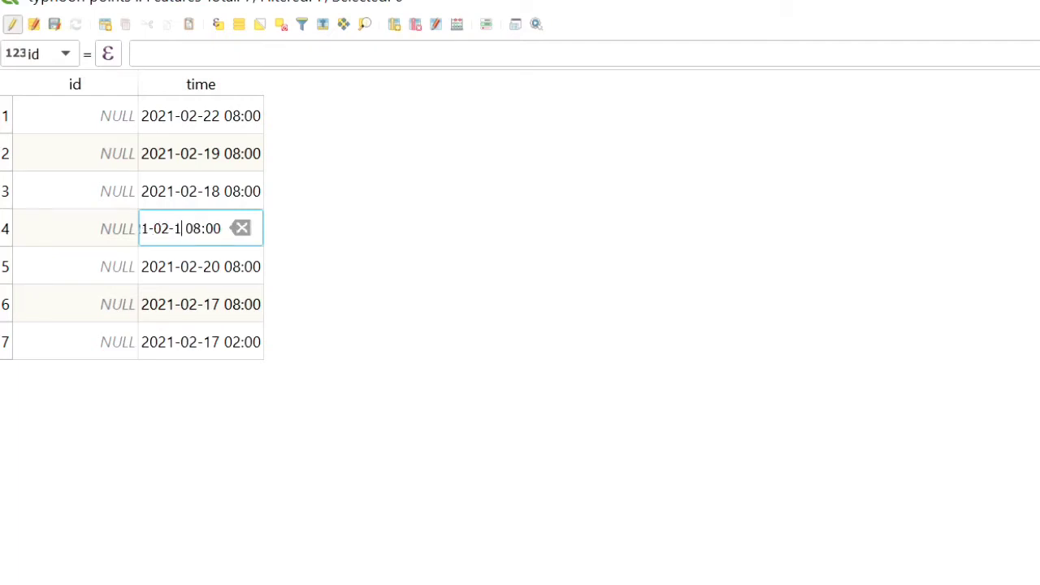
{"action": "type", "text": "21"}
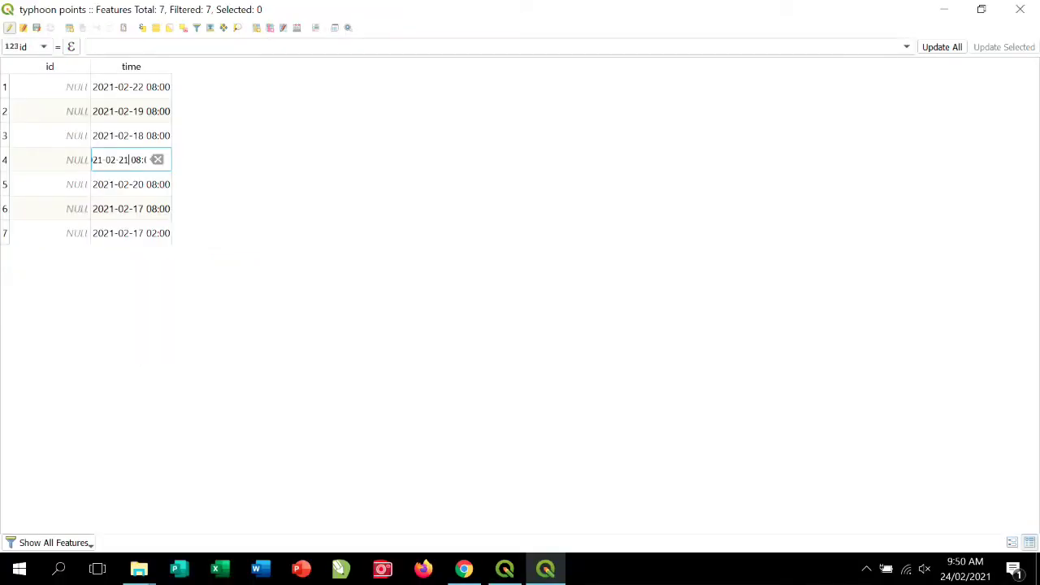
{"action": "key", "text": "Return"}
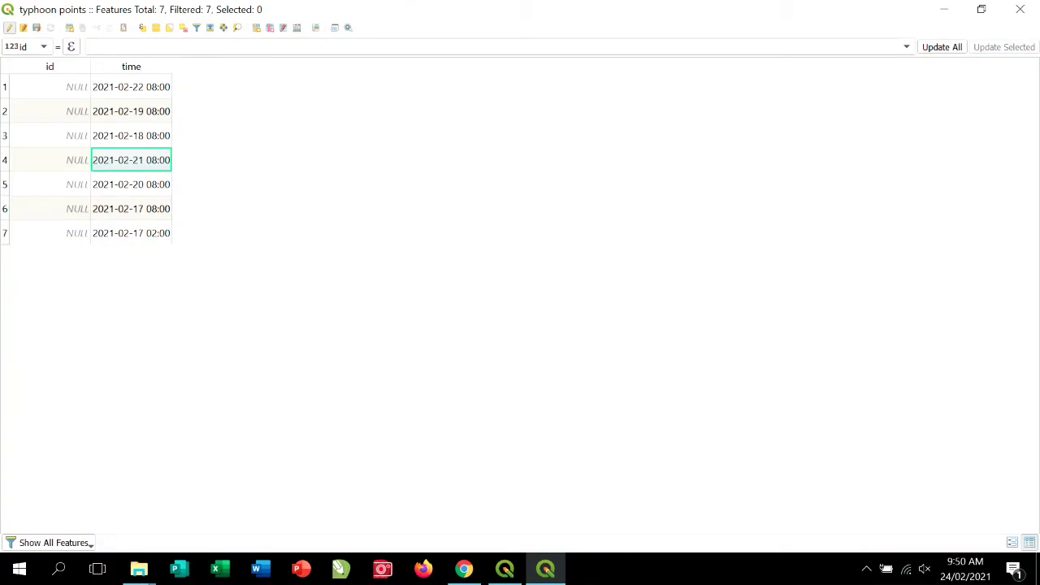
Save the typhoon points attribute edits and end editing of the layer.
{"action": "left_click", "coordinate": [37, 27]}
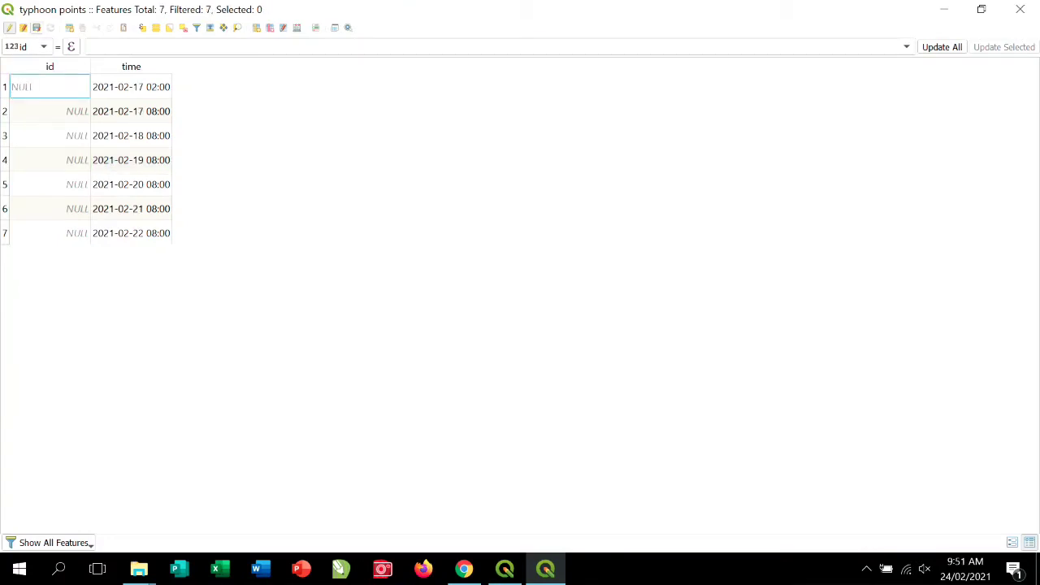
{"action": "left_click", "coordinate": [9, 27]}
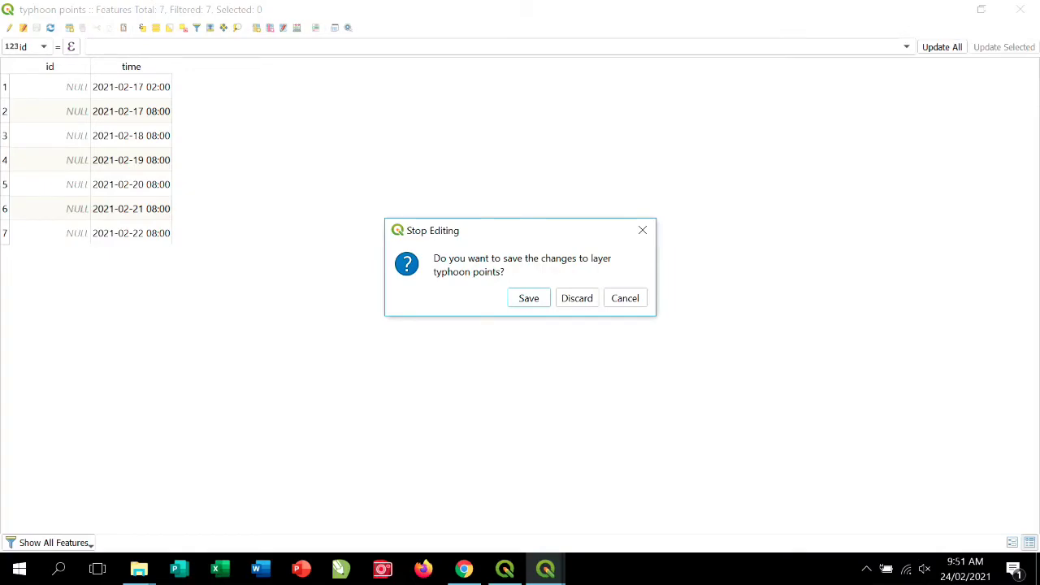
{"action": "key", "text": "Return"}
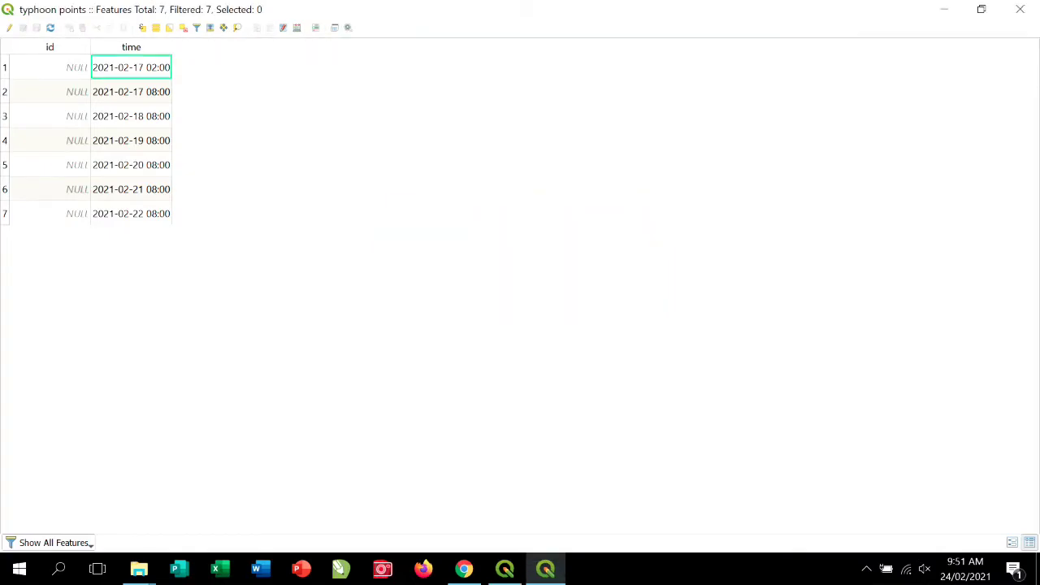
Close the attribute table and hide the georeferenced storm track image layer.
{"action": "left_click", "coordinate": [1020, 9]}
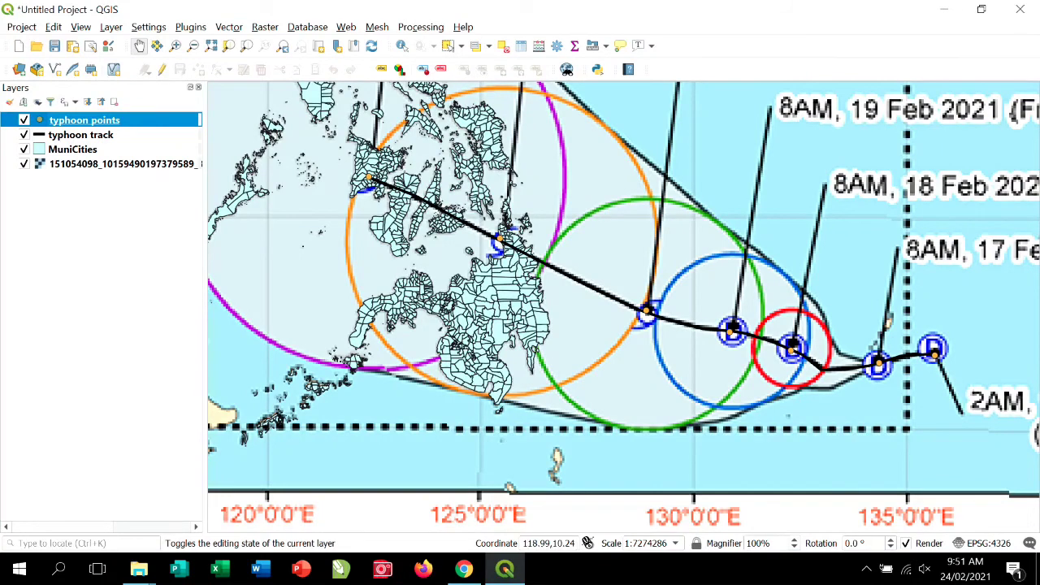
{"action": "left_click", "coordinate": [24, 164]}
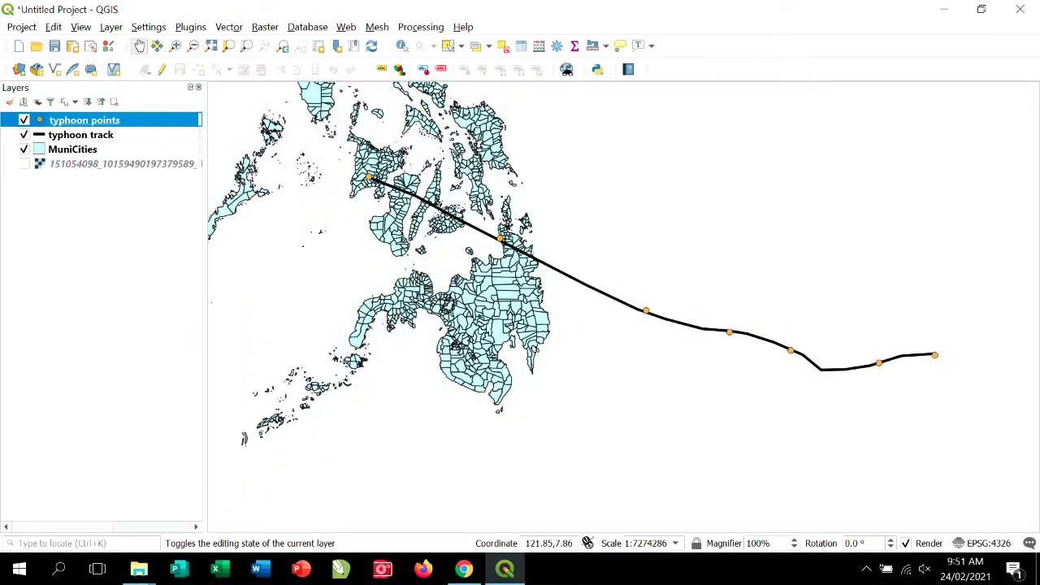
{"action": "left_click", "coordinate": [105, 244]}
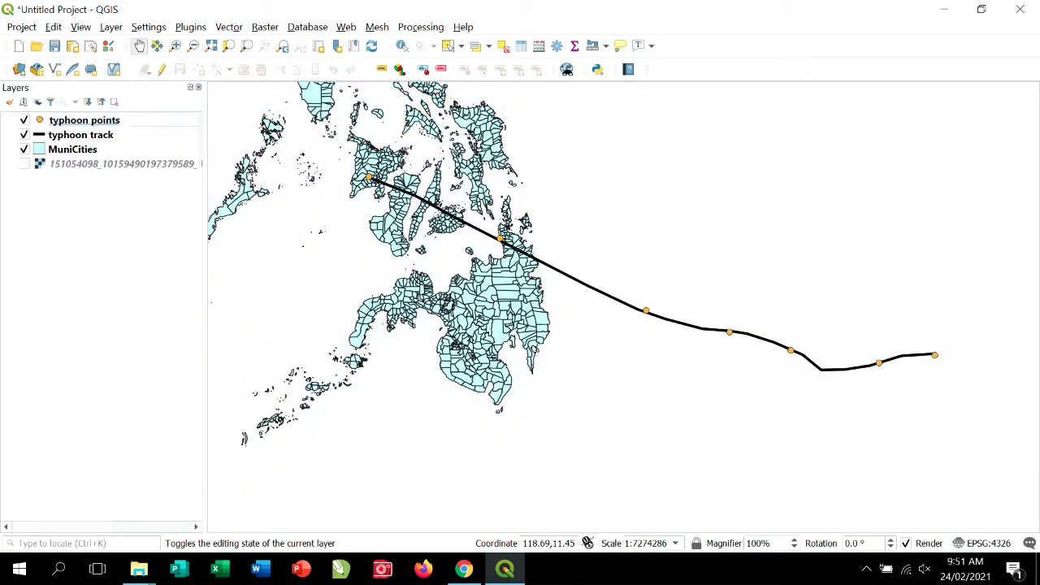
Style the typhoon points layer's markers with size 3 mm and a red fill colour.
{"action": "left_click", "coordinate": [85, 120]}
{"action": "right_click", "coordinate": [85, 120]}
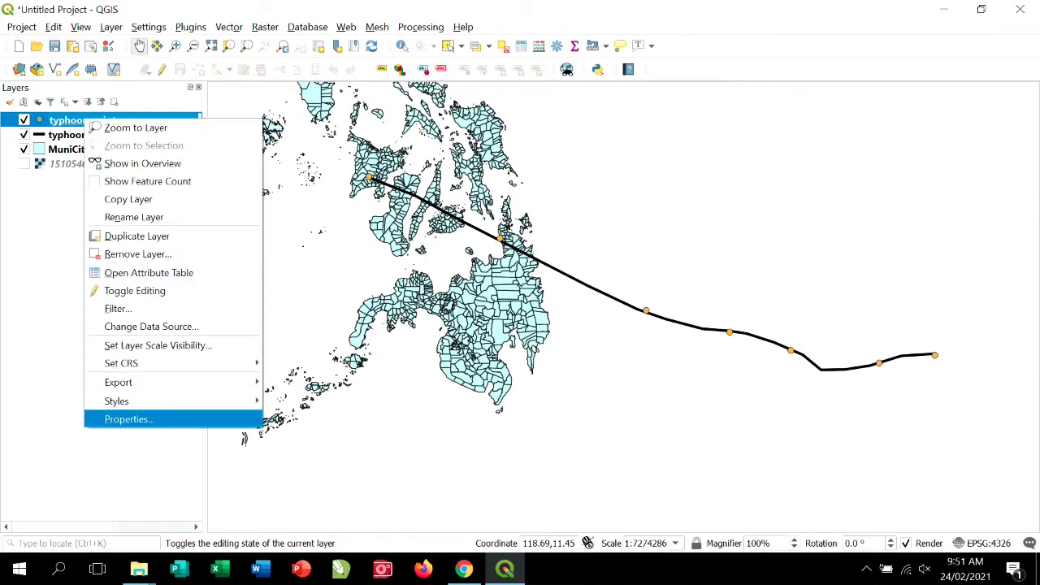
{"action": "left_click", "coordinate": [128, 419]}
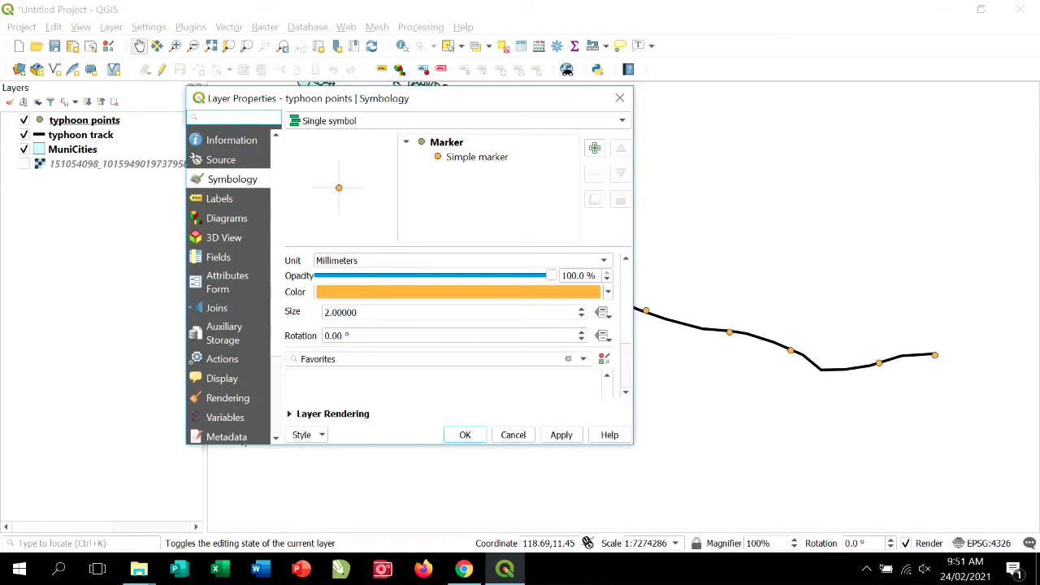
{"action": "left_click", "coordinate": [358, 313]}
{"action": "key", "text": "BackSpace"}
{"action": "key", "text": "BackSpace"}
{"action": "key", "text": "BackSpace"}
{"action": "key", "text": "BackSpace"}
{"action": "key", "text": "BackSpace"}
{"action": "key", "text": "BackSpace"}
{"action": "key", "text": "BackSpace"}
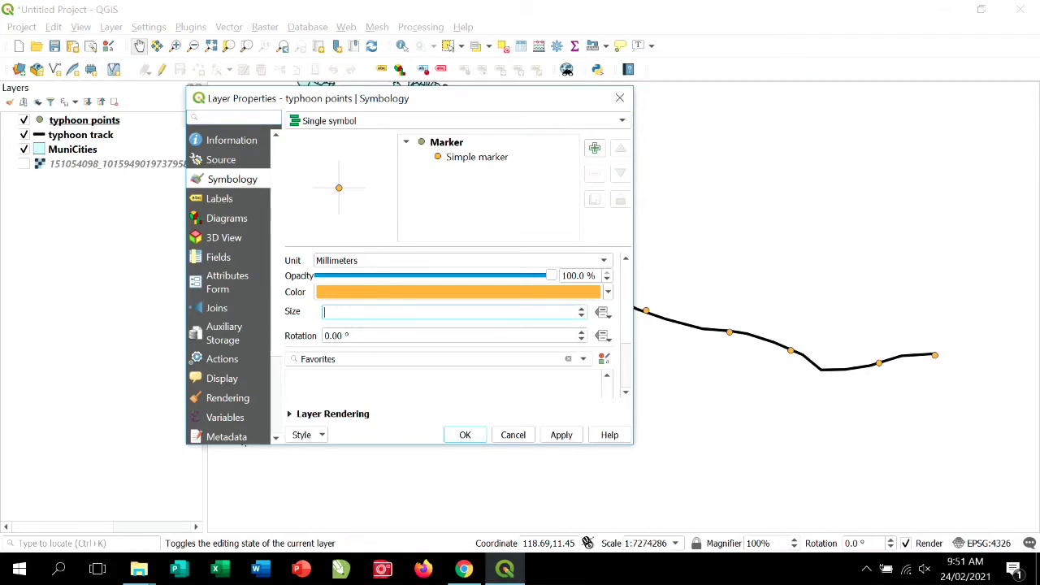
{"action": "type", "text": "3"}
{"action": "left_click", "coordinate": [608, 292]}
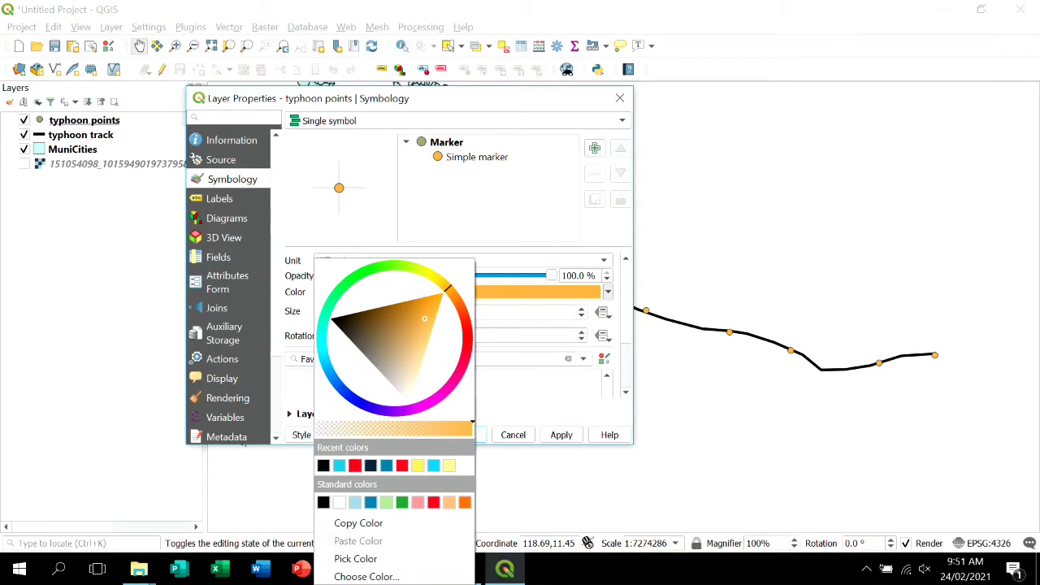
{"action": "left_click", "coordinate": [354, 465]}
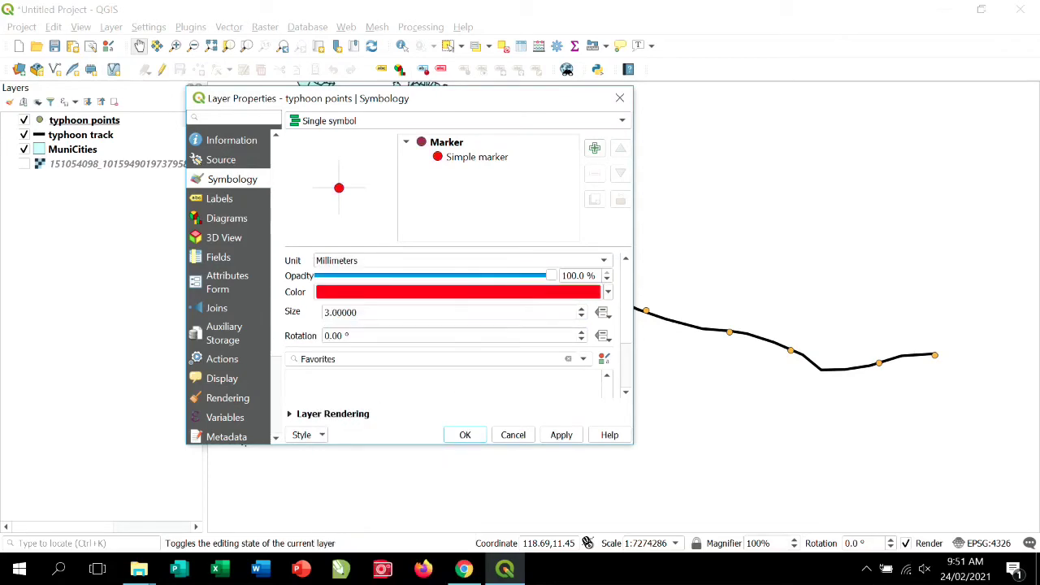
{"action": "left_click", "coordinate": [465, 435]}
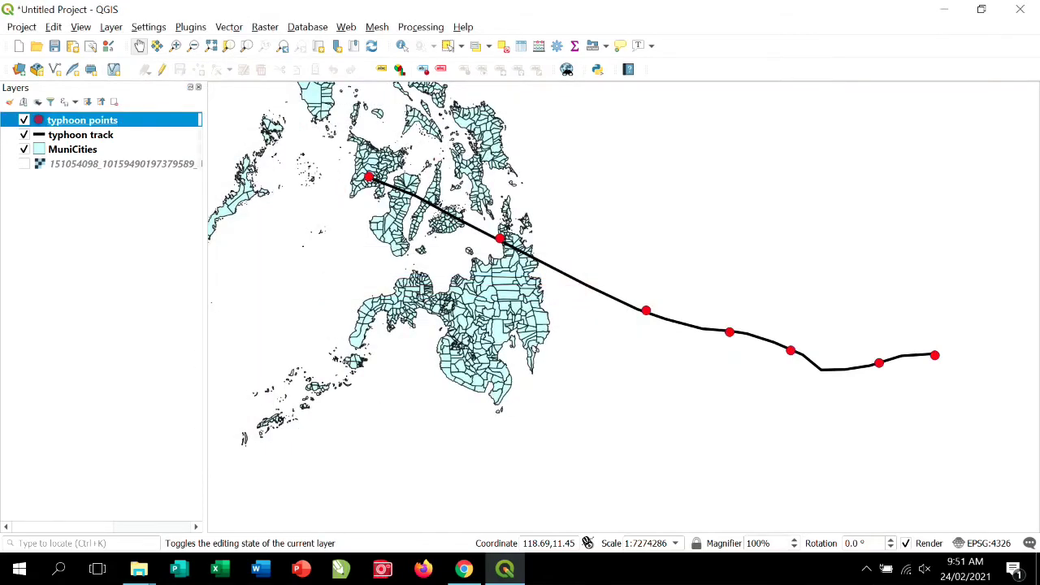
Duplicate the typhoon points layer and make the copy visible.
{"action": "right_click", "coordinate": [89, 120]}
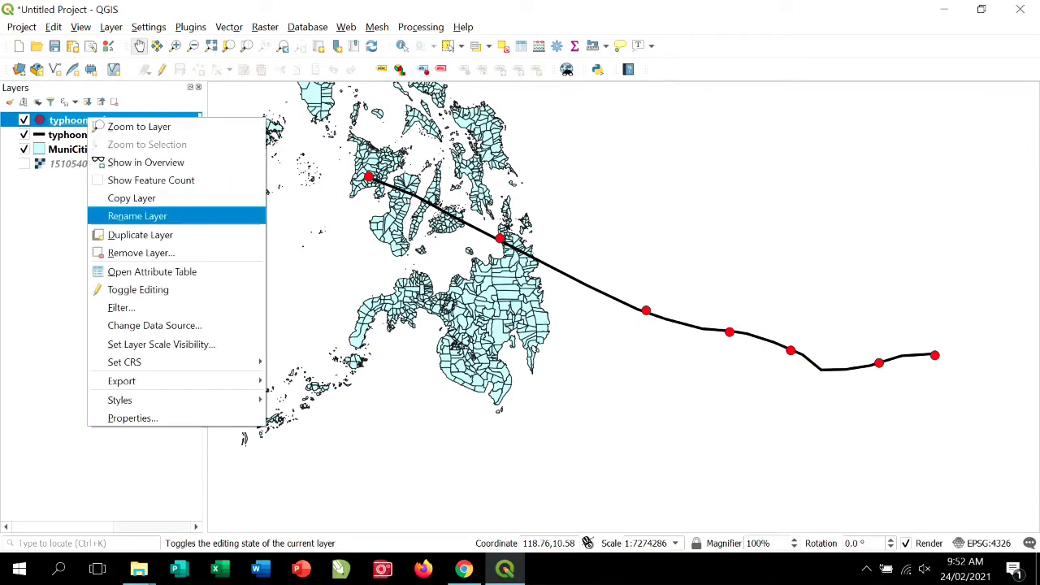
{"action": "left_click", "coordinate": [140, 234]}
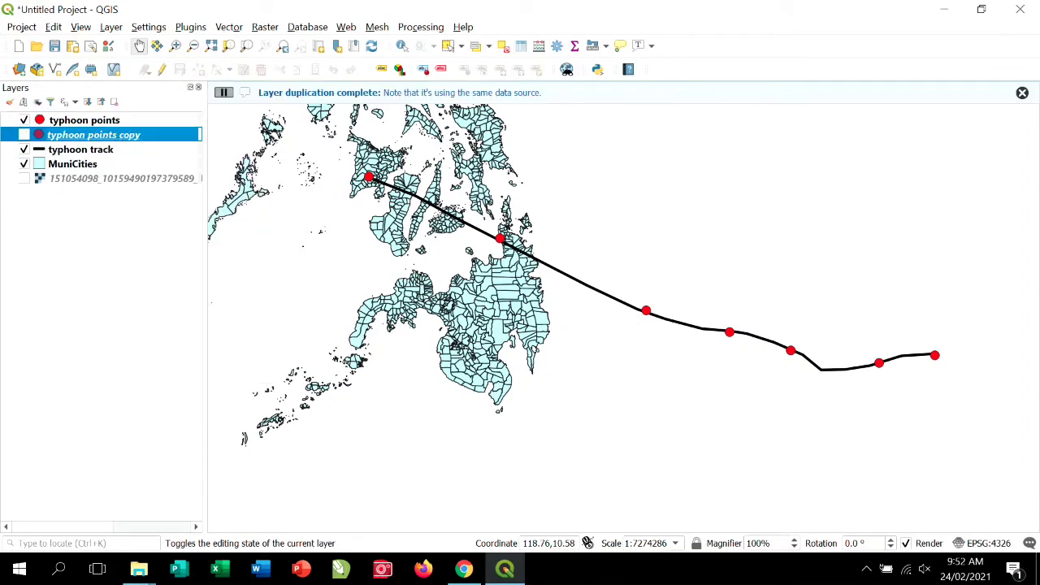
{"action": "left_click", "coordinate": [24, 134]}
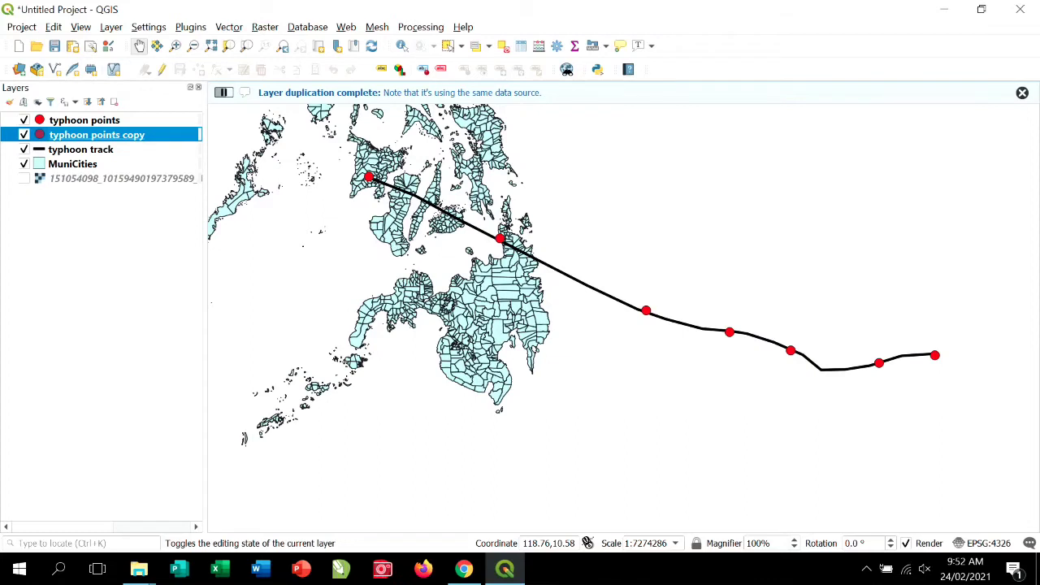
{"action": "left_click", "coordinate": [97, 244]}
Reorder the layers so that typhoon points copy sits above typhoon points.
{"action": "left_click", "coordinate": [84, 120]}
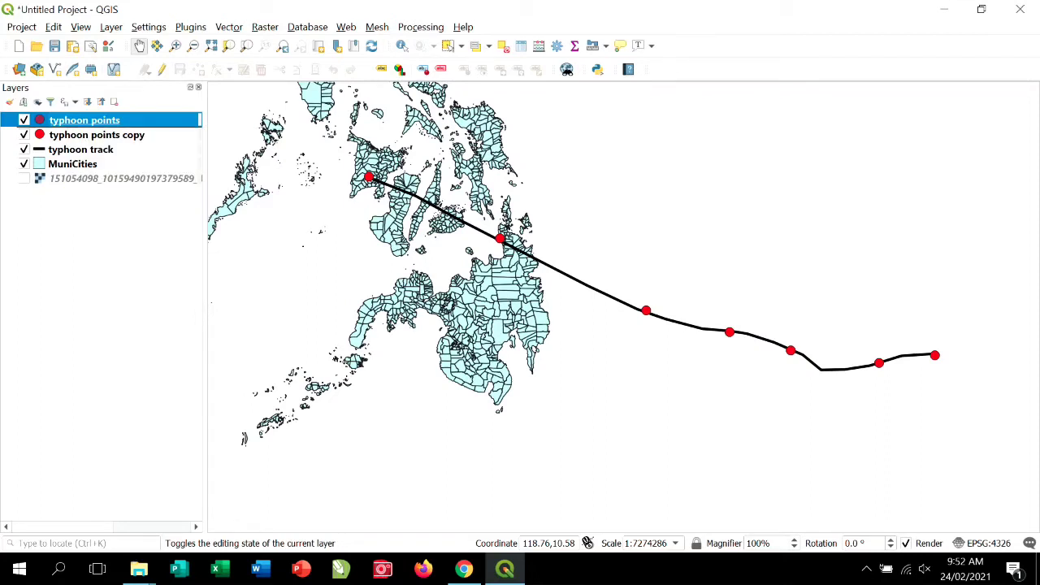
{"action": "left_click", "coordinate": [101, 268]}
{"action": "left_click_drag", "start_coordinate": [83, 120], "coordinate": [85, 140]}
{"action": "left_click", "coordinate": [96, 120]}
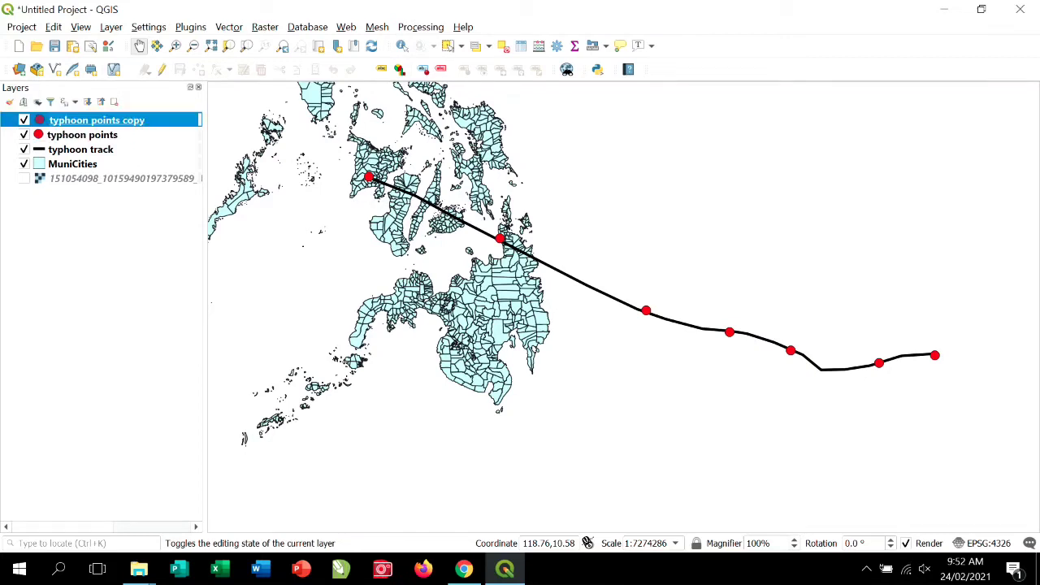
Classify the typhoon points copy layer with Categorized symbology on the time field and remove the all-other-values category.
{"action": "right_click", "coordinate": [71, 120]}
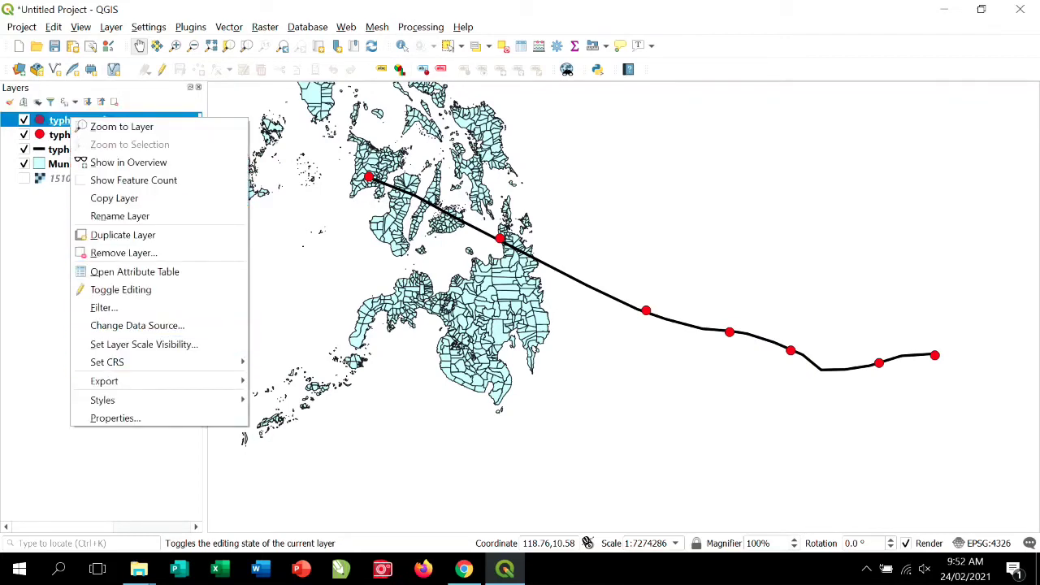
{"action": "left_click", "coordinate": [116, 418]}
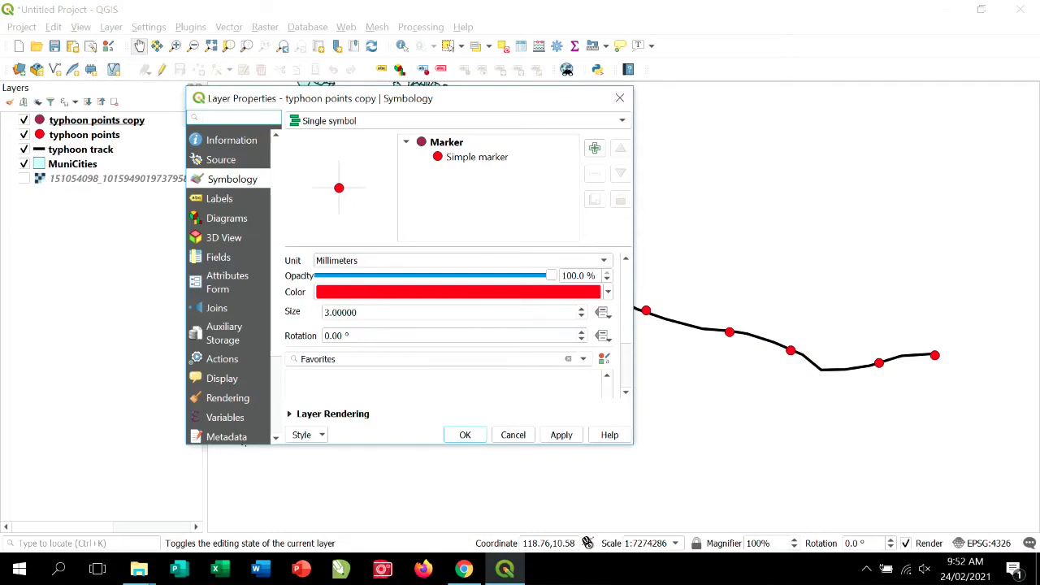
{"action": "left_click", "coordinate": [457, 120]}
{"action": "left_click", "coordinate": [335, 135]}
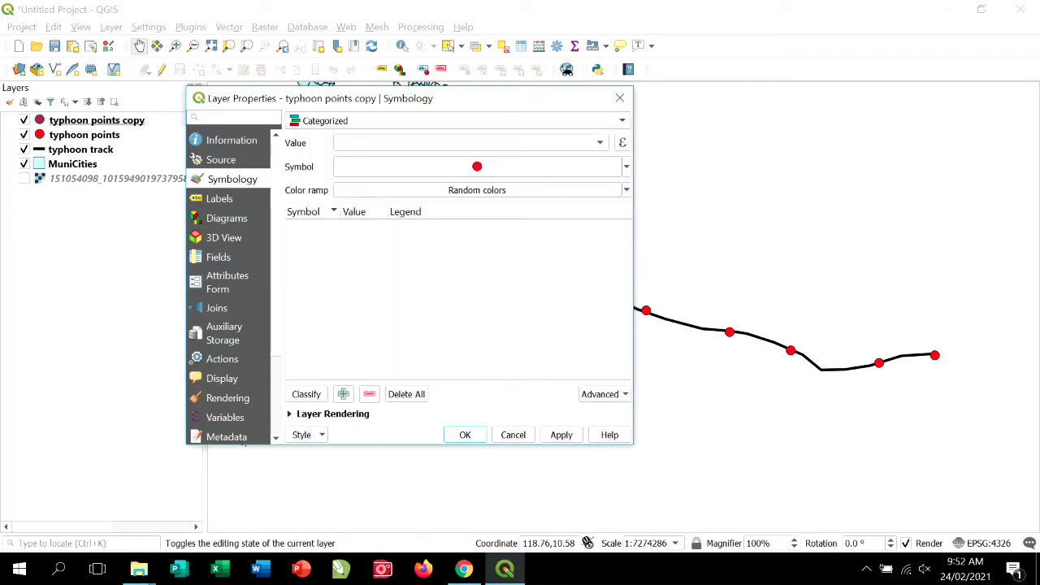
{"action": "left_click", "coordinate": [600, 142]}
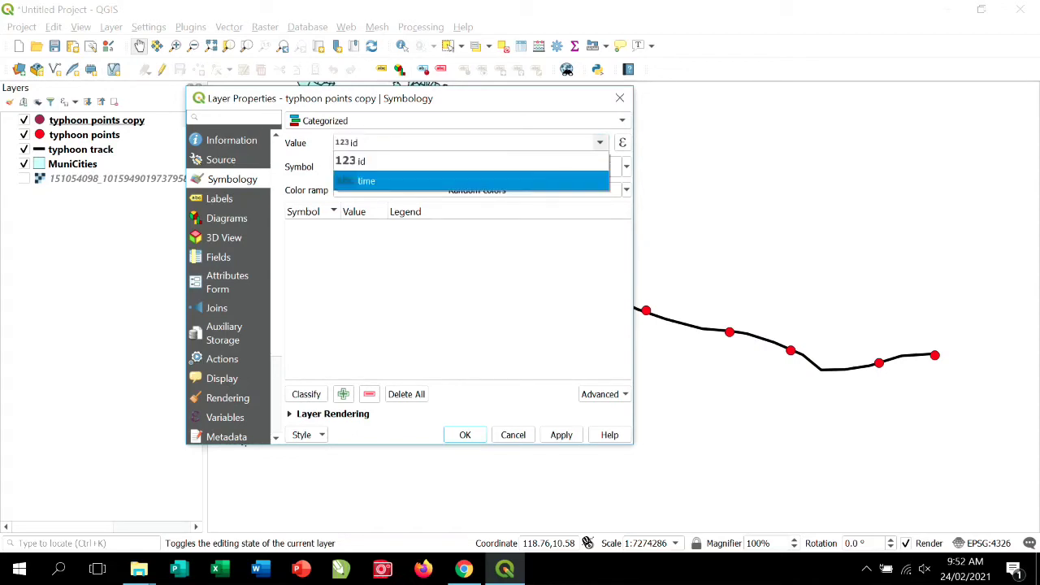
{"action": "left_click", "coordinate": [471, 181]}
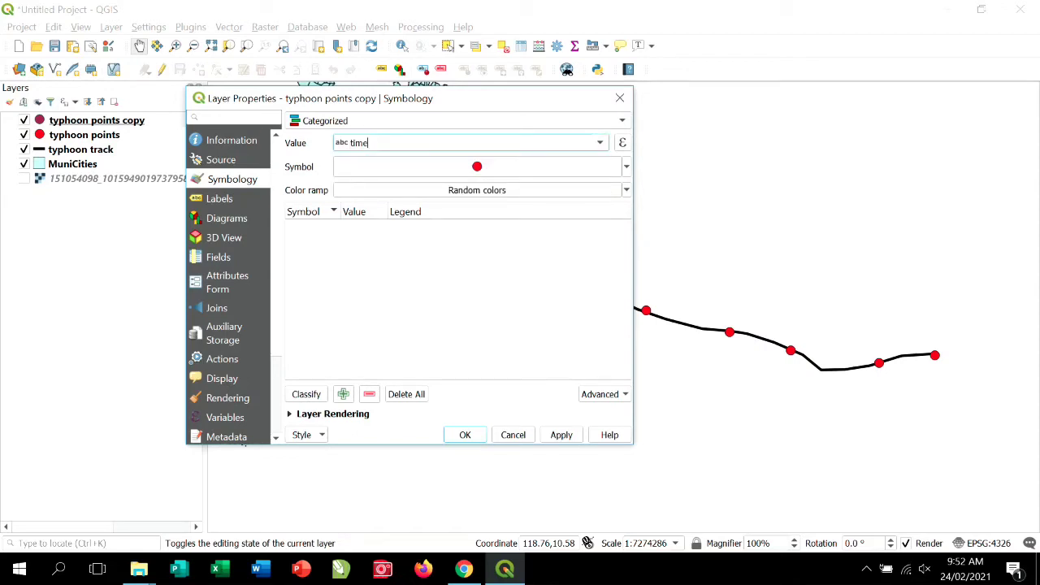
{"action": "left_click", "coordinate": [307, 394]}
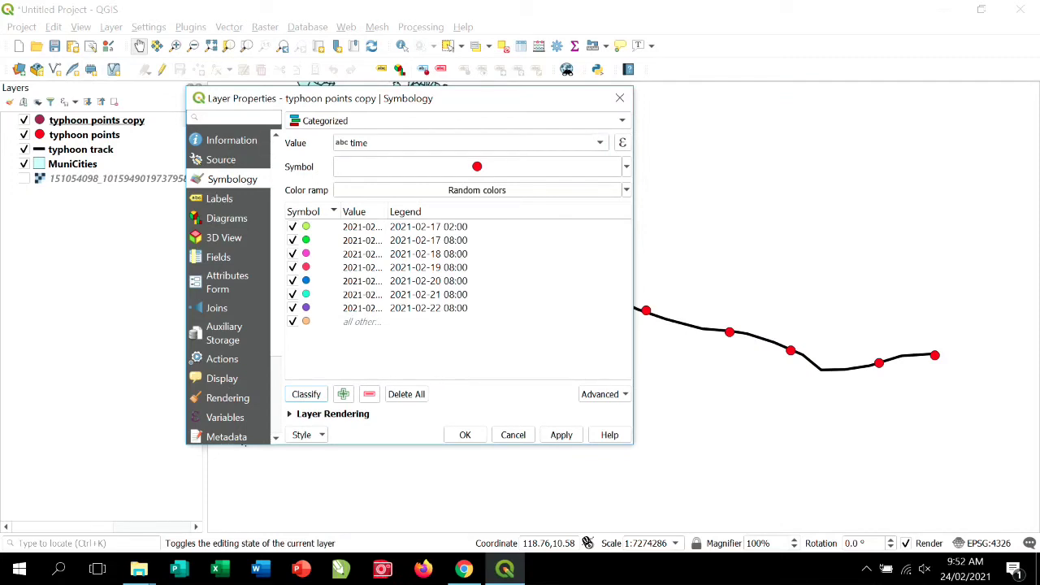
{"action": "left_click", "coordinate": [362, 322]}
{"action": "left_click", "coordinate": [368, 394]}
{"action": "double_click", "coordinate": [307, 227]}
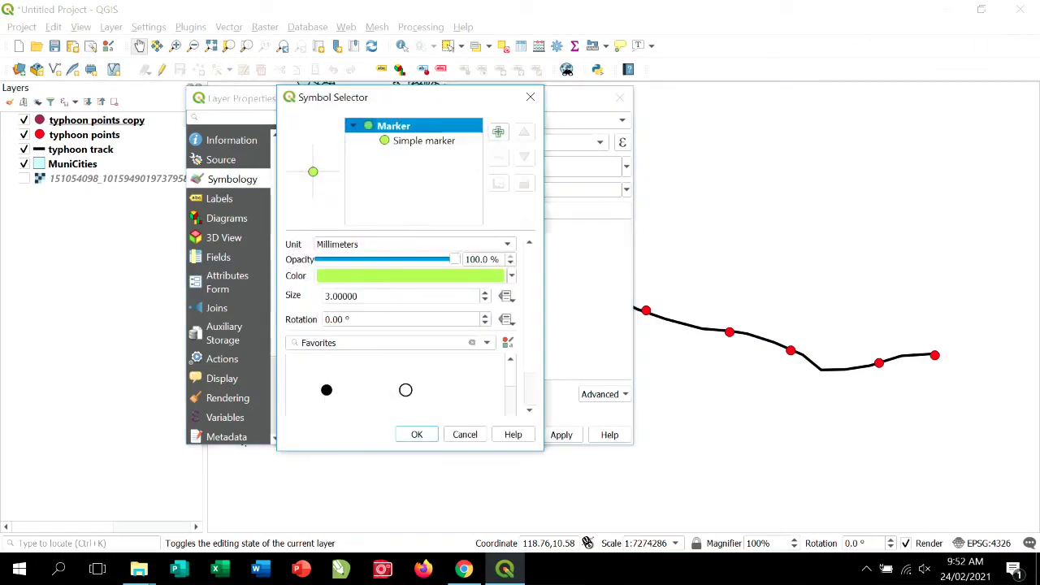
{"action": "left_click", "coordinate": [511, 275]}
{"action": "left_click", "coordinate": [324, 466]}
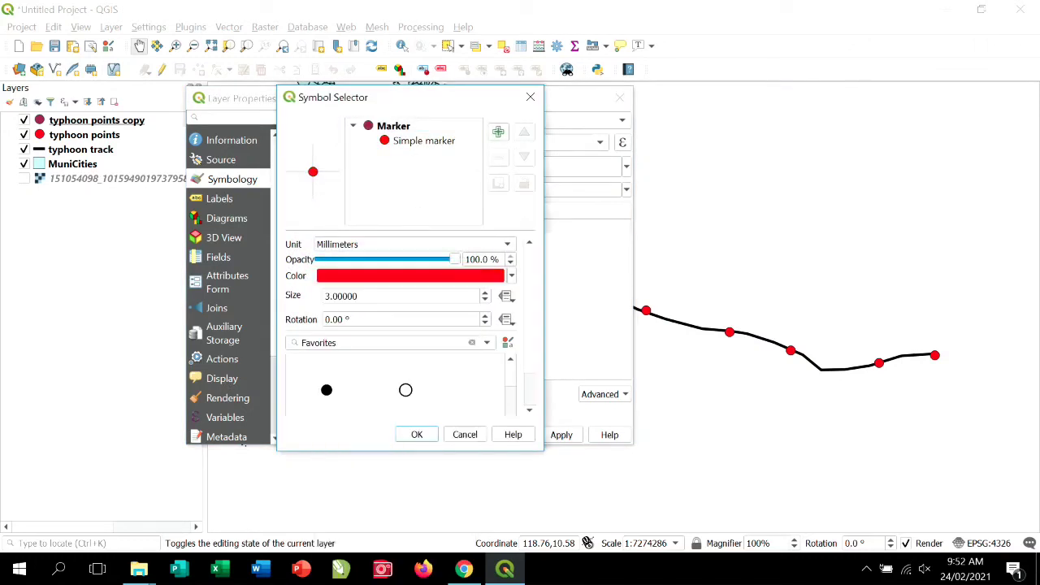
{"action": "double_click", "coordinate": [356, 295]}
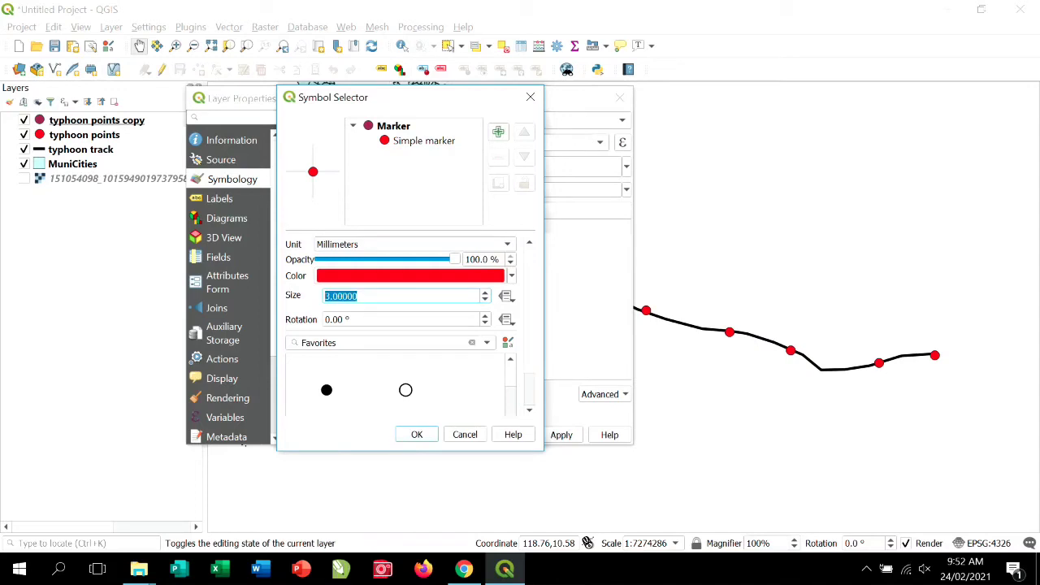
{"action": "type", "text": "10"}
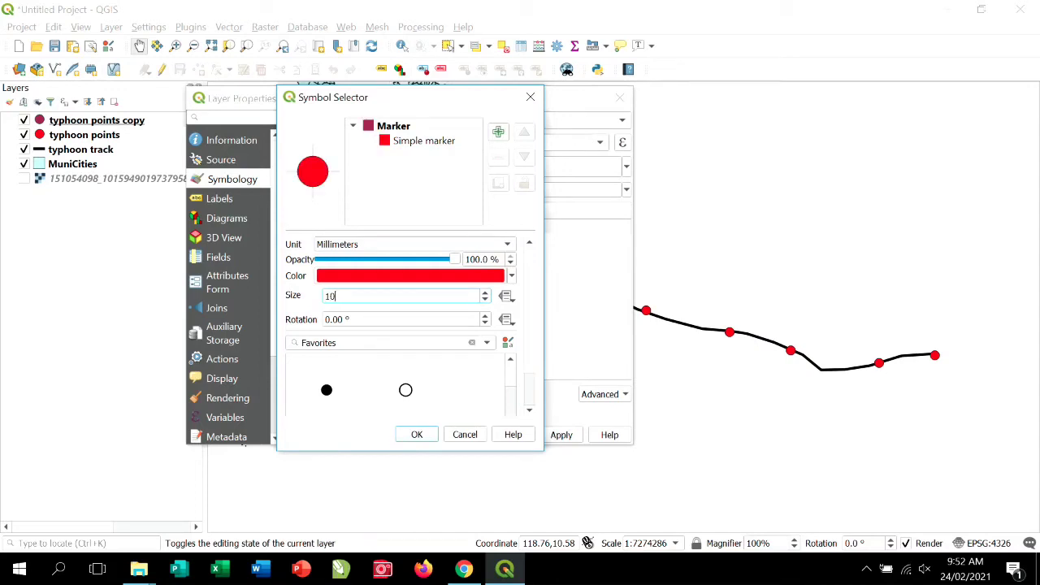
{"action": "double_click", "coordinate": [482, 259]}
{"action": "type", "text": "35"}
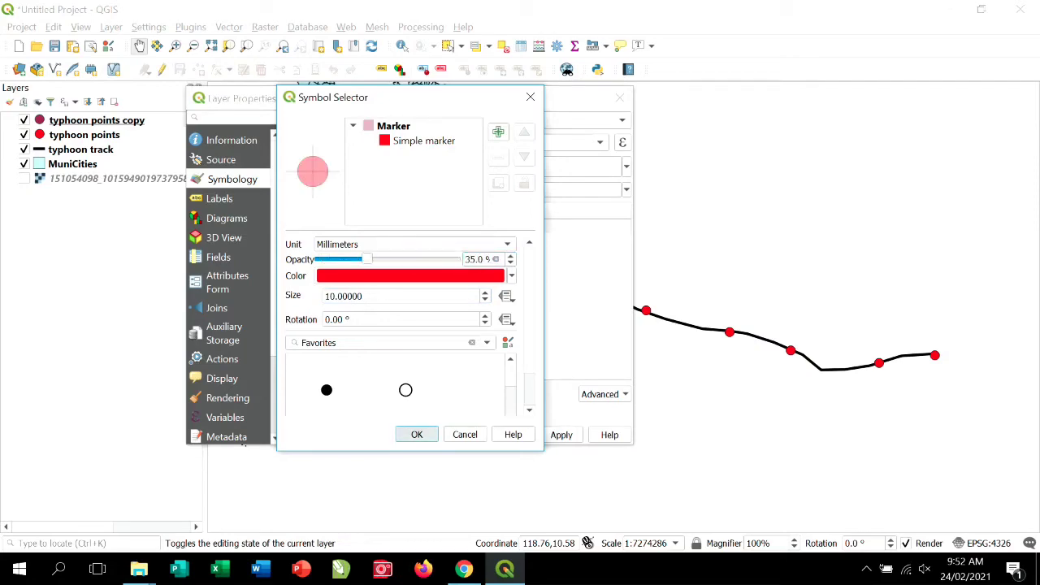
{"action": "left_click", "coordinate": [417, 434]}
{"action": "double_click", "coordinate": [307, 240]}
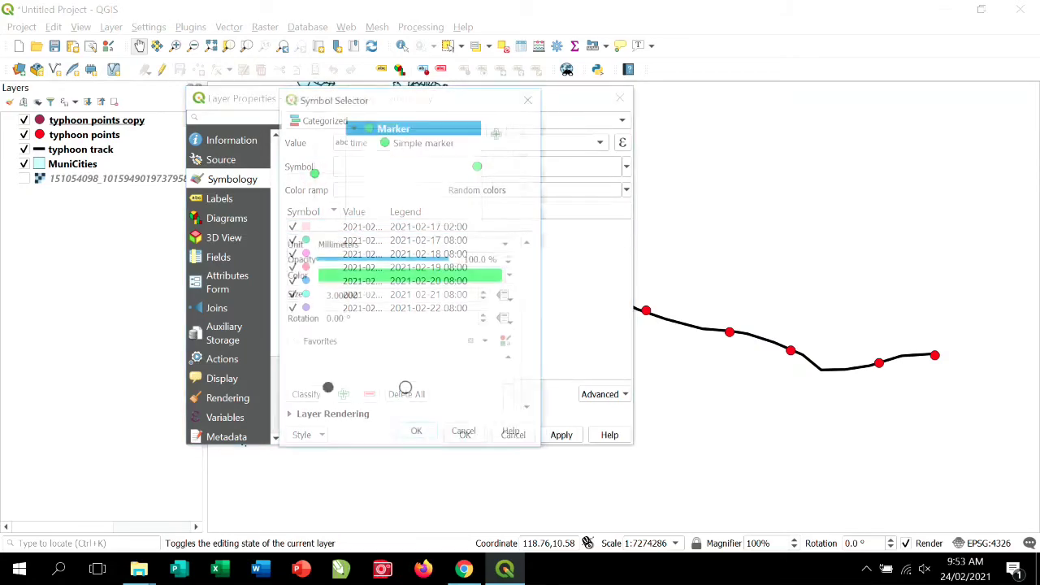
{"action": "double_click", "coordinate": [482, 259]}
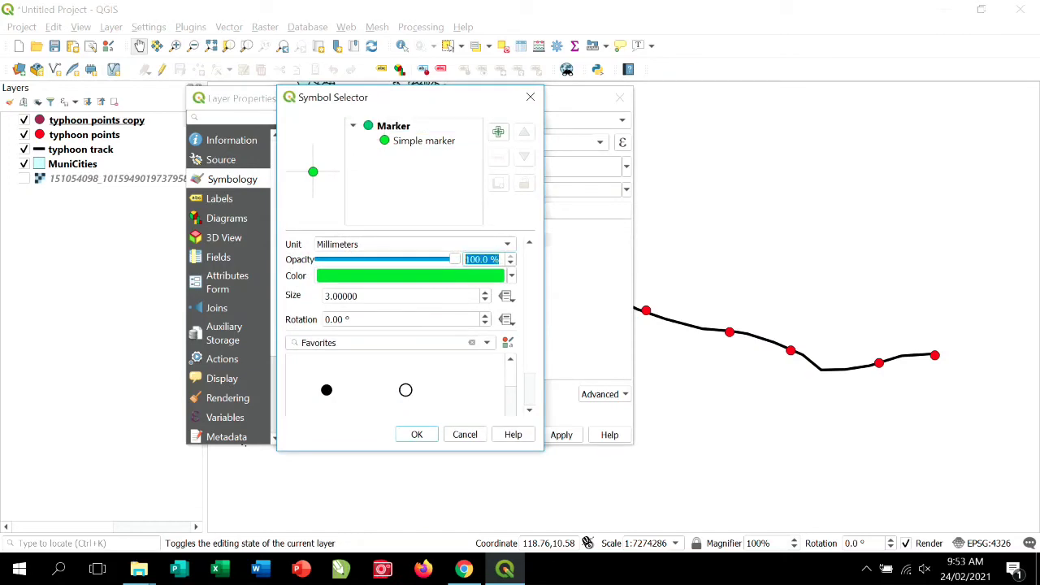
{"action": "type", "text": "35"}
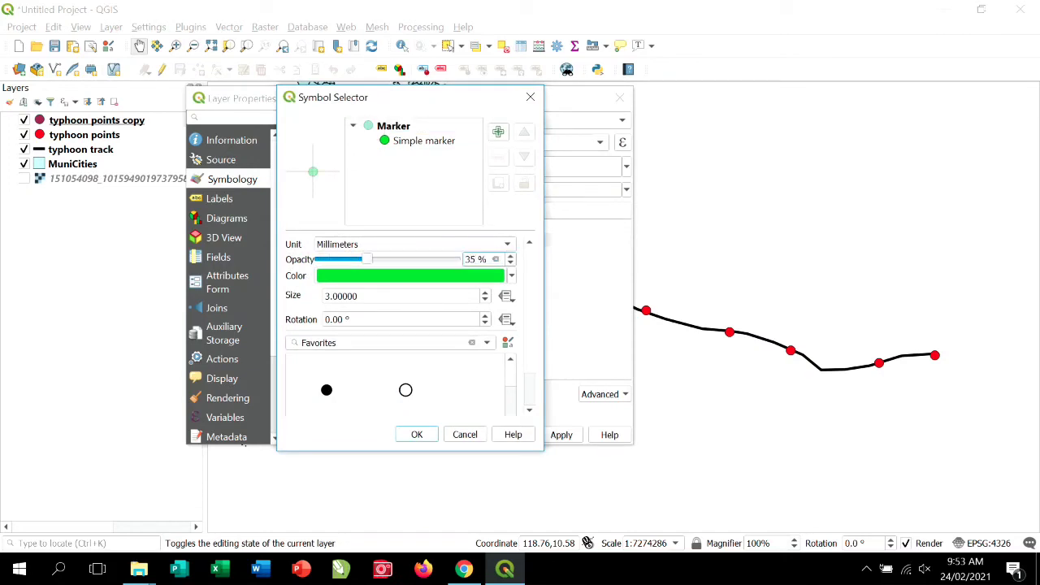
{"action": "left_click", "coordinate": [511, 277]}
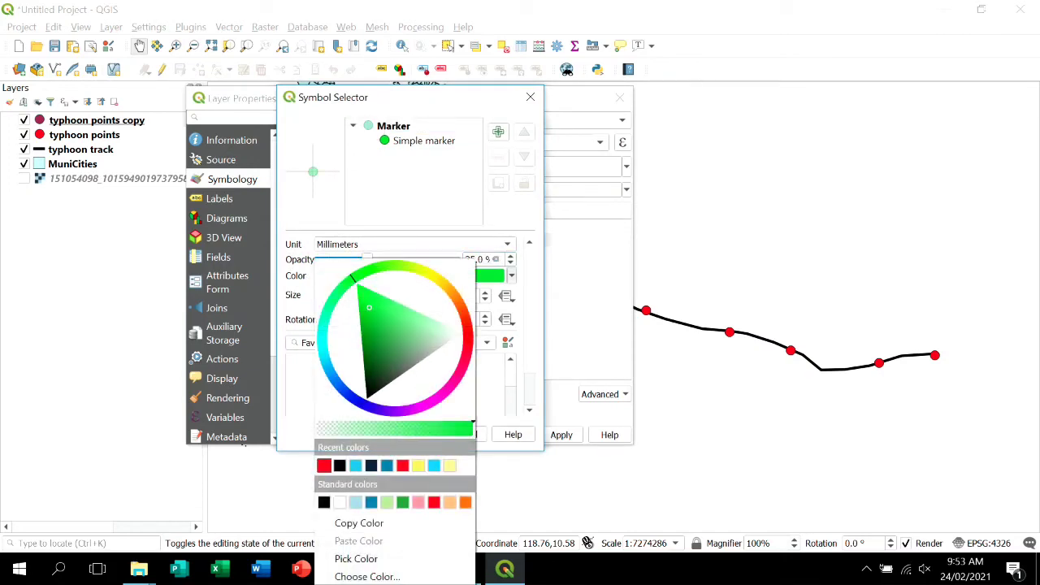
{"action": "left_click", "coordinate": [323, 465]}
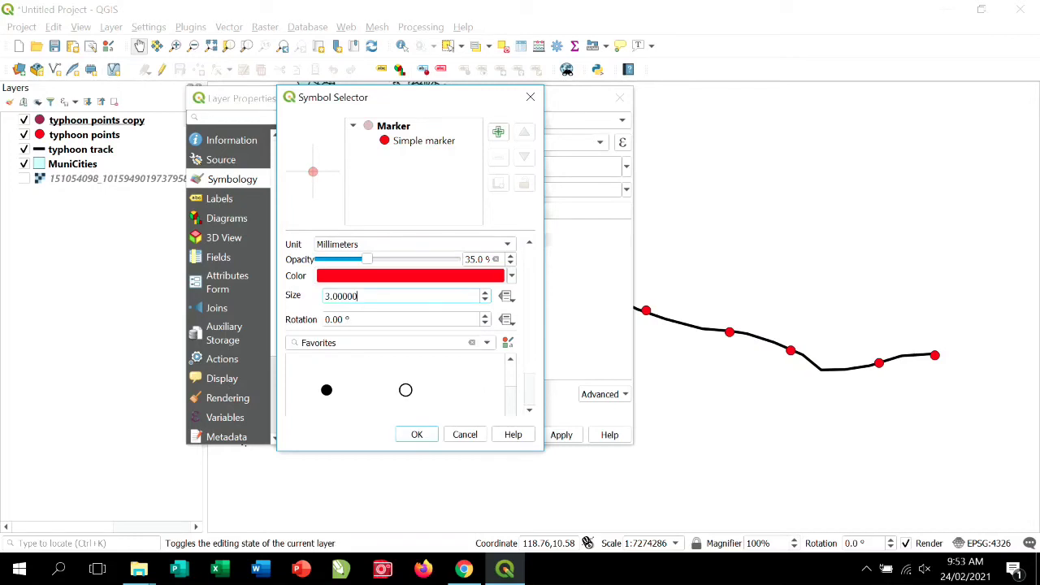
{"action": "double_click", "coordinate": [356, 296]}
{"action": "type", "text": "15"}
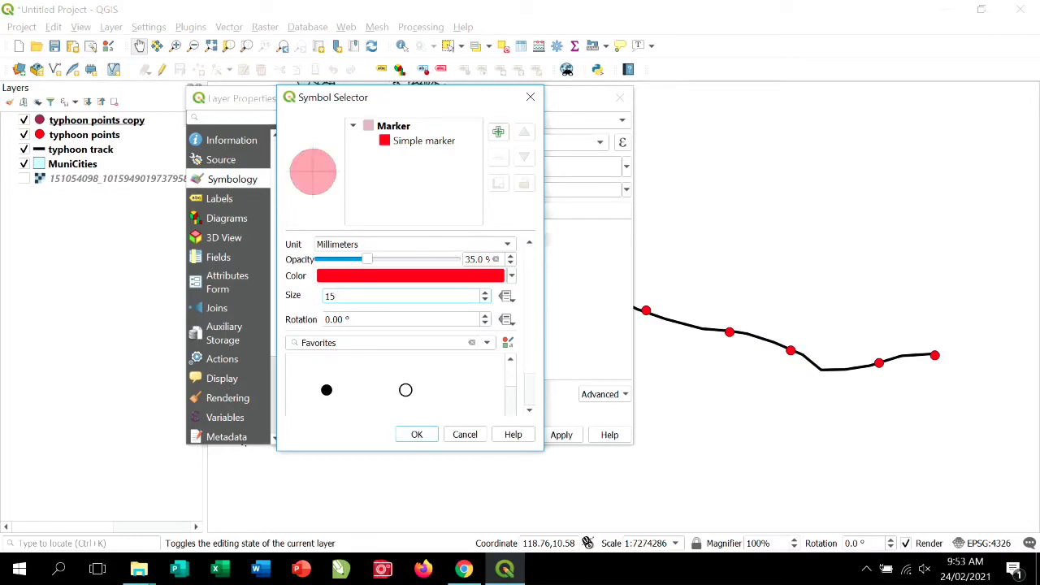
{"action": "left_click", "coordinate": [417, 434]}
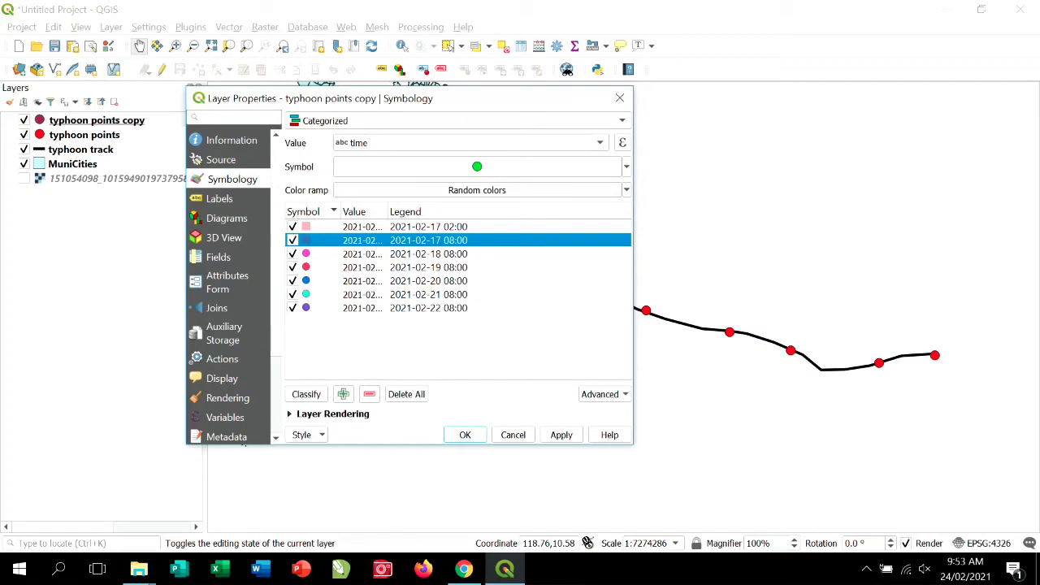
{"action": "double_click", "coordinate": [307, 253]}
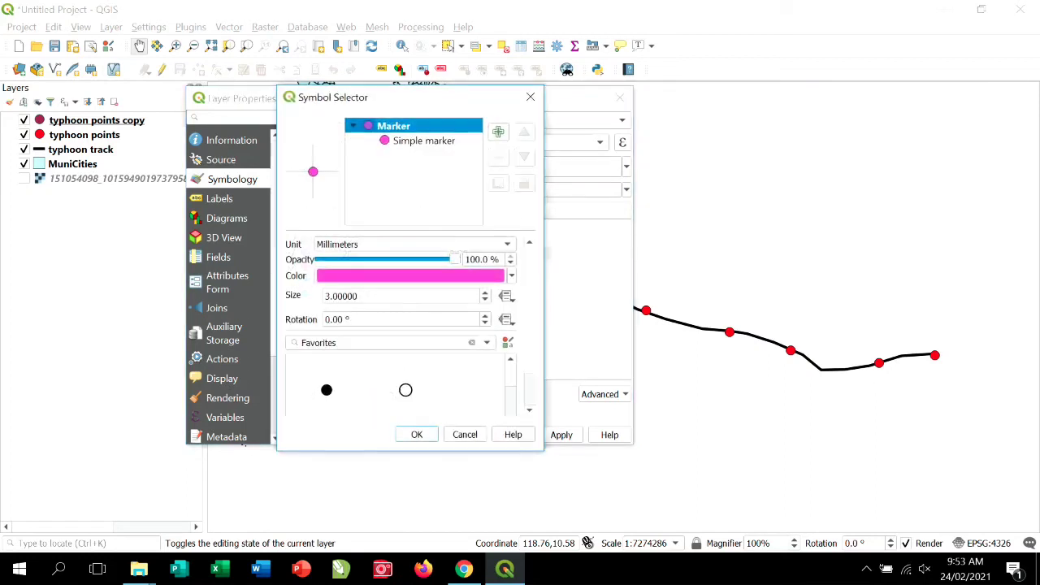
{"action": "left_click_drag", "start_coordinate": [500, 259], "coordinate": [465, 260]}
{"action": "type", "text": "35"}
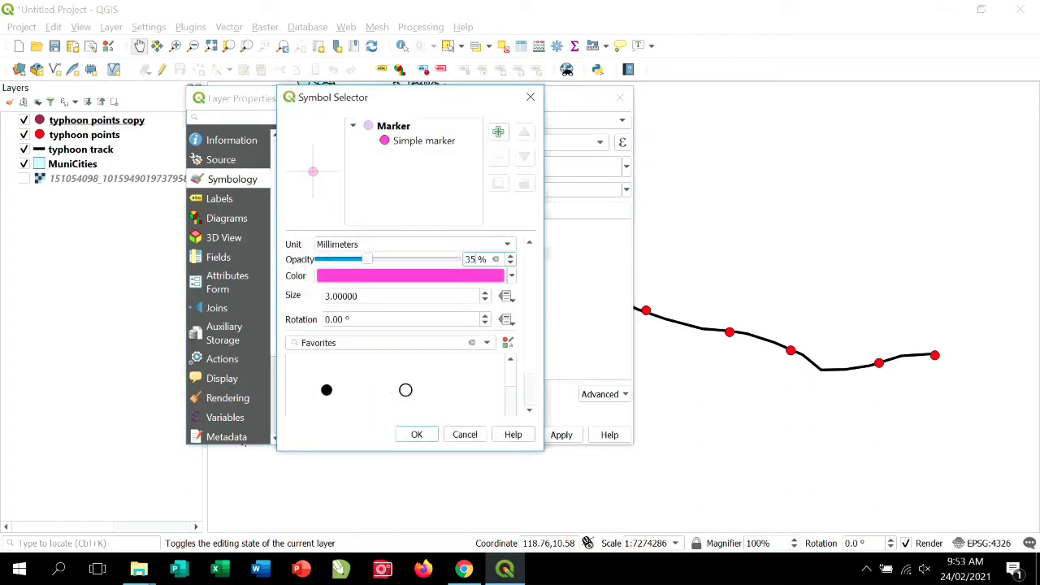
{"action": "left_click", "coordinate": [512, 276]}
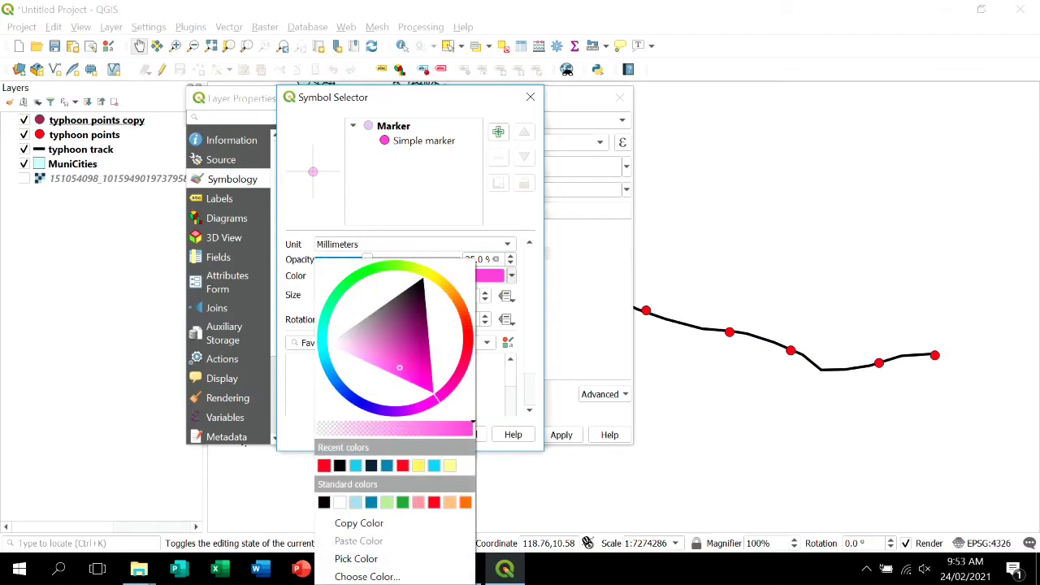
{"action": "left_click", "coordinate": [323, 465]}
{"action": "double_click", "coordinate": [358, 296]}
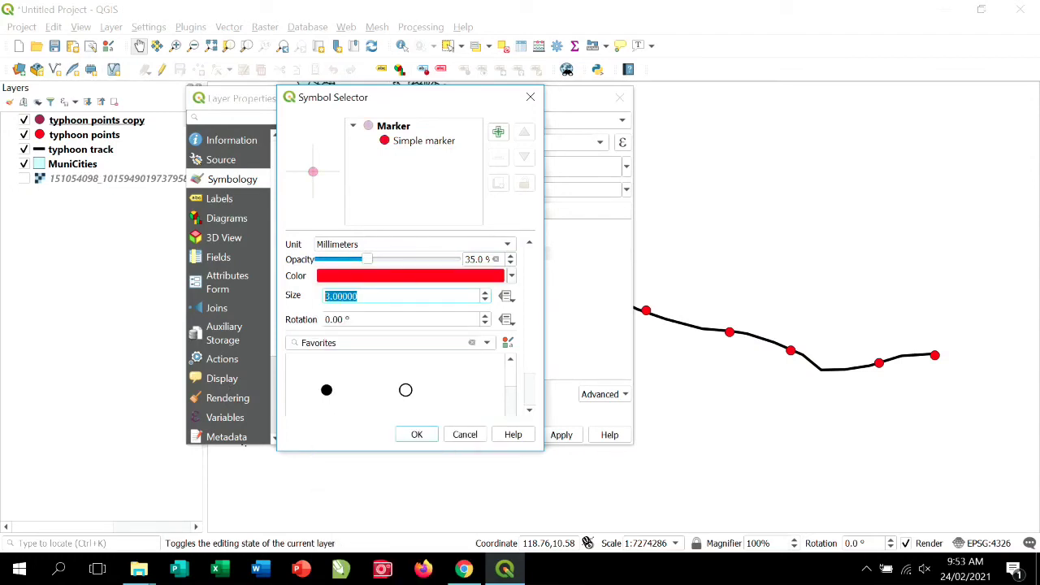
{"action": "type", "text": "20"}
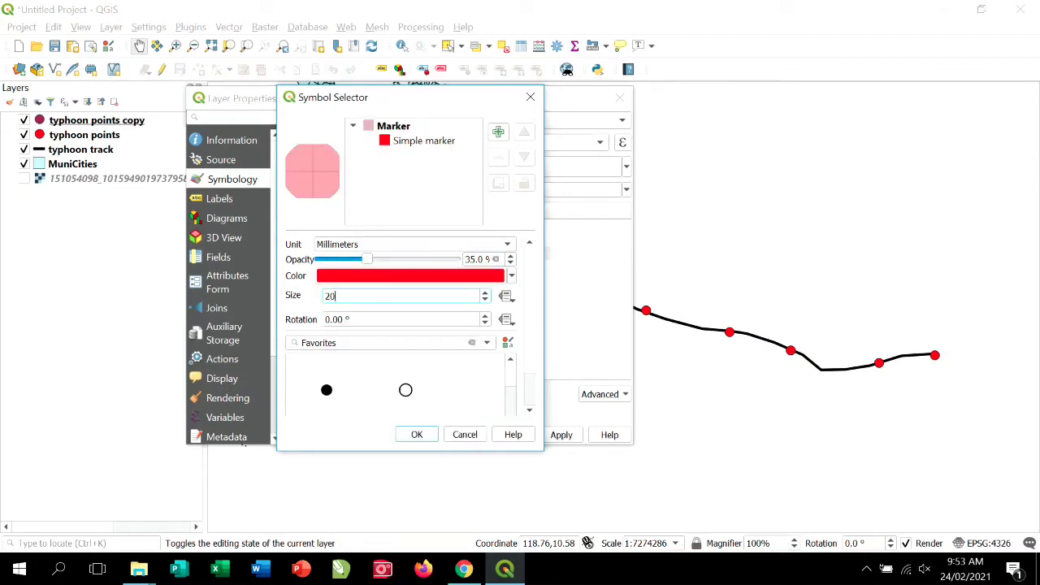
{"action": "key", "text": "Return"}
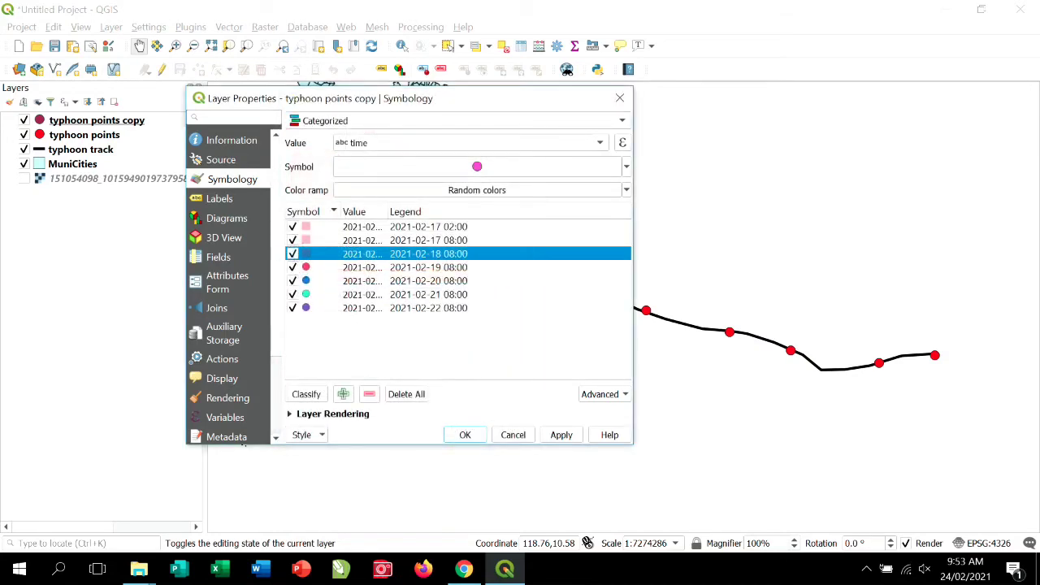
{"action": "double_click", "coordinate": [307, 267]}
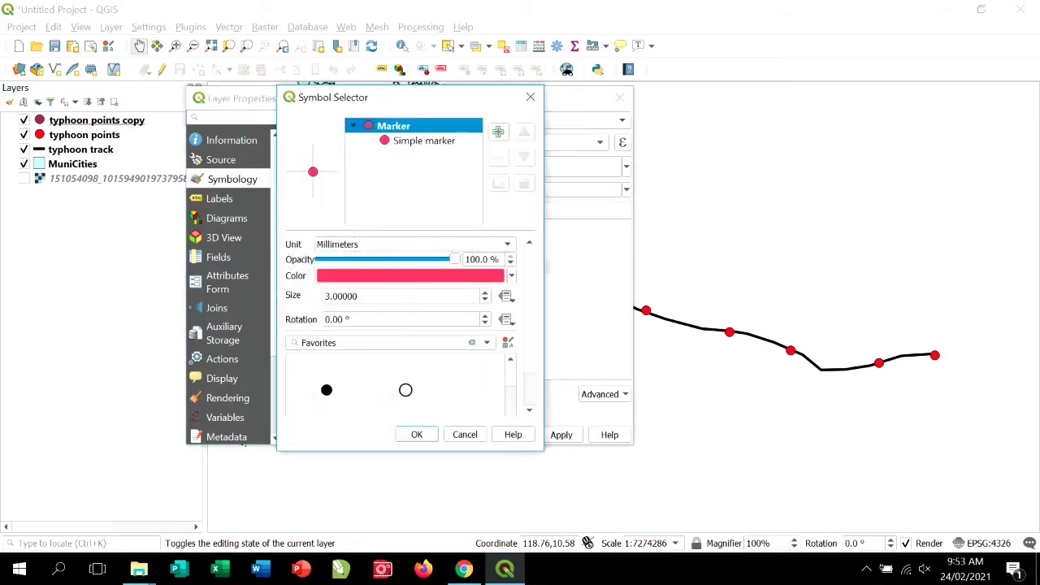
{"action": "key", "text": "Tab"}
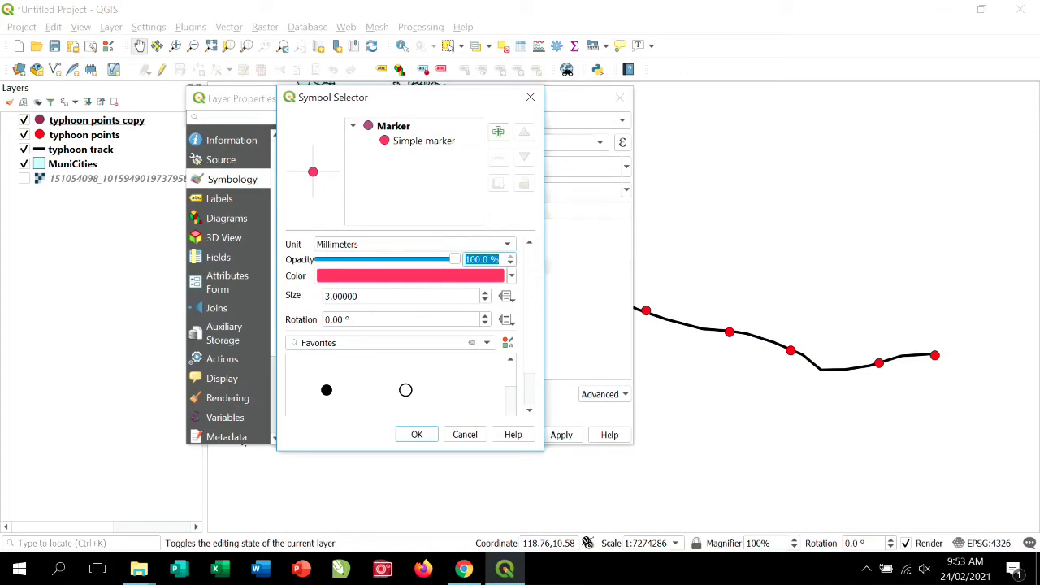
{"action": "type", "text": "35"}
{"action": "left_click", "coordinate": [511, 277]}
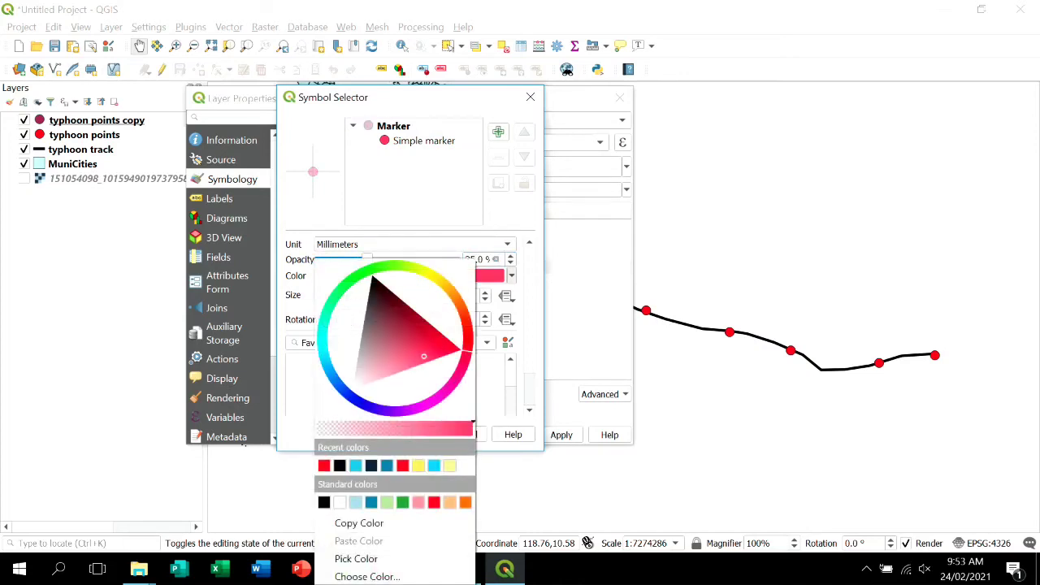
{"action": "left_click", "coordinate": [324, 465]}
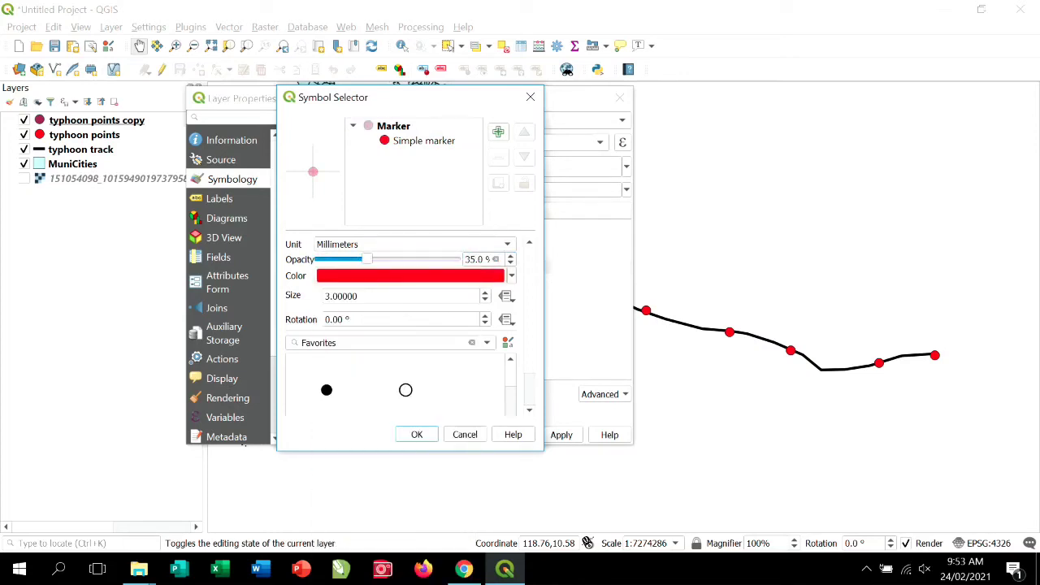
{"action": "left_click_drag", "start_coordinate": [357, 296], "coordinate": [325, 296]}
{"action": "type", "text": "25"}
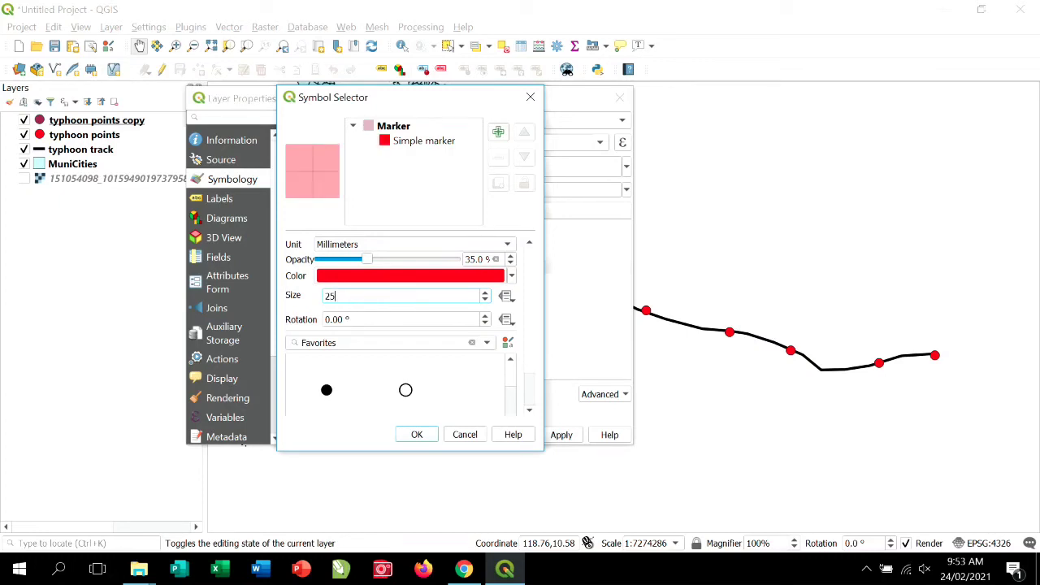
{"action": "key", "text": "Return"}
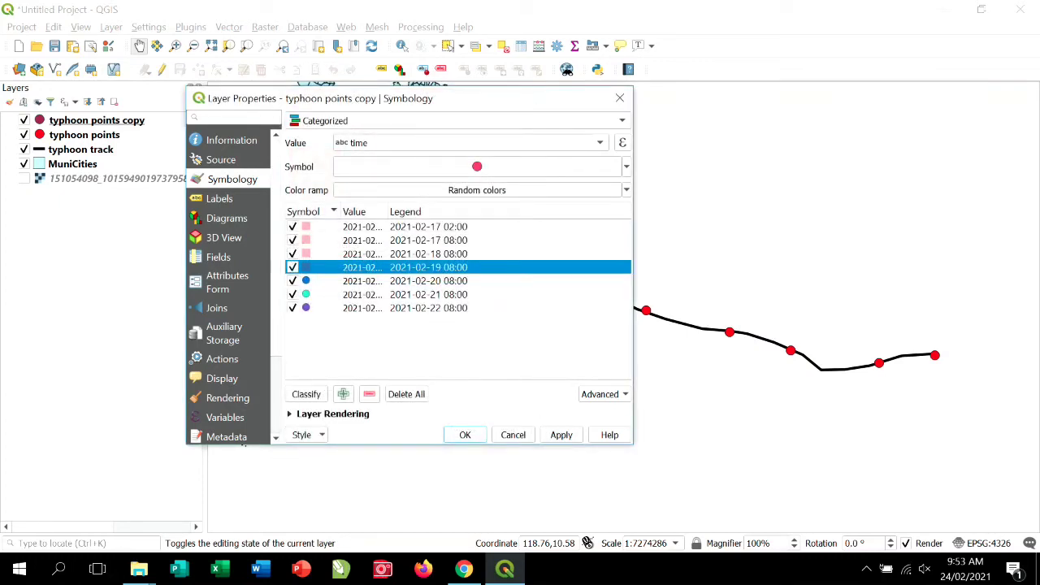
{"action": "double_click", "coordinate": [306, 281]}
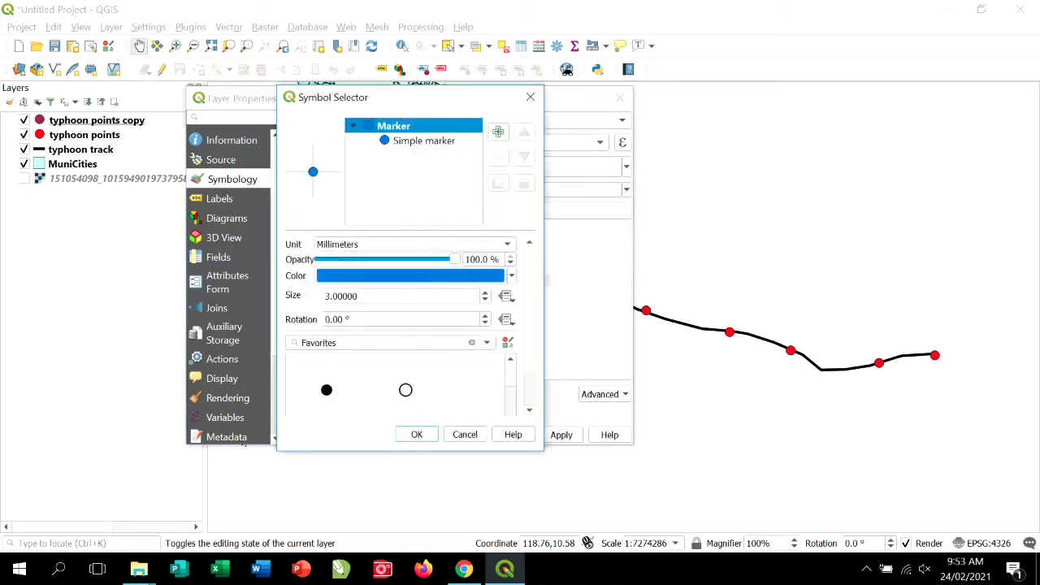
{"action": "left_click", "coordinate": [511, 275]}
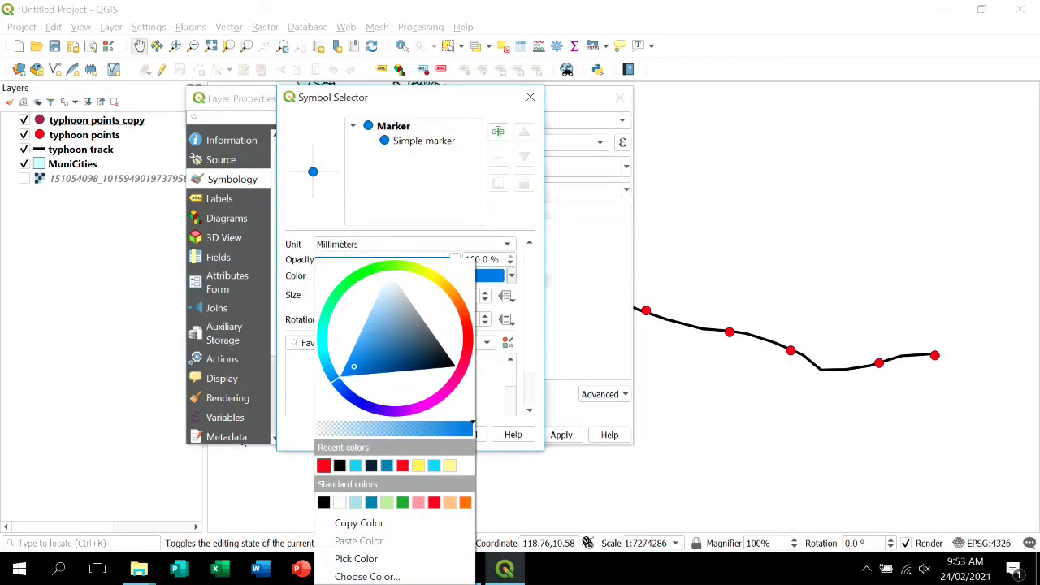
{"action": "left_click", "coordinate": [325, 466]}
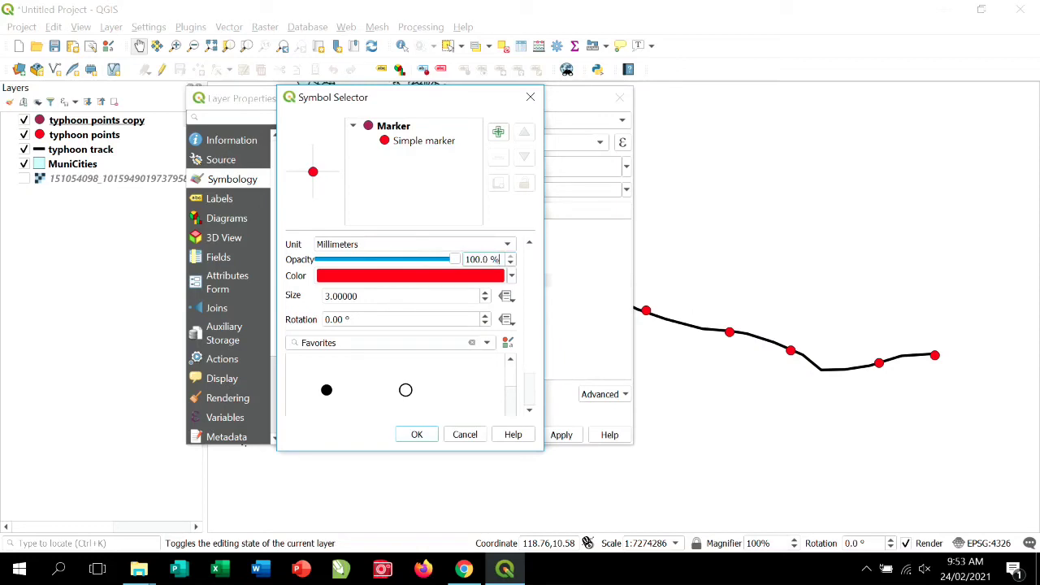
{"action": "left_click_drag", "start_coordinate": [499, 259], "coordinate": [465, 259]}
{"action": "type", "text": "35"}
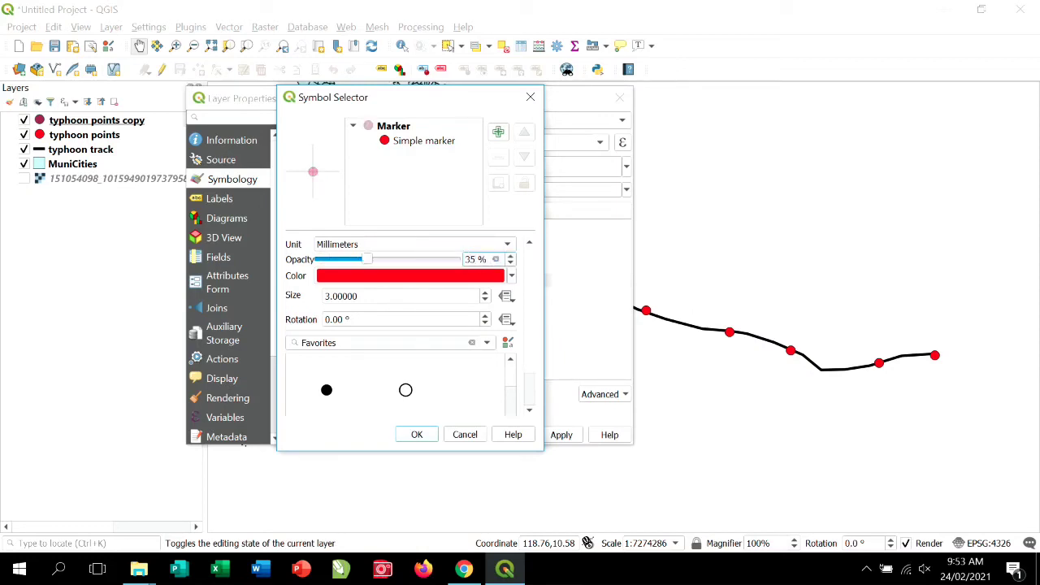
{"action": "left_click", "coordinate": [359, 296]}
{"action": "key", "text": "BackSpace"}
{"action": "key", "text": "BackSpace"}
{"action": "key", "text": "BackSpace"}
{"action": "key", "text": "BackSpace"}
{"action": "key", "text": "BackSpace"}
{"action": "key", "text": "BackSpace"}
{"action": "key", "text": "BackSpace"}
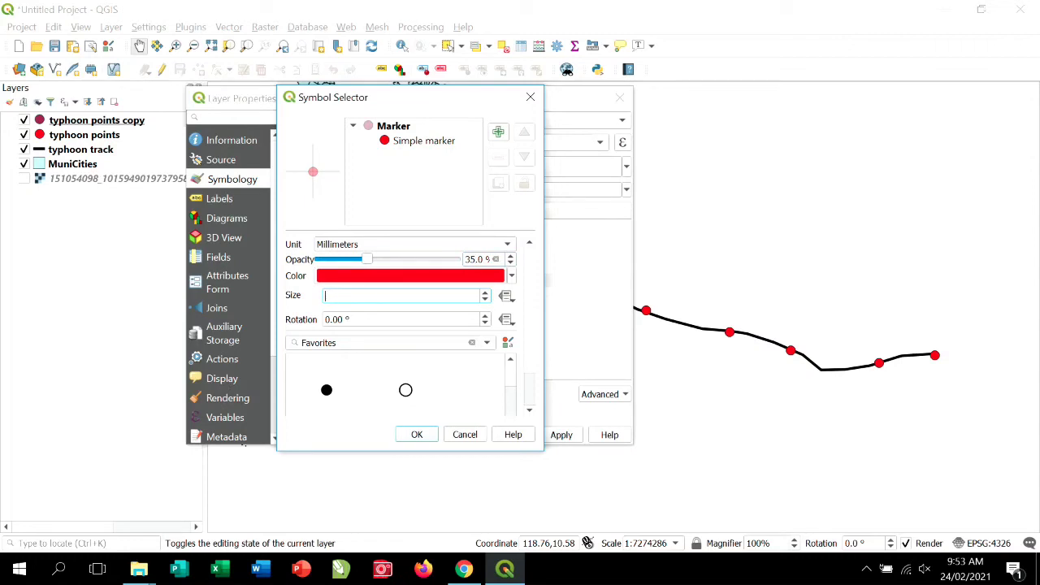
{"action": "type", "text": "30"}
{"action": "left_click", "coordinate": [417, 434]}
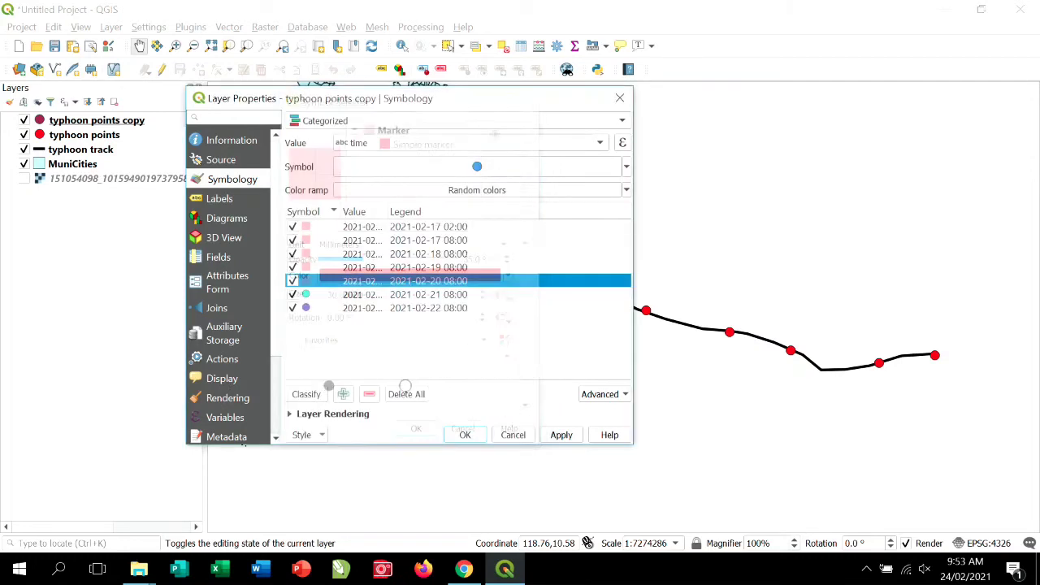
{"action": "double_click", "coordinate": [307, 294]}
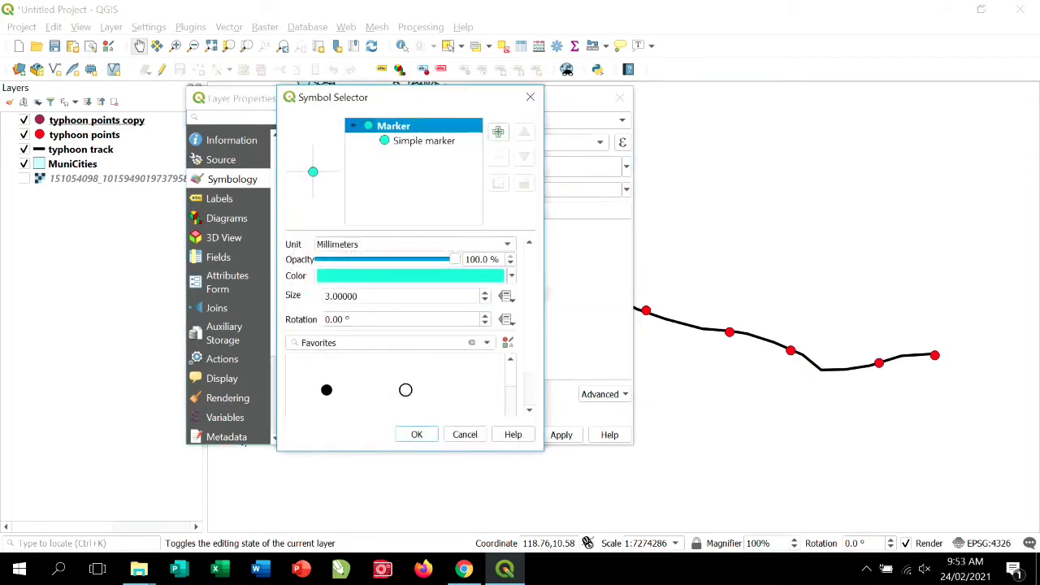
{"action": "left_click_drag", "start_coordinate": [500, 260], "coordinate": [465, 260]}
{"action": "type", "text": "35"}
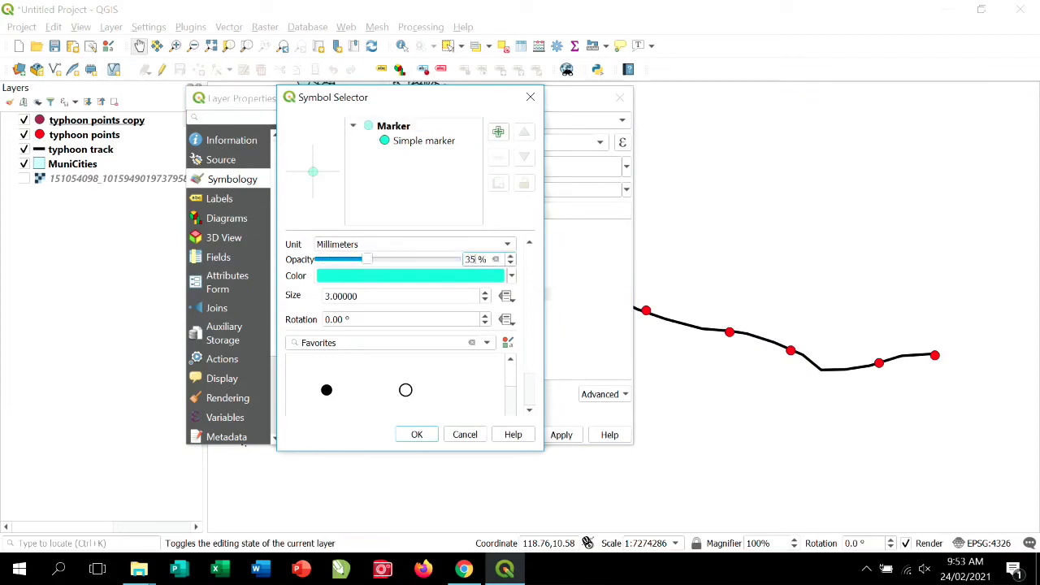
{"action": "left_click", "coordinate": [511, 276]}
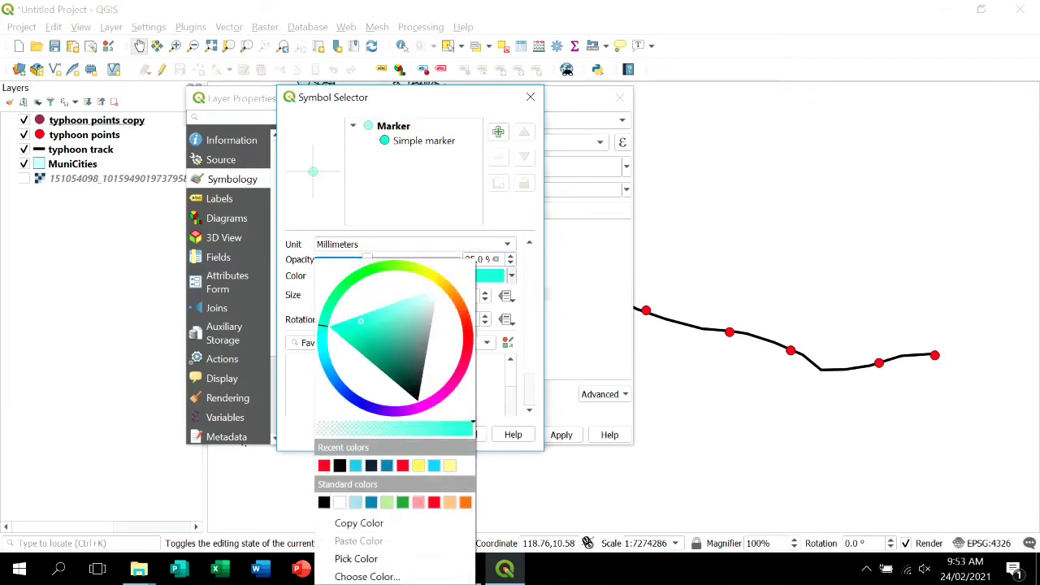
{"action": "left_click", "coordinate": [324, 466]}
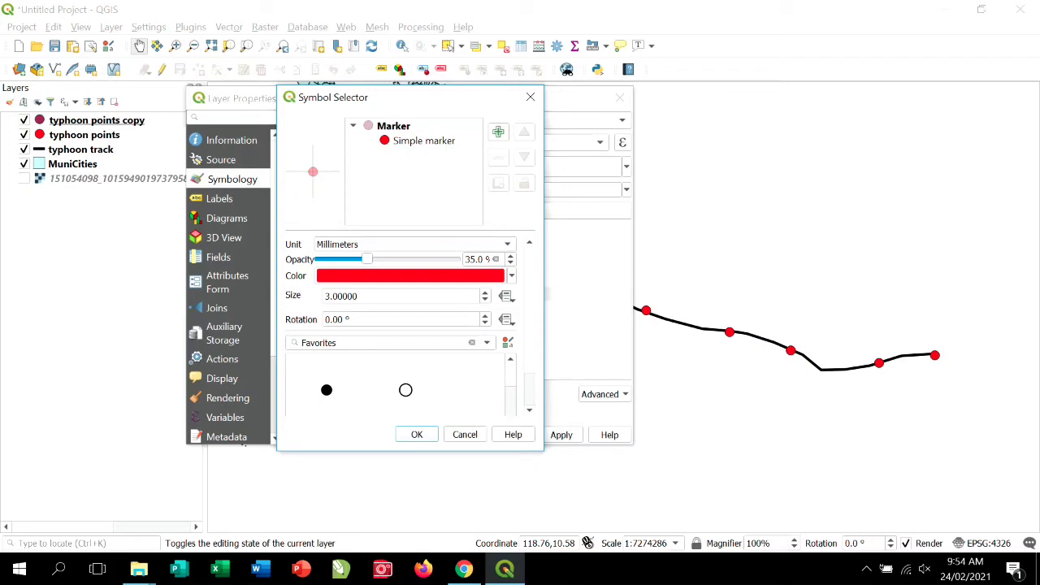
{"action": "left_click_drag", "start_coordinate": [480, 295], "coordinate": [325, 296]}
{"action": "type", "text": "35"}
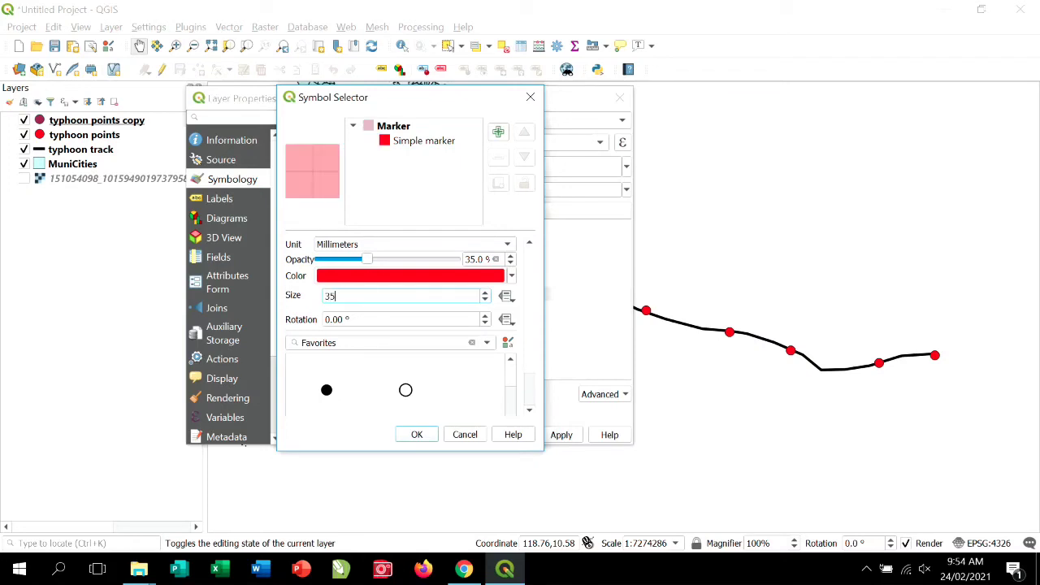
{"action": "key", "text": "Return"}
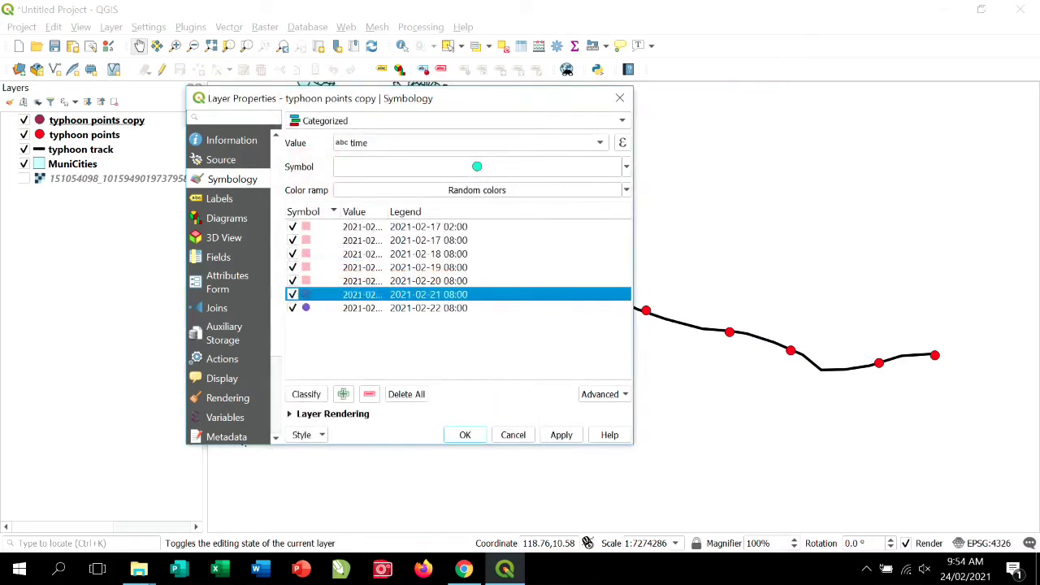
{"action": "double_click", "coordinate": [306, 308]}
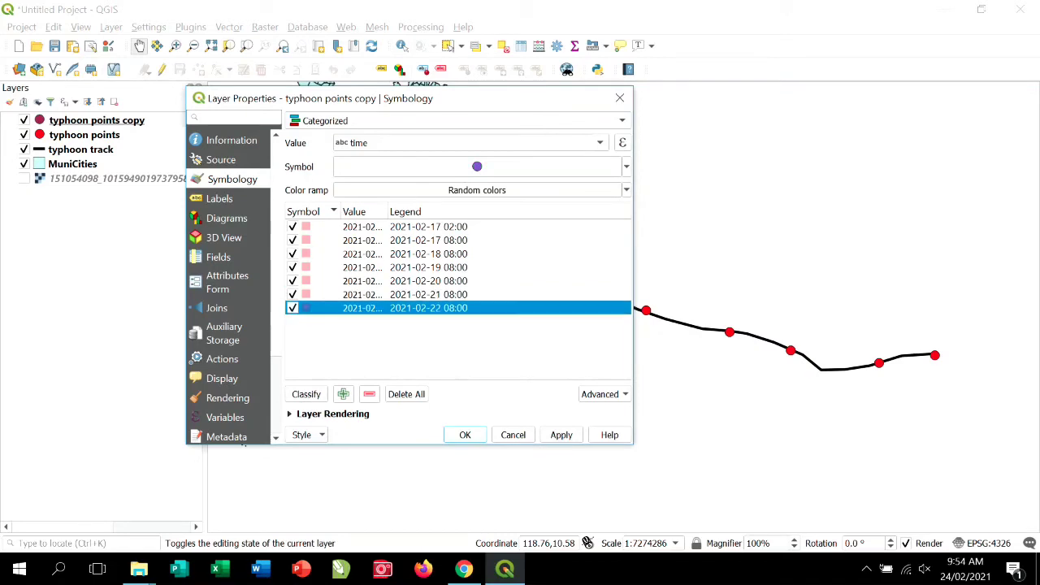
{"action": "left_click", "coordinate": [467, 259]}
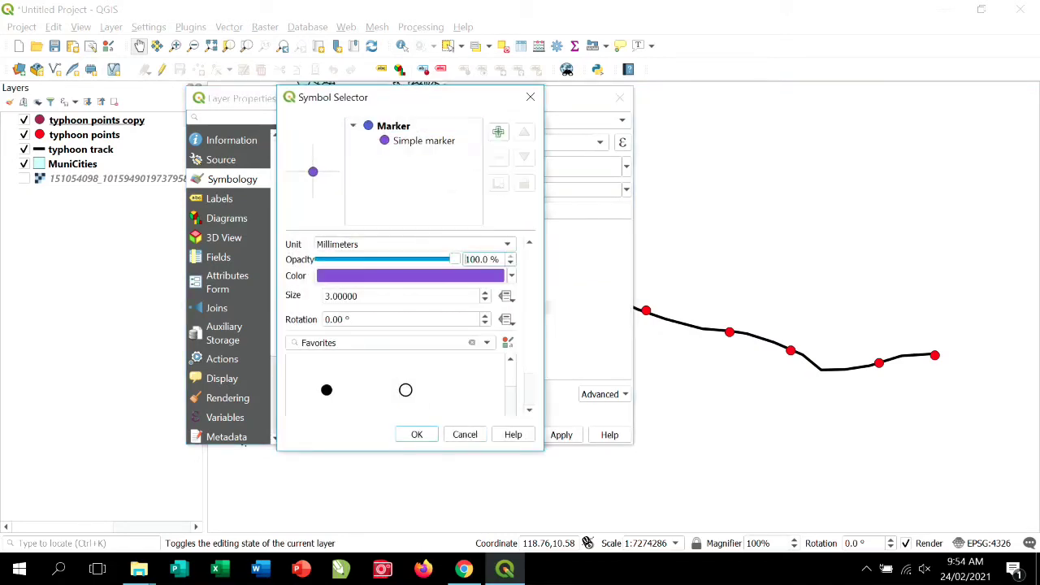
{"action": "left_click_drag", "start_coordinate": [466, 259], "coordinate": [500, 259]}
{"action": "type", "text": "35"}
{"action": "left_click", "coordinate": [511, 275]}
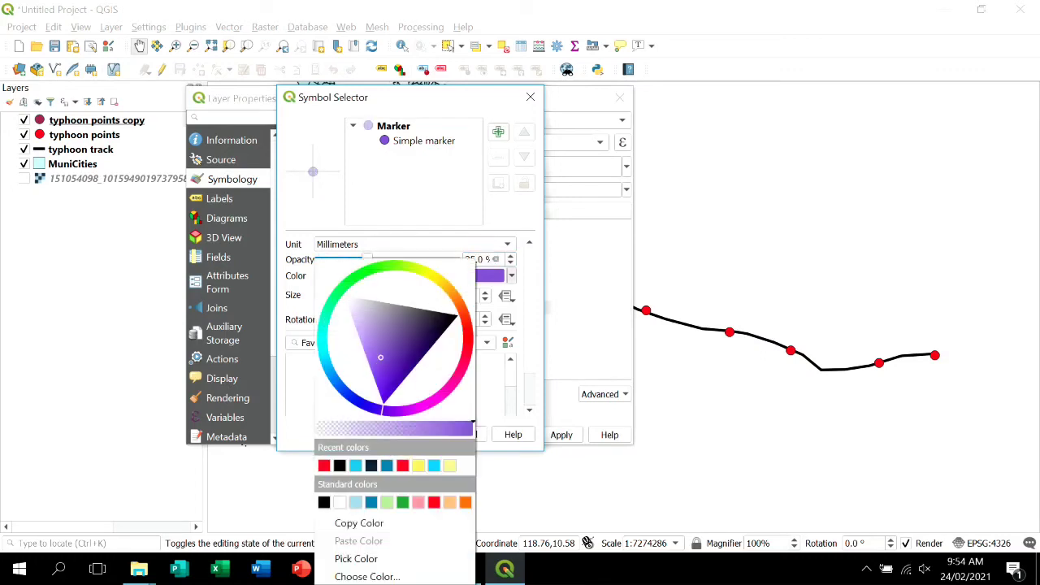
{"action": "left_click", "coordinate": [324, 465]}
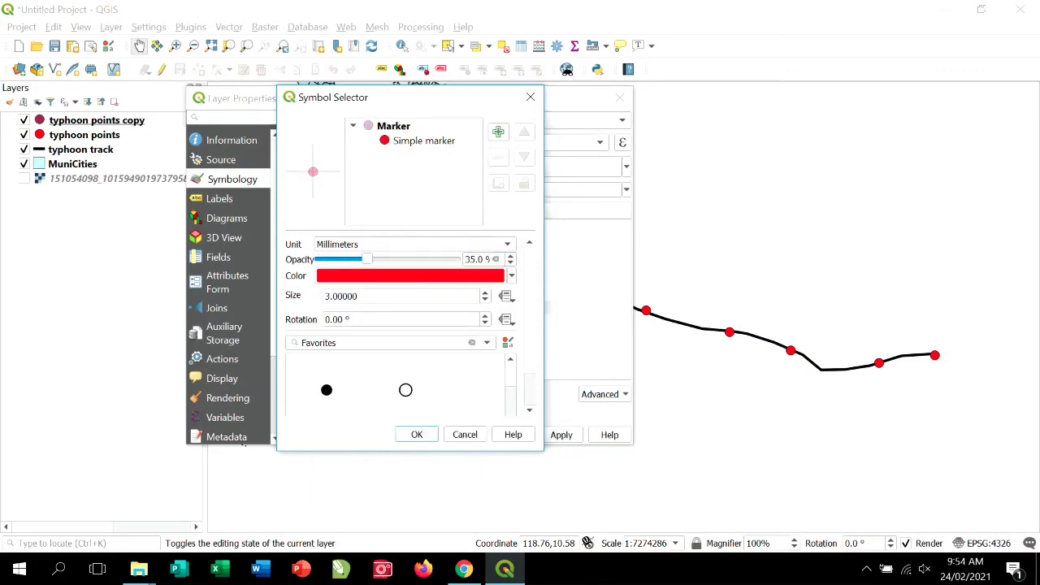
{"action": "left_click", "coordinate": [358, 296]}
{"action": "key", "text": "ctrl+a"}
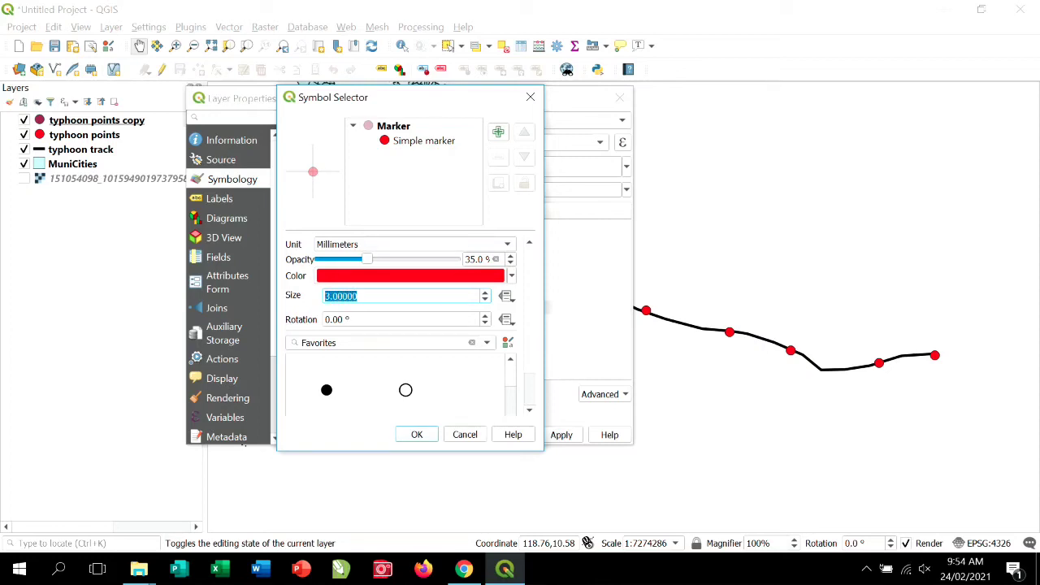
{"action": "type", "text": "40"}
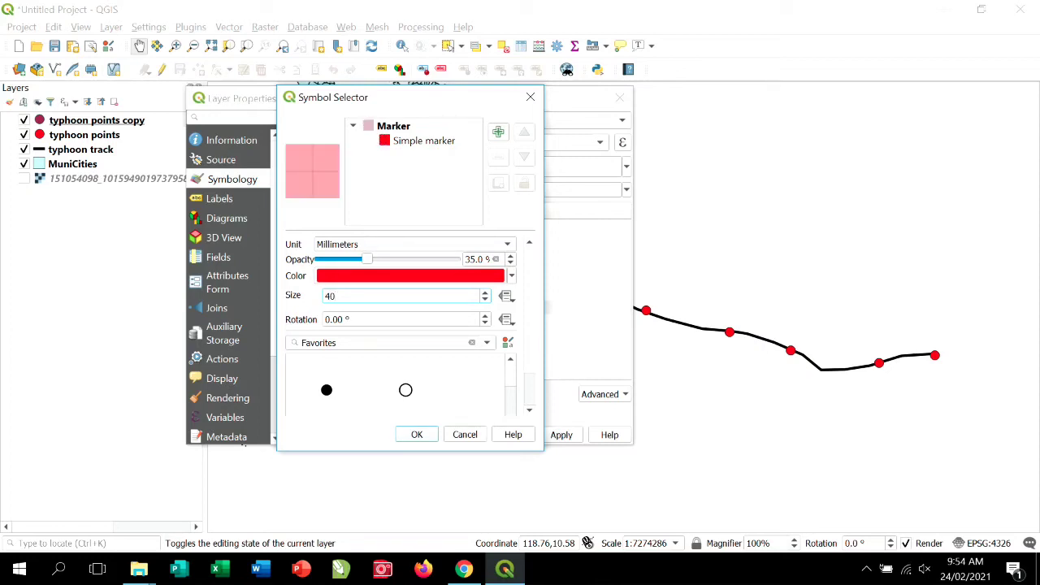
{"action": "key", "text": "Return"}
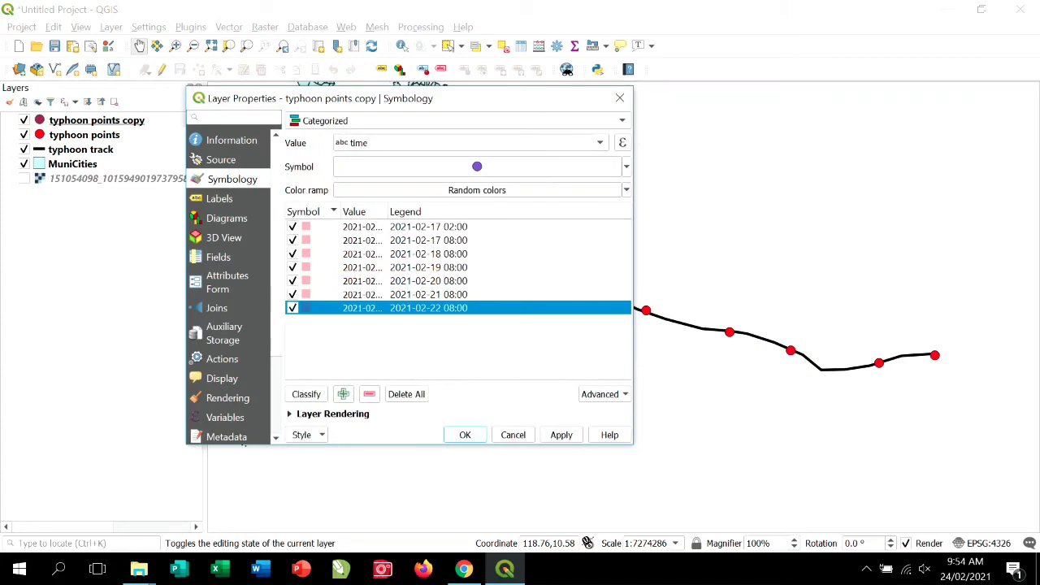
Apply the categorized symbology to the typhoon points copy layer and collapse its legend entries.
{"action": "left_click", "coordinate": [560, 435]}
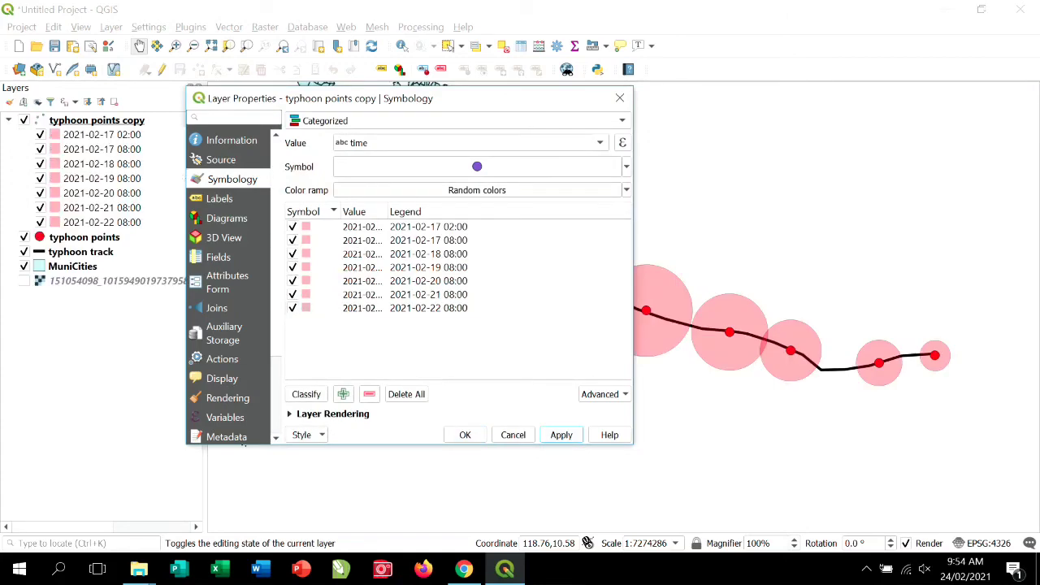
{"action": "left_click", "coordinate": [465, 435]}
{"action": "left_click_drag", "start_coordinate": [351, 218], "coordinate": [335, 341]}
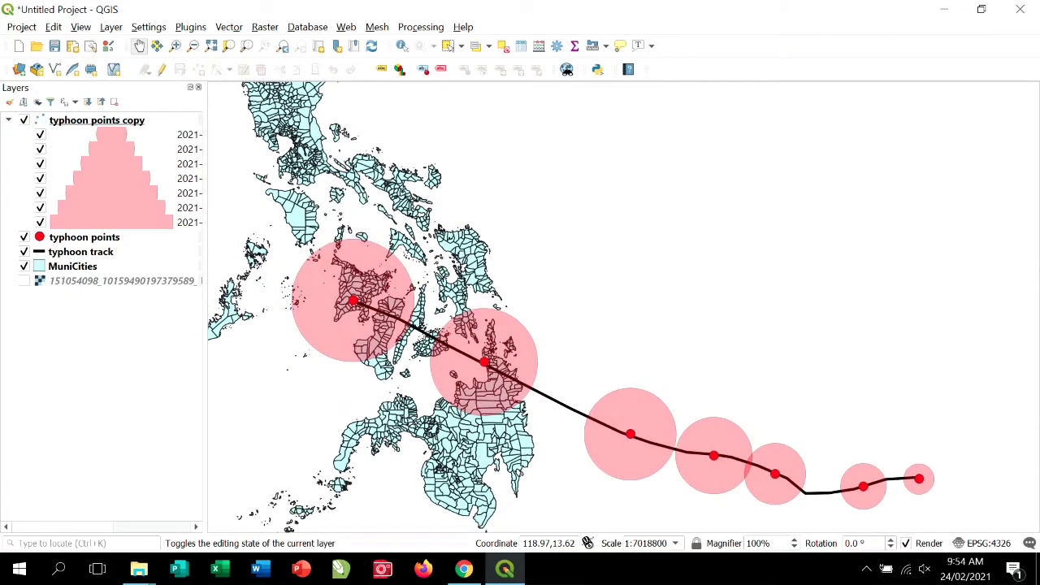
{"action": "left_click", "coordinate": [9, 120]}
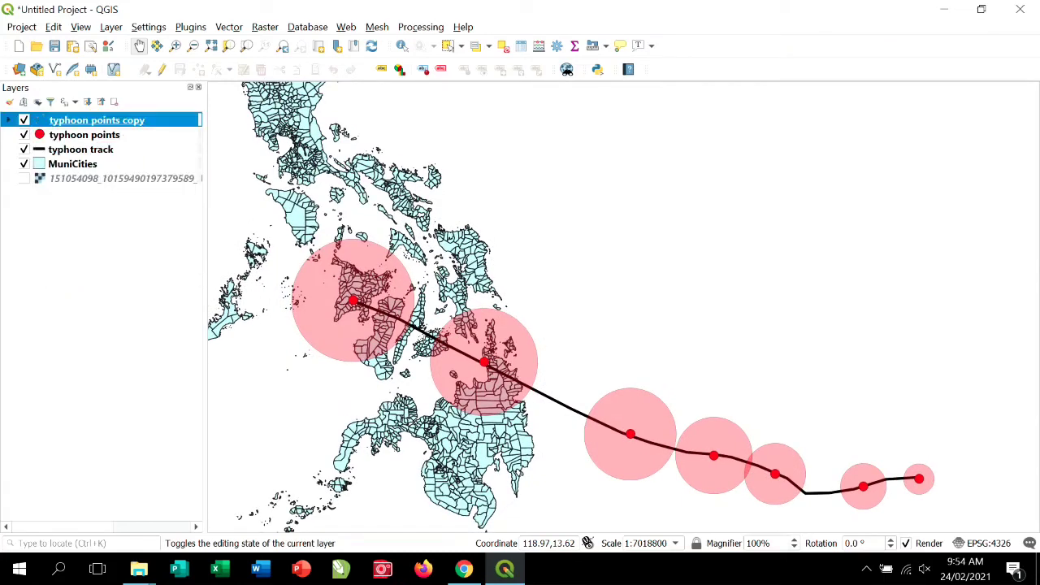
{"action": "scroll", "coordinate": [794, 450], "scroll_direction": "down", "scroll_amount": 1}
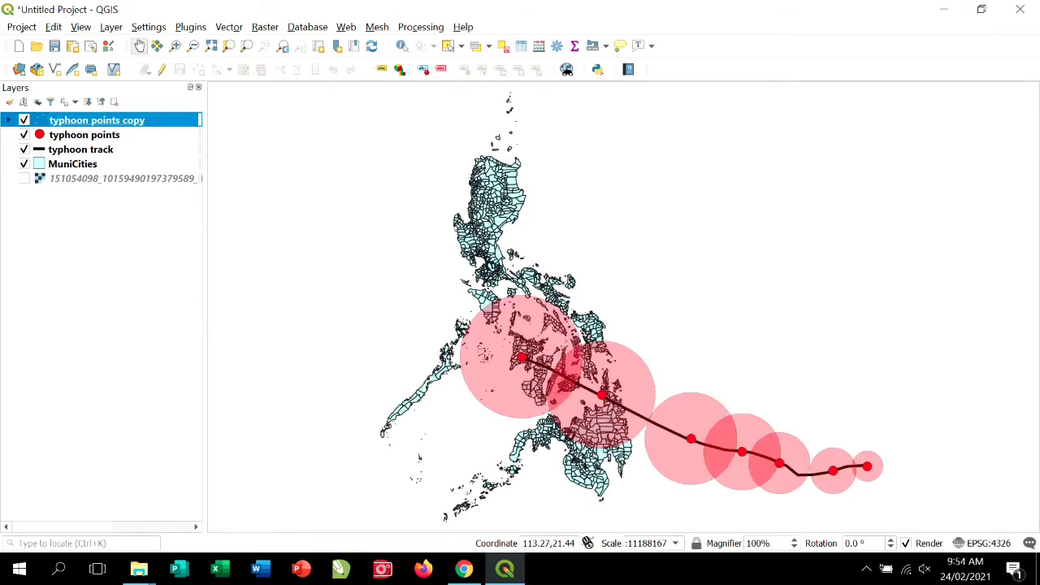
{"action": "right_click", "coordinate": [688, 65]}
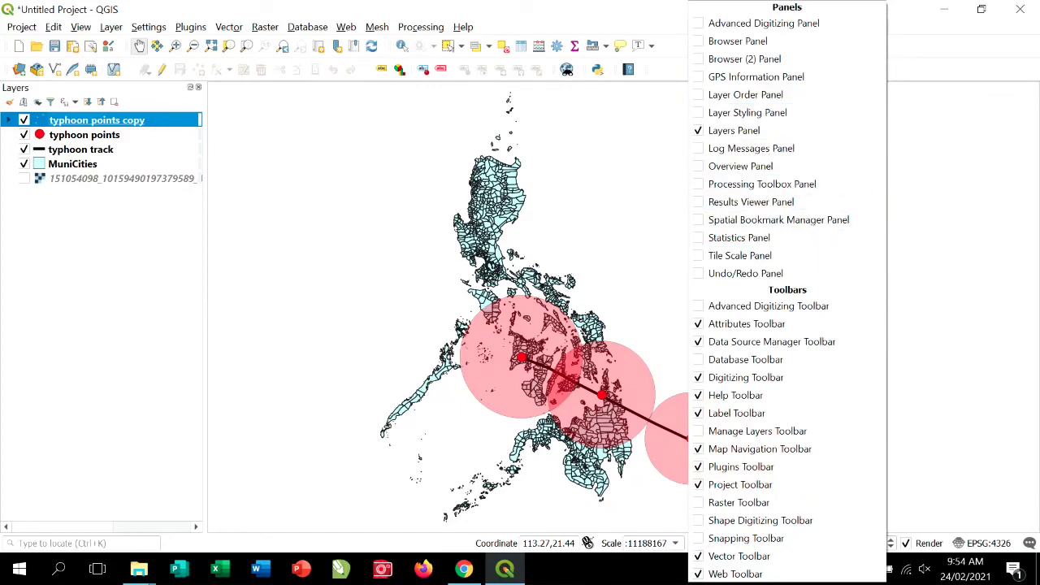
{"action": "left_click", "coordinate": [630, 134]}
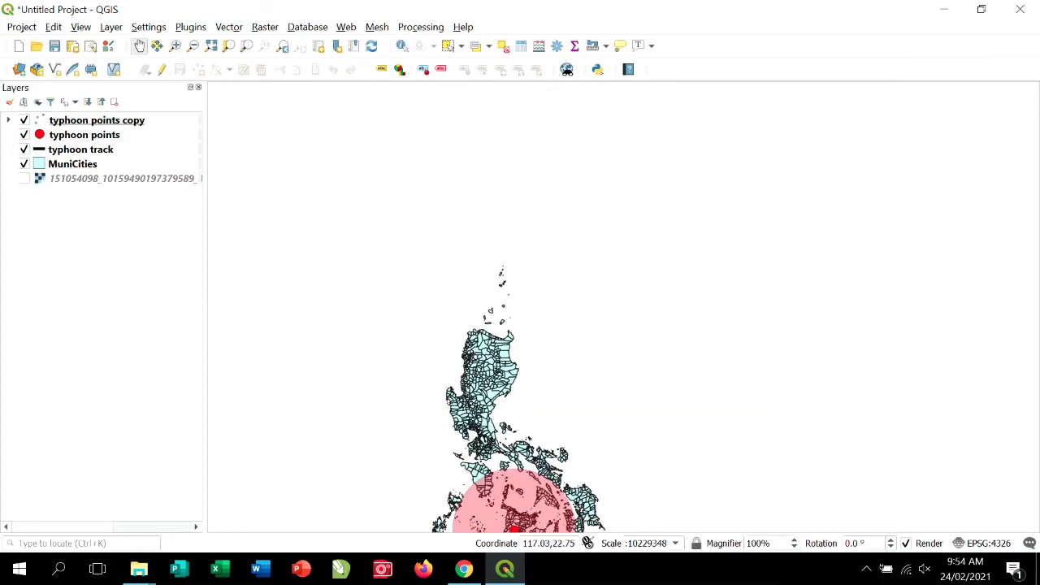
{"action": "left_click_drag", "start_coordinate": [491, 392], "coordinate": [496, 298]}
{"action": "scroll", "coordinate": [497, 299], "scroll_direction": "up", "scroll_amount": 1}
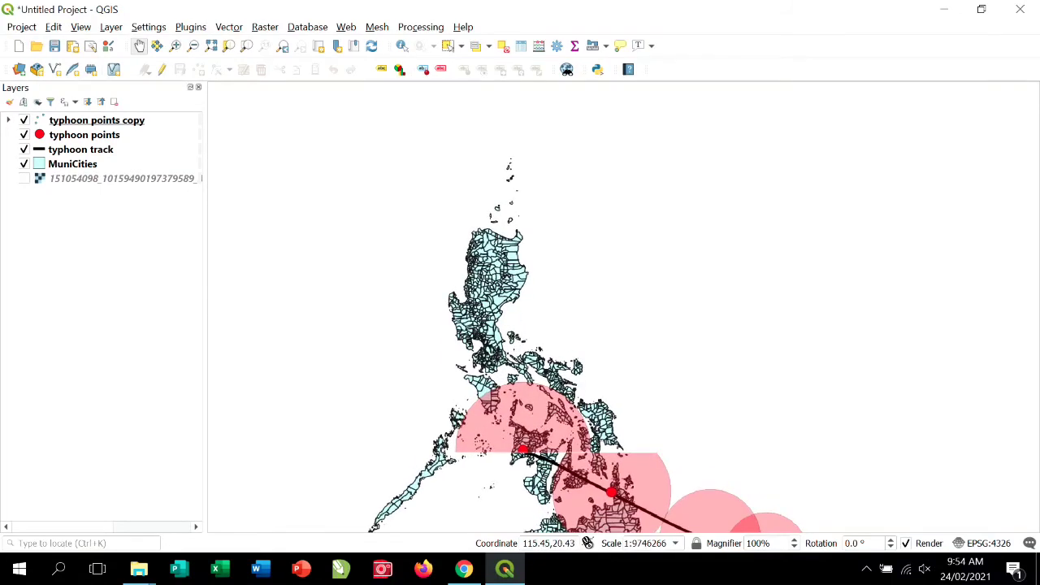
{"action": "left_click", "coordinate": [211, 46]}
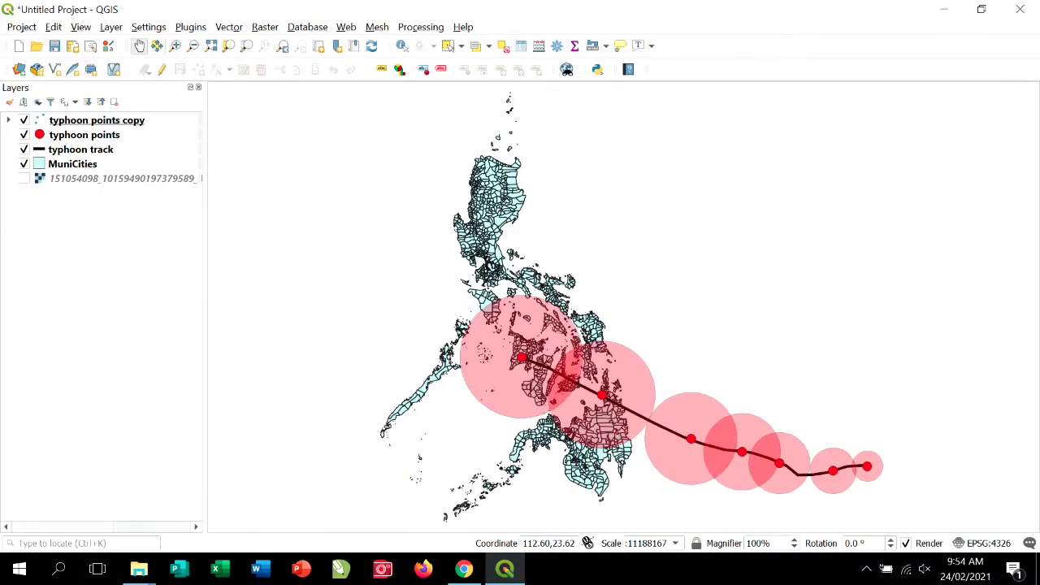
Open the plugin manager and search all plugins for "time".
{"action": "left_click", "coordinate": [190, 27]}
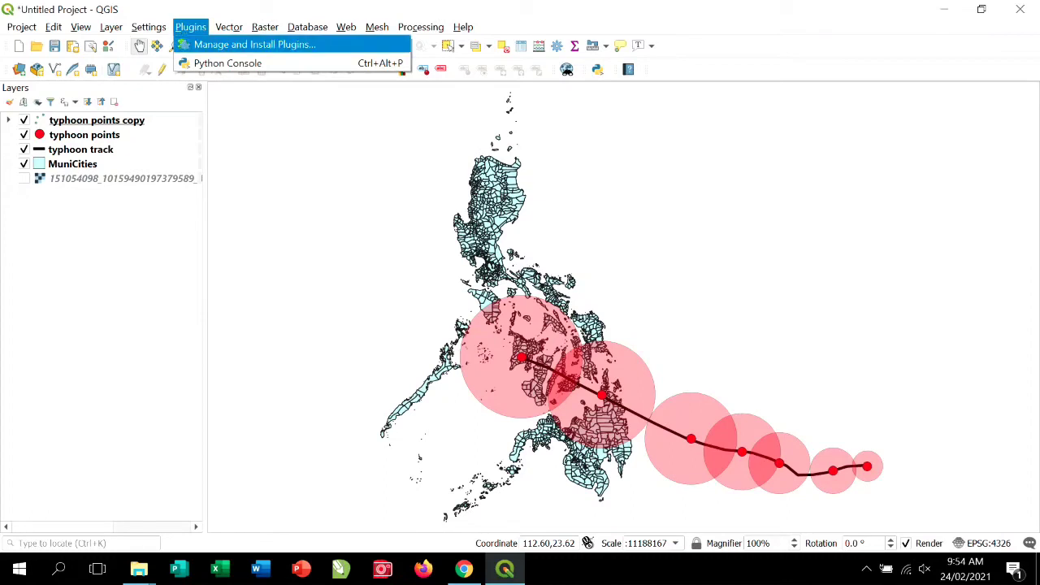
{"action": "left_click", "coordinate": [243, 41]}
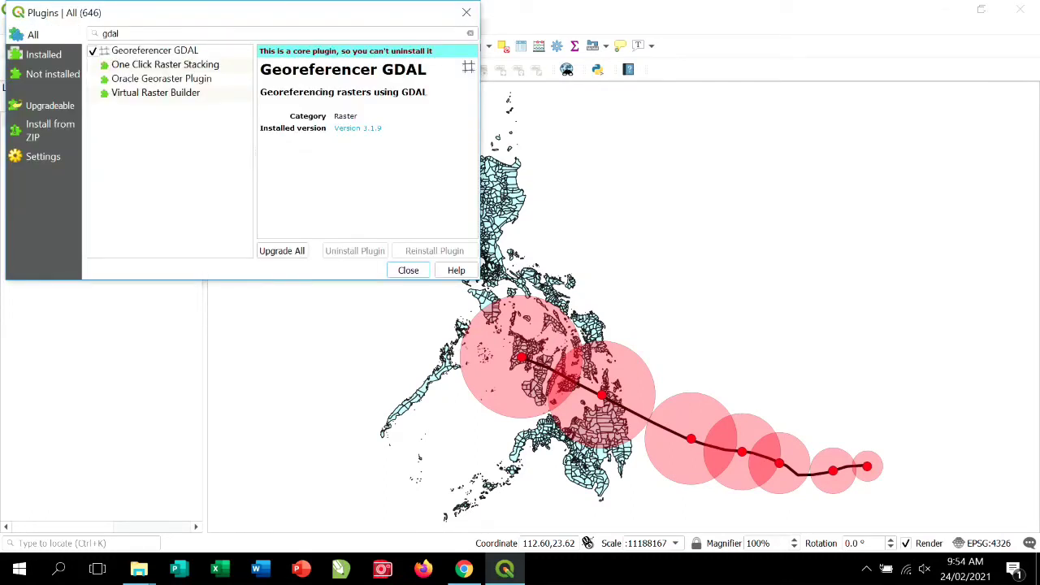
{"action": "left_click", "coordinate": [119, 34]}
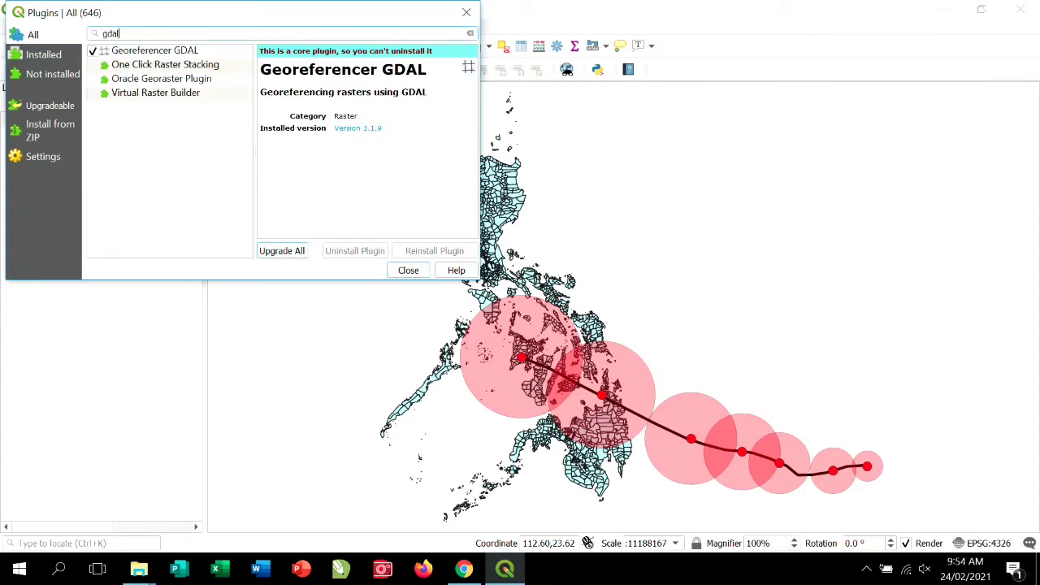
{"action": "key", "text": "BackSpace"}
{"action": "key", "text": "BackSpace"}
{"action": "key", "text": "BackSpace"}
{"action": "key", "text": "BackSpace"}
{"action": "type", "text": "time"}
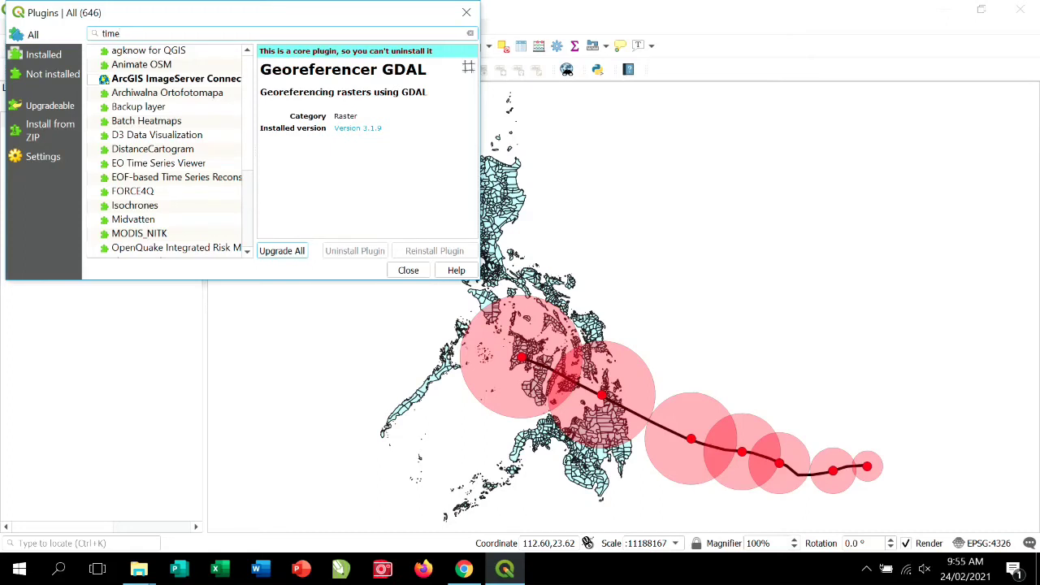
Search the plugins for "manager" instead and install the TimeManager plugin.
{"action": "key", "text": "BackSpace"}
{"action": "key", "text": "BackSpace"}
{"action": "key", "text": "BackSpace"}
{"action": "key", "text": "BackSpace"}
{"action": "type", "text": "manager"}
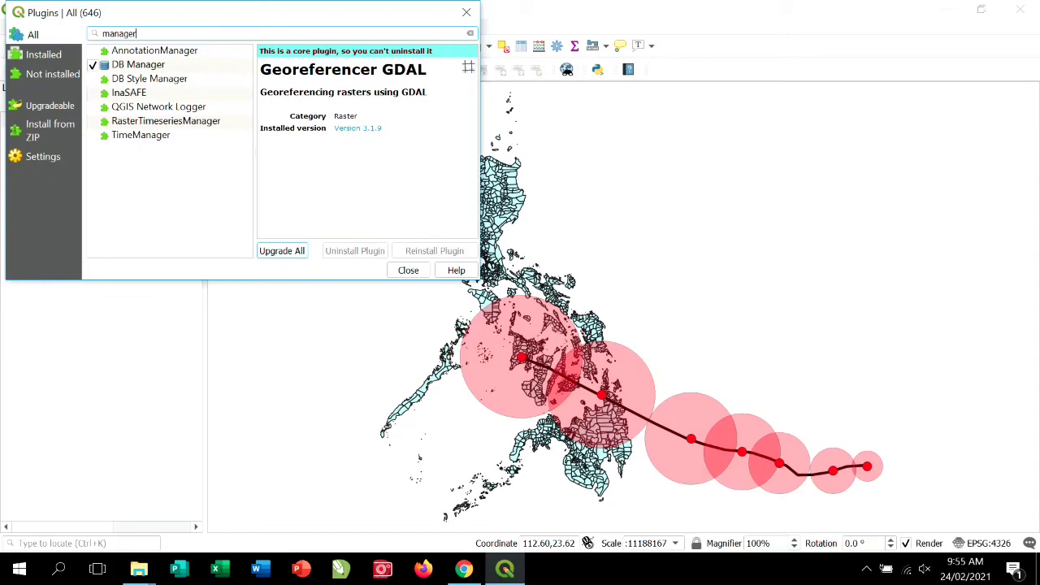
{"action": "left_click", "coordinate": [142, 135]}
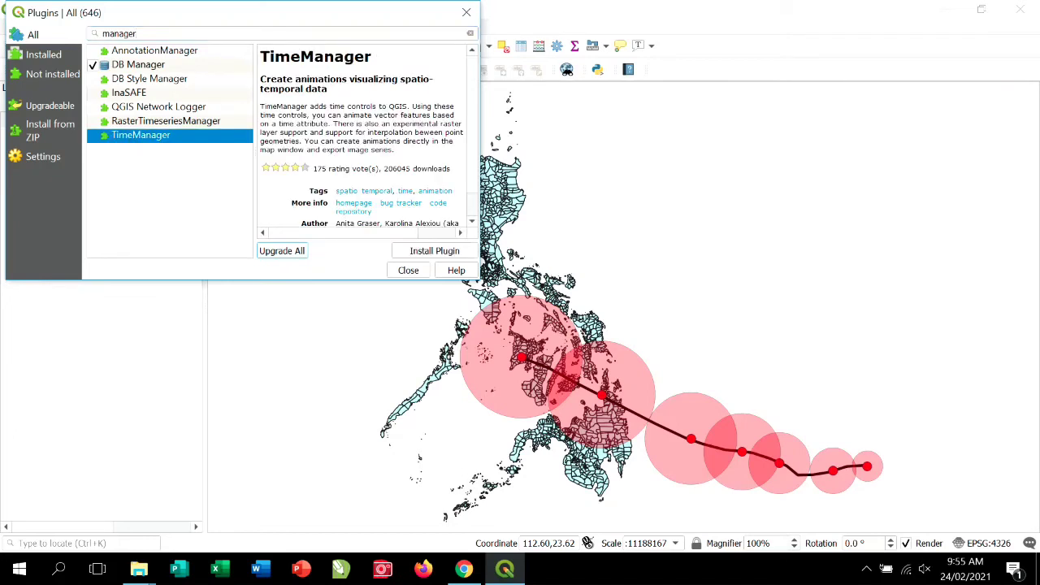
{"action": "left_click", "coordinate": [434, 251]}
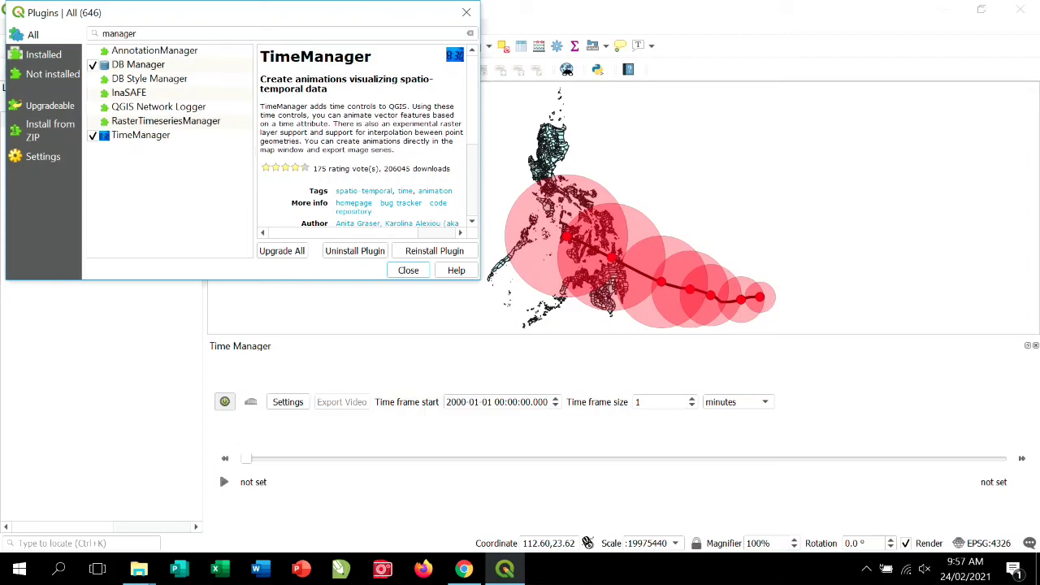
{"action": "left_click", "coordinate": [408, 270]}
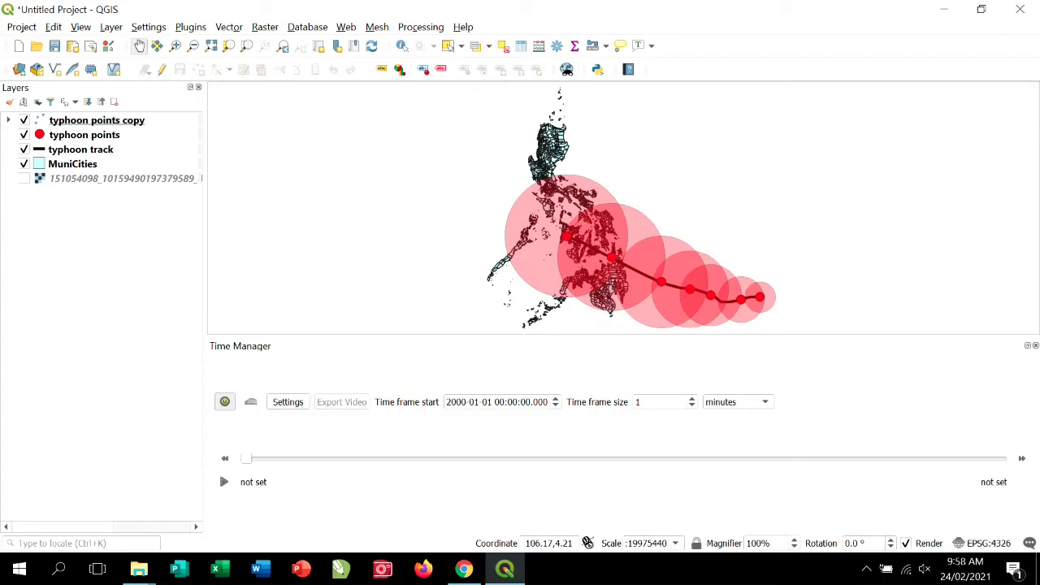
Shrink the Time Manager area and add the typhoon points layer to its settings with the time field as start time.
{"action": "left_click_drag", "start_coordinate": [331, 337], "coordinate": [332, 444]}
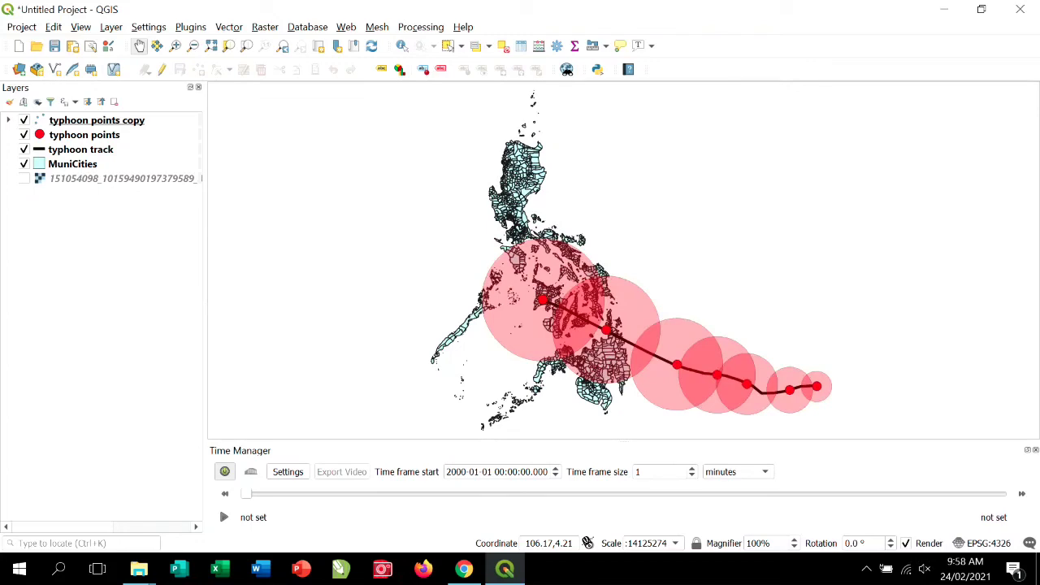
{"action": "left_click", "coordinate": [288, 471]}
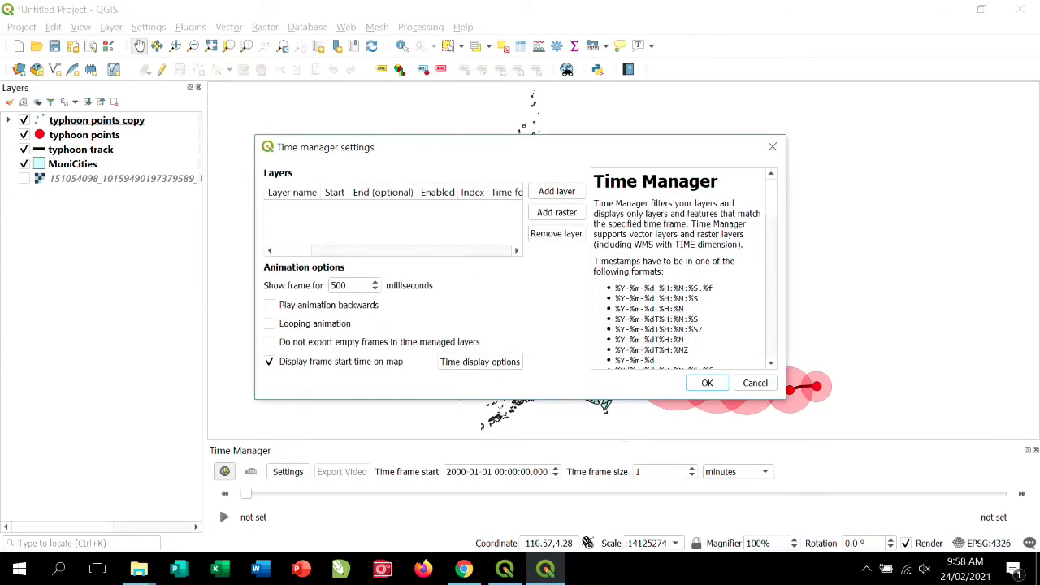
{"action": "left_click", "coordinate": [557, 191]}
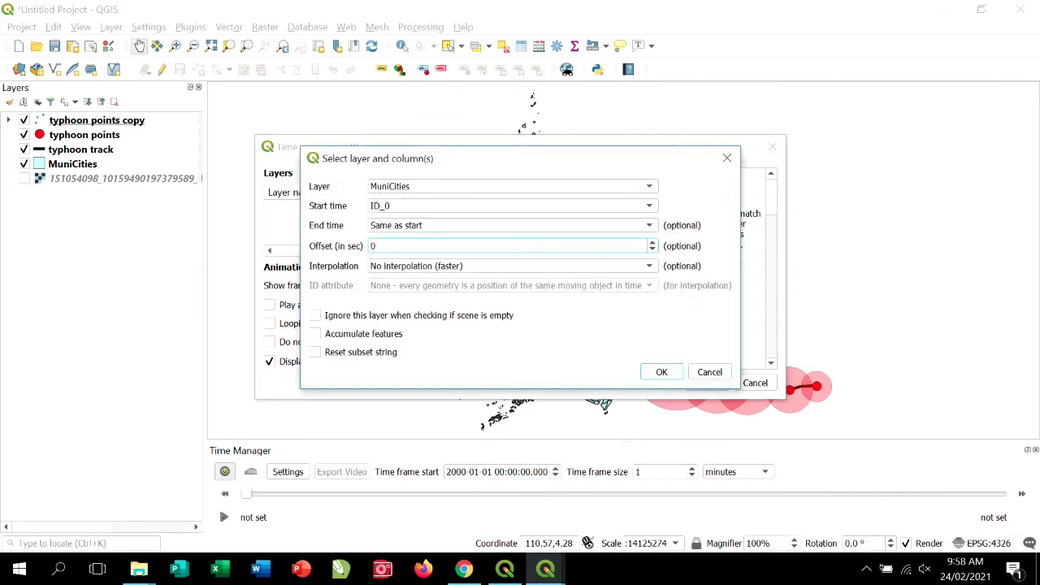
{"action": "left_click", "coordinate": [557, 187]}
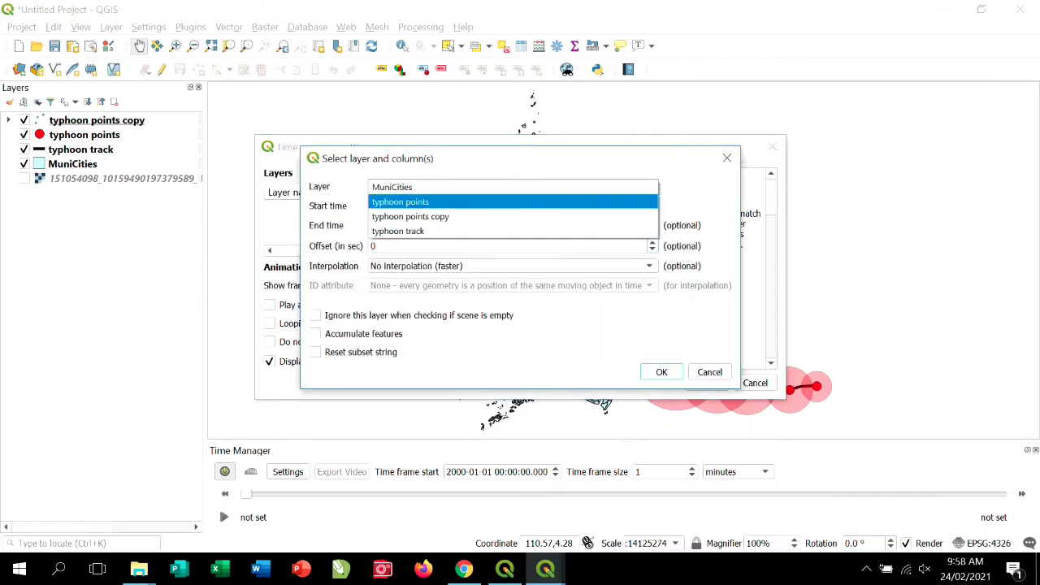
{"action": "left_click", "coordinate": [455, 201]}
{"action": "left_click", "coordinate": [455, 205]}
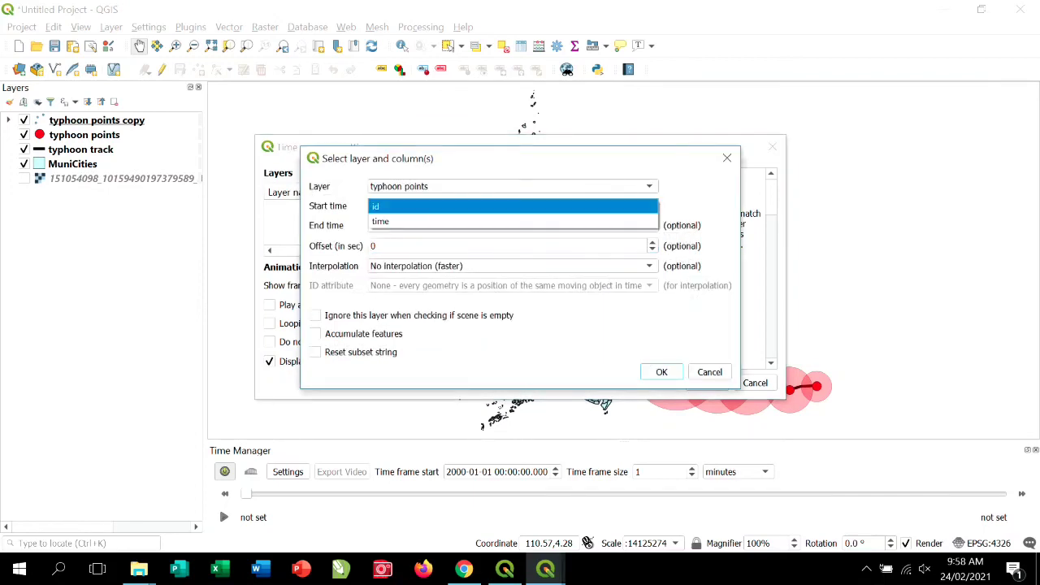
{"action": "left_click", "coordinate": [455, 221]}
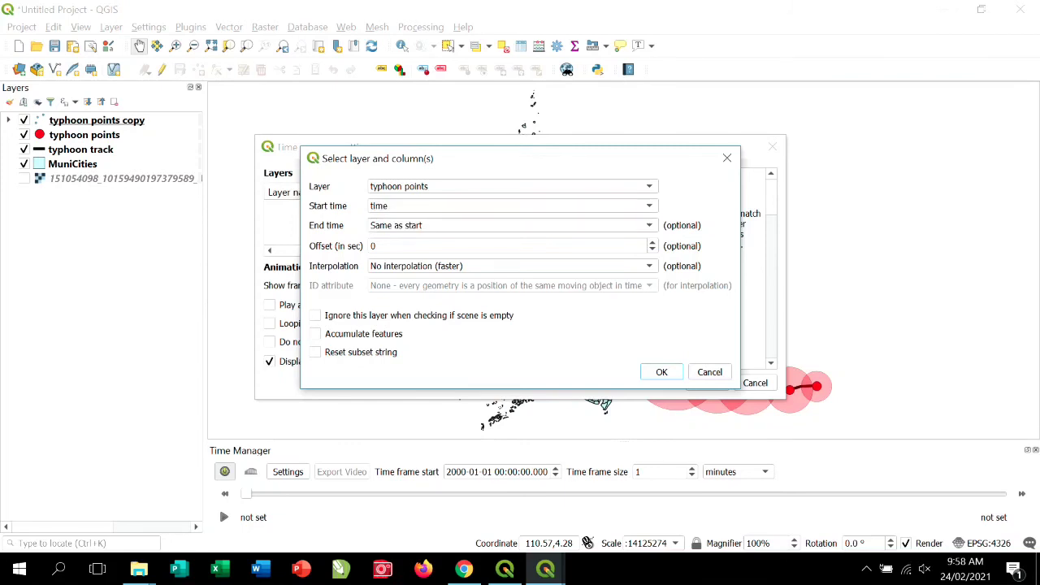
{"action": "left_click", "coordinate": [661, 372]}
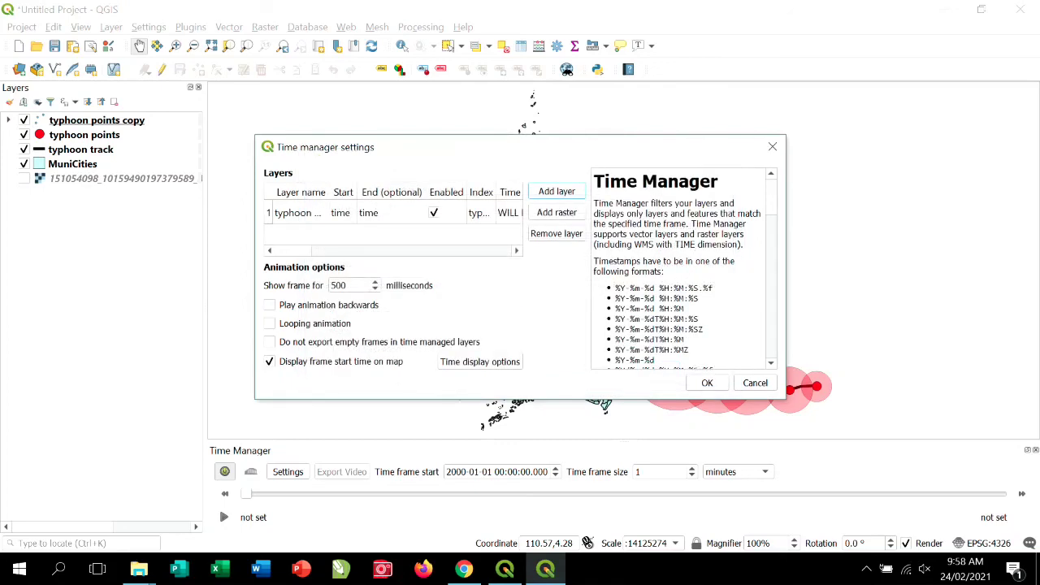
Add the typhoon points copy layer to Time Manager with the time field as start time.
{"action": "left_click", "coordinate": [556, 191]}
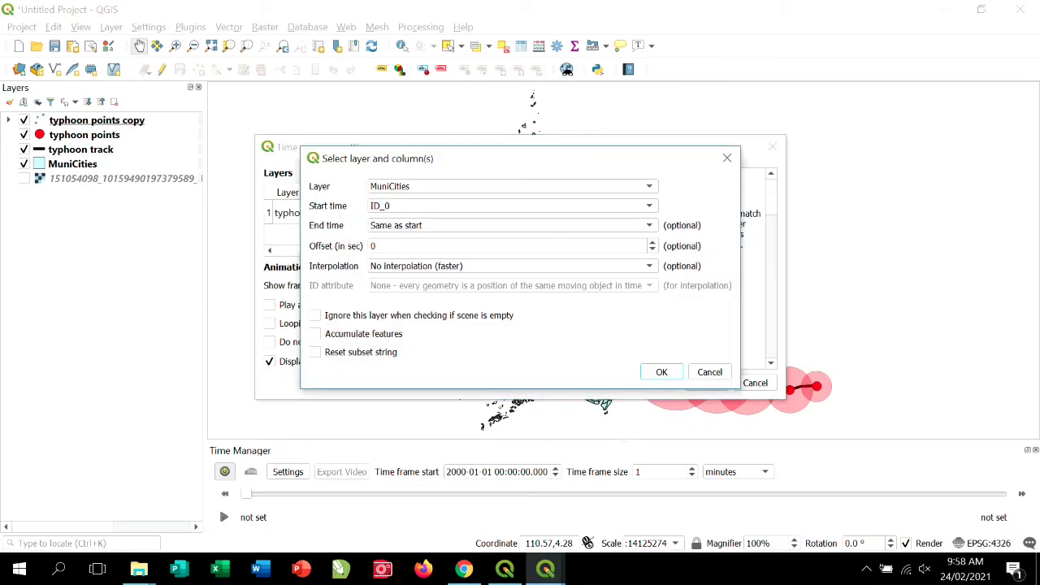
{"action": "left_click", "coordinate": [512, 186]}
{"action": "left_click", "coordinate": [512, 201]}
{"action": "left_click", "coordinate": [512, 205]}
{"action": "left_click", "coordinate": [512, 220]}
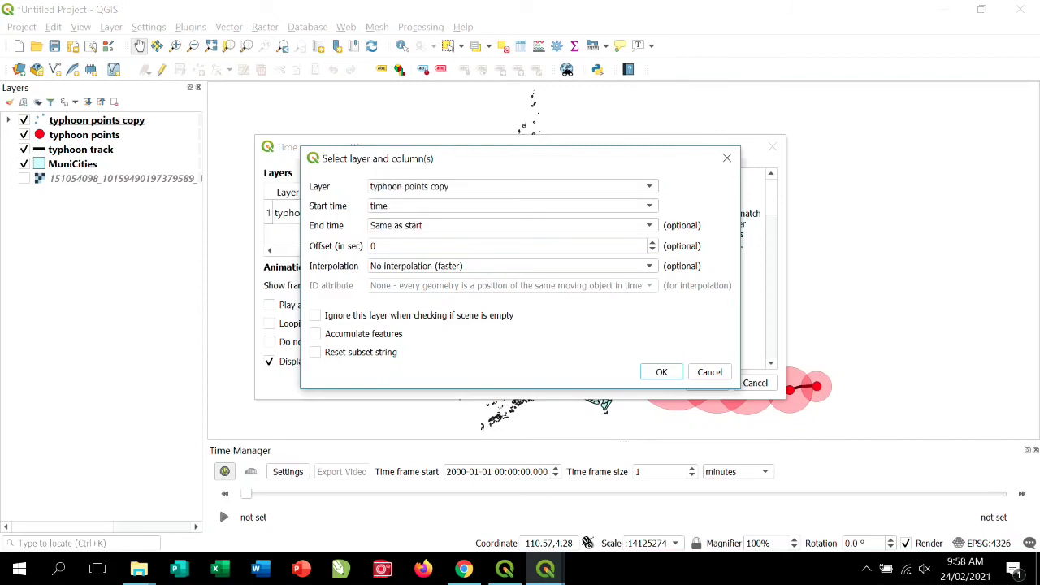
{"action": "left_click", "coordinate": [661, 371]}
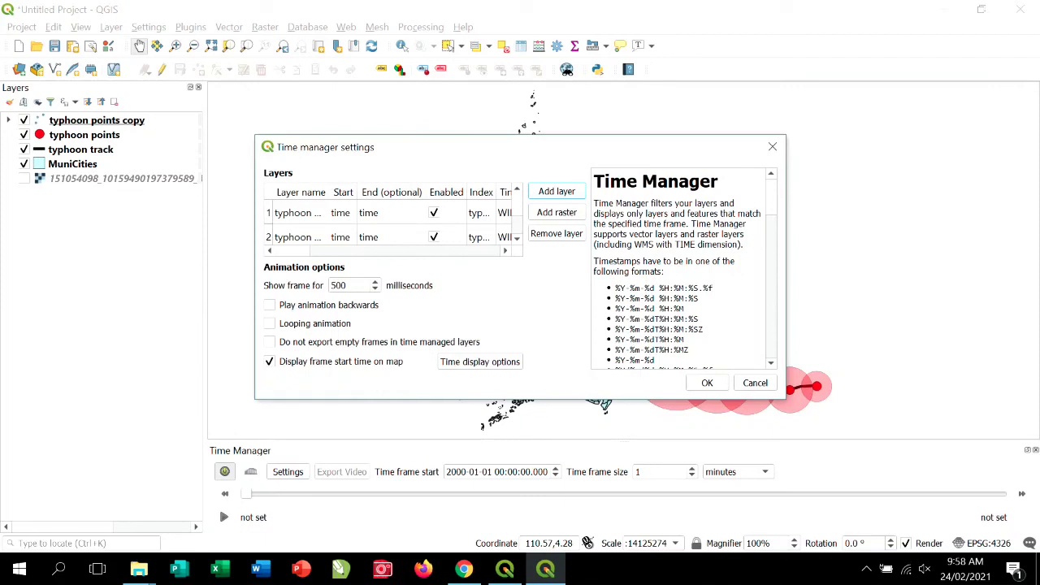
Set the Time Manager animation to show each frame for 3500 milliseconds and enable looping.
{"action": "left_click", "coordinate": [331, 285]}
{"action": "type", "text": "3"}
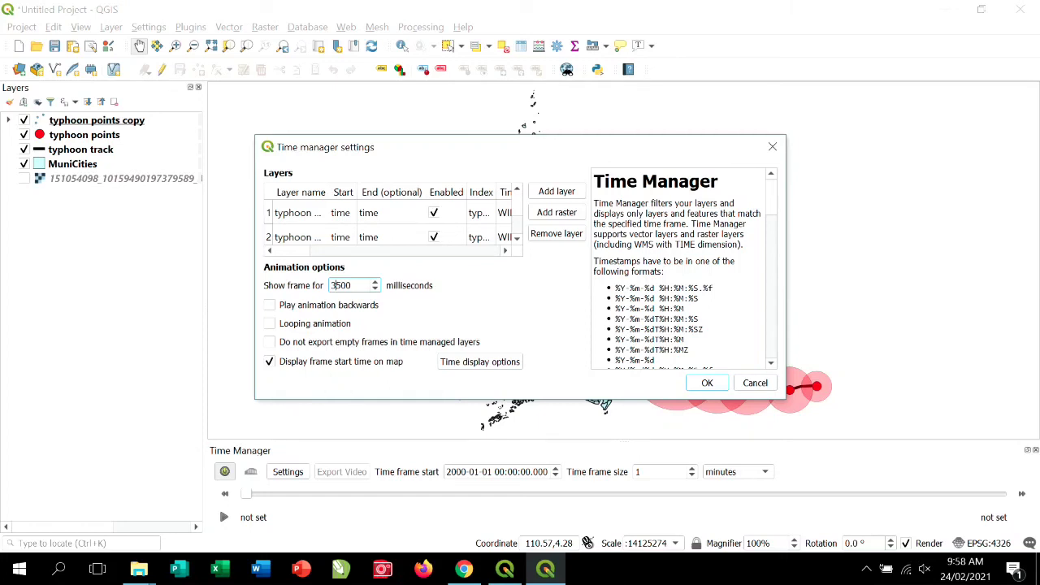
{"action": "left_click", "coordinate": [269, 323]}
{"action": "left_click", "coordinate": [707, 383]}
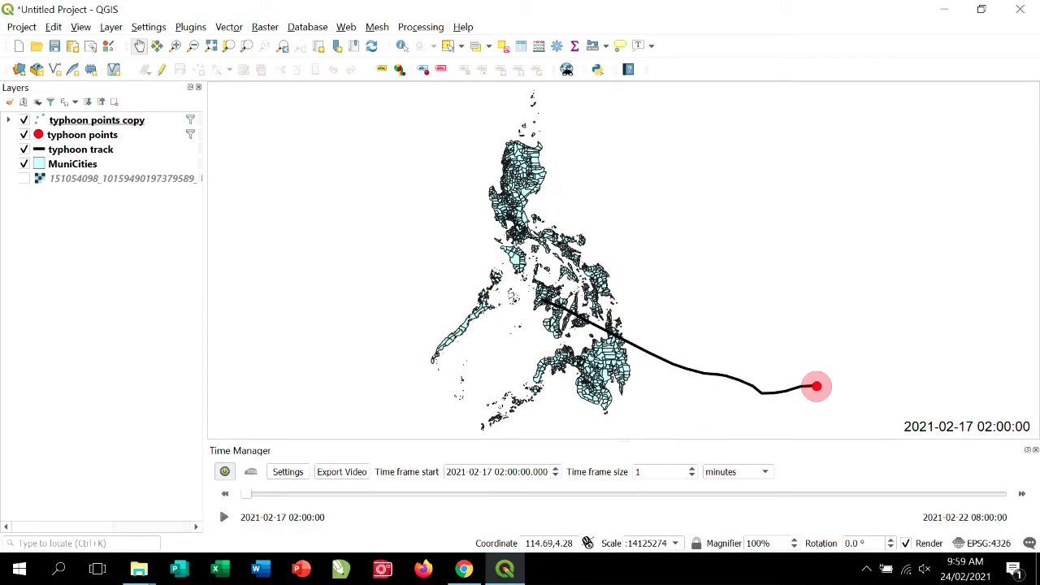
Set the Time Manager time frame size unit to days, then play and stop the typhoon animation.
{"action": "left_click", "coordinate": [765, 472]}
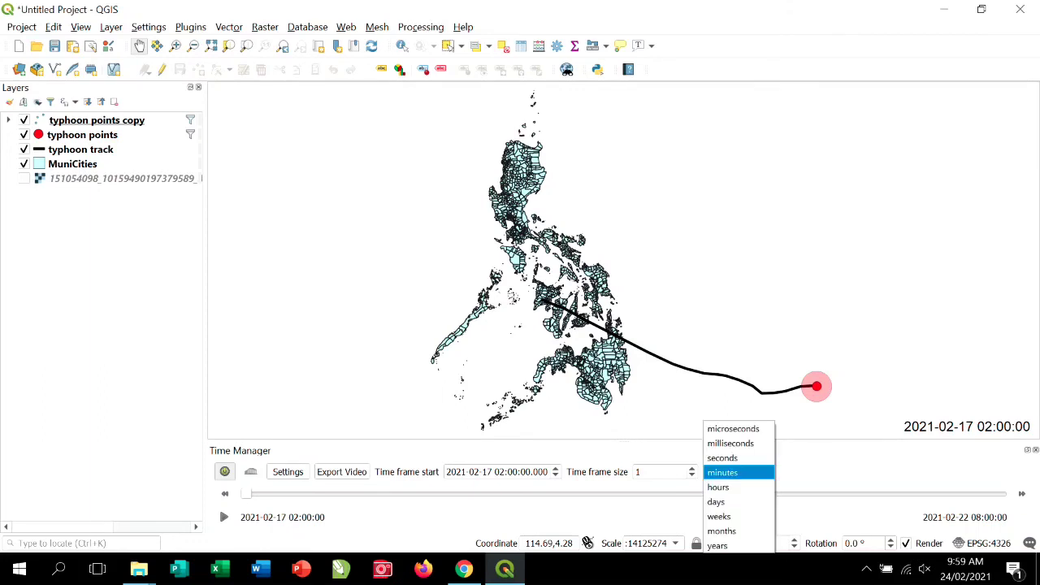
{"action": "key", "text": "Down"}
{"action": "key", "text": "Down"}
{"action": "key", "text": "Return"}
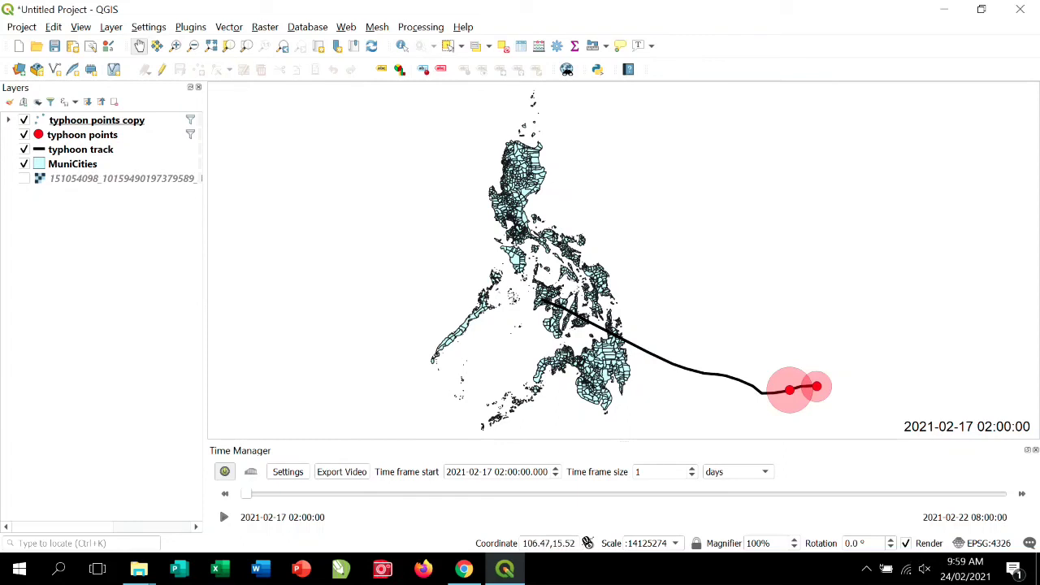
{"action": "left_click", "coordinate": [225, 517]}
{"action": "left_click", "coordinate": [225, 517]}
Save the project as "animated typhoon track" in the qgis files folder and close QGIS.
{"action": "key", "text": "ctrl+s"}
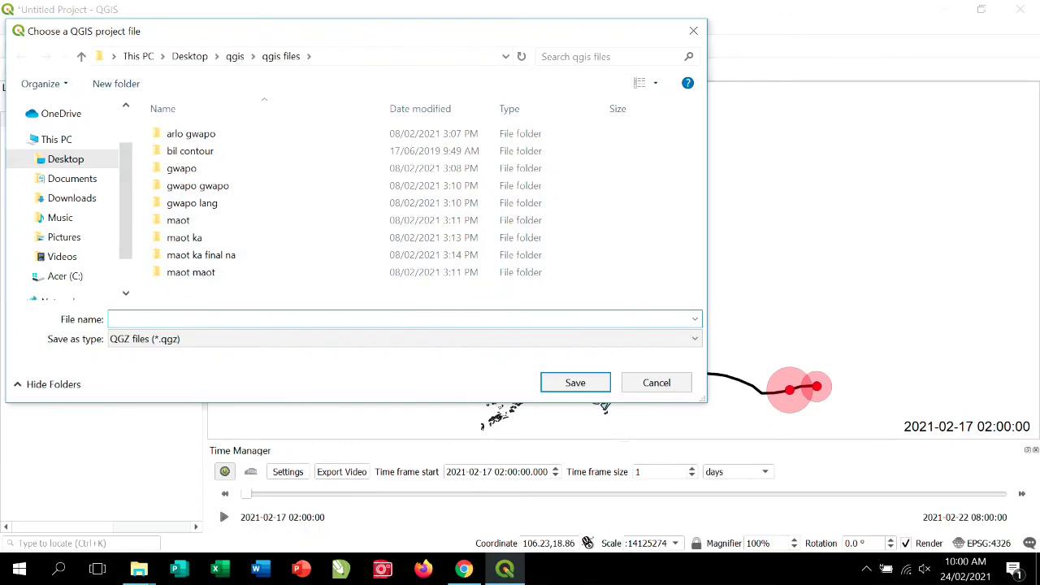
{"action": "type", "text": "animated typhoon track"}
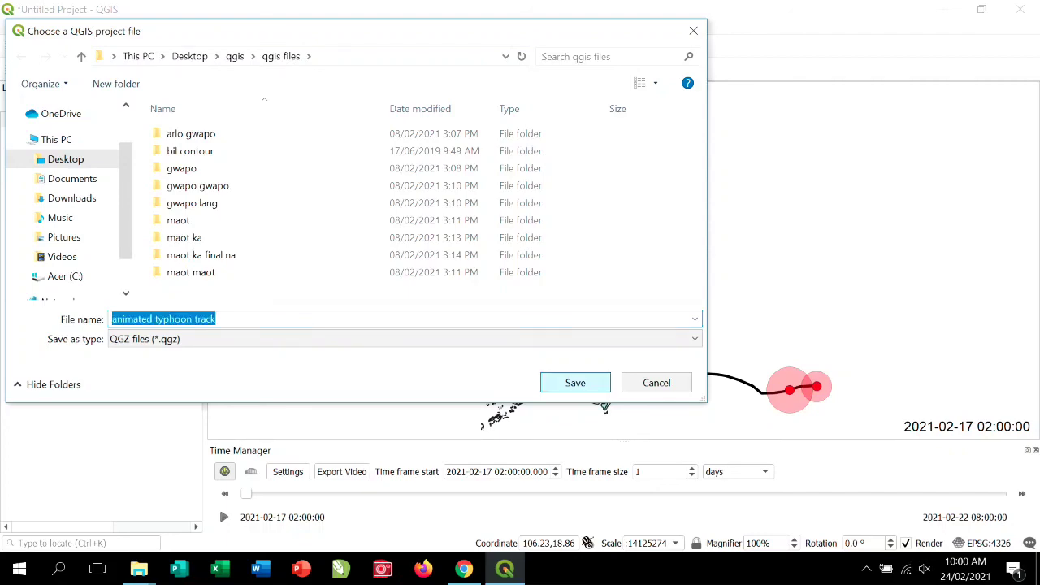
{"action": "key", "text": "Return"}
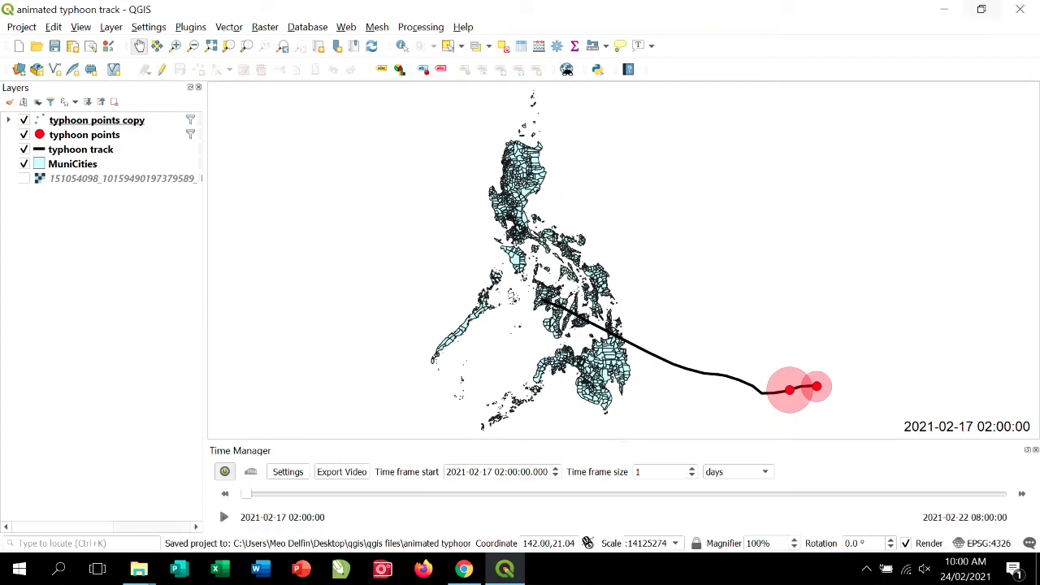
{"action": "left_click", "coordinate": [1020, 9]}
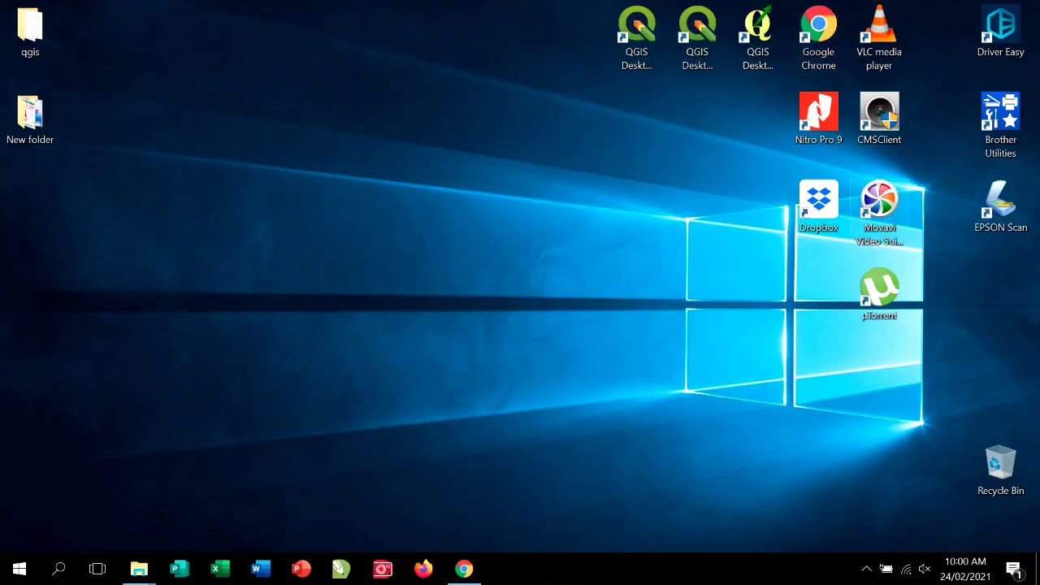
Open Movavi Video Suite from the desktop and close it again.
{"action": "double_click", "coordinate": [879, 210]}
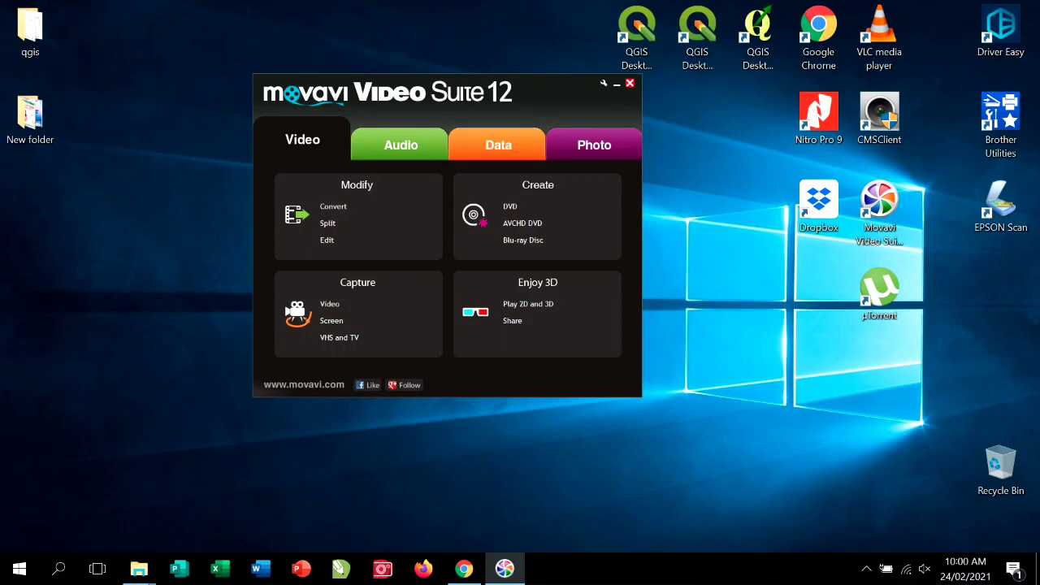
{"action": "left_click", "coordinate": [629, 83]}
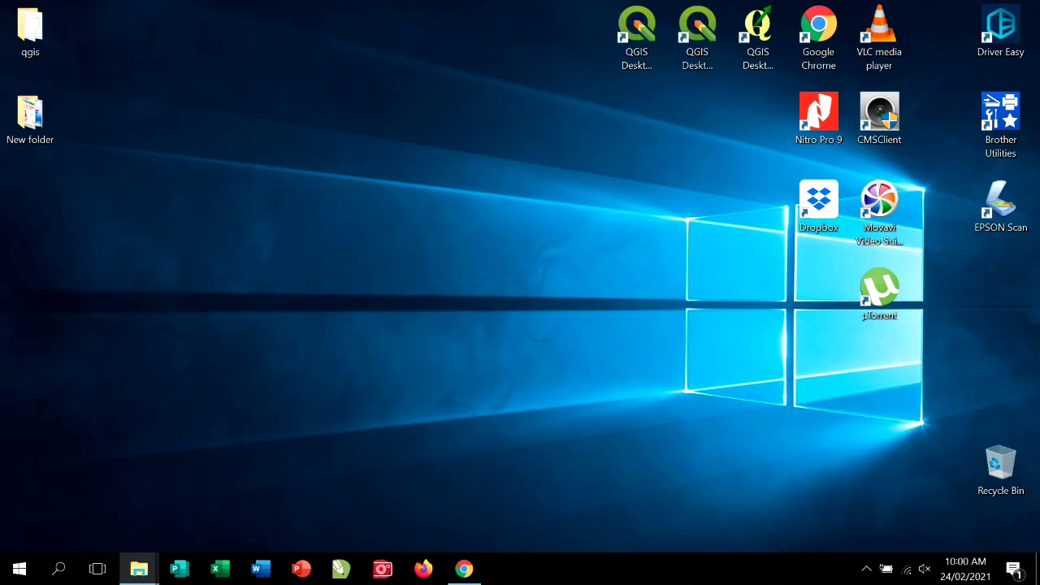